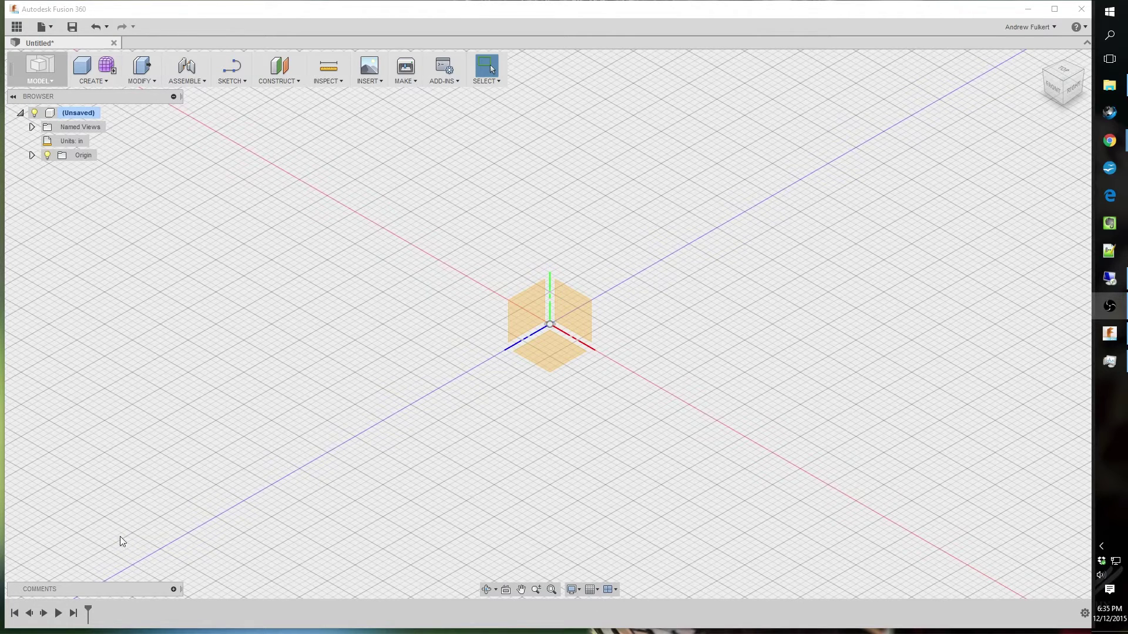
- Uncheck Layout Grid in the Grid and Snaps menu so only the origin shows
click(594, 591)
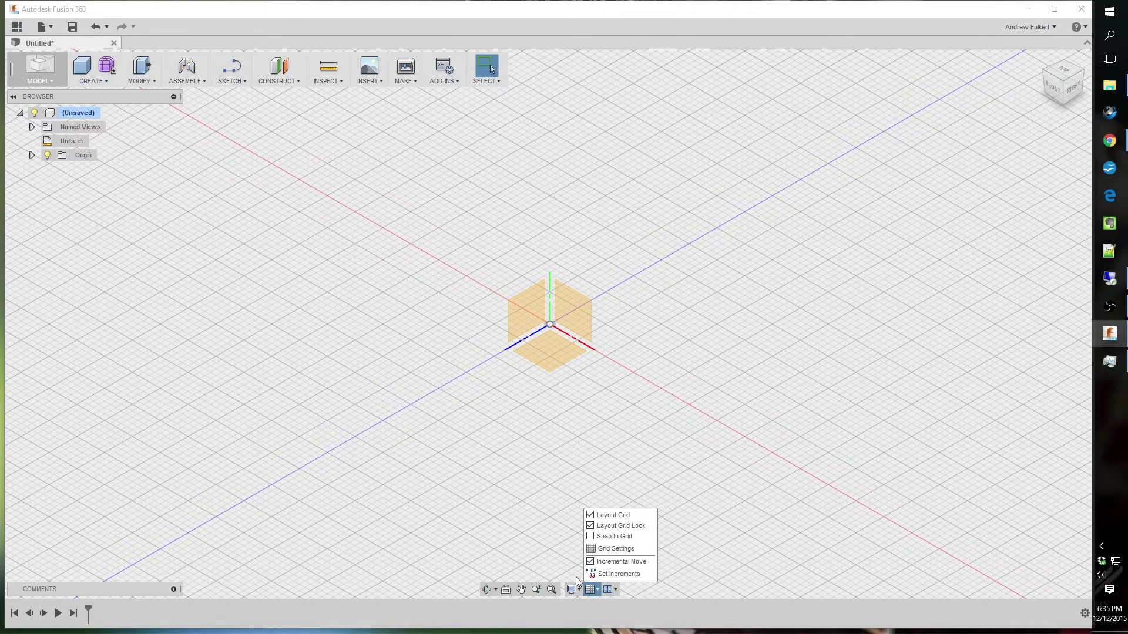
click(591, 515)
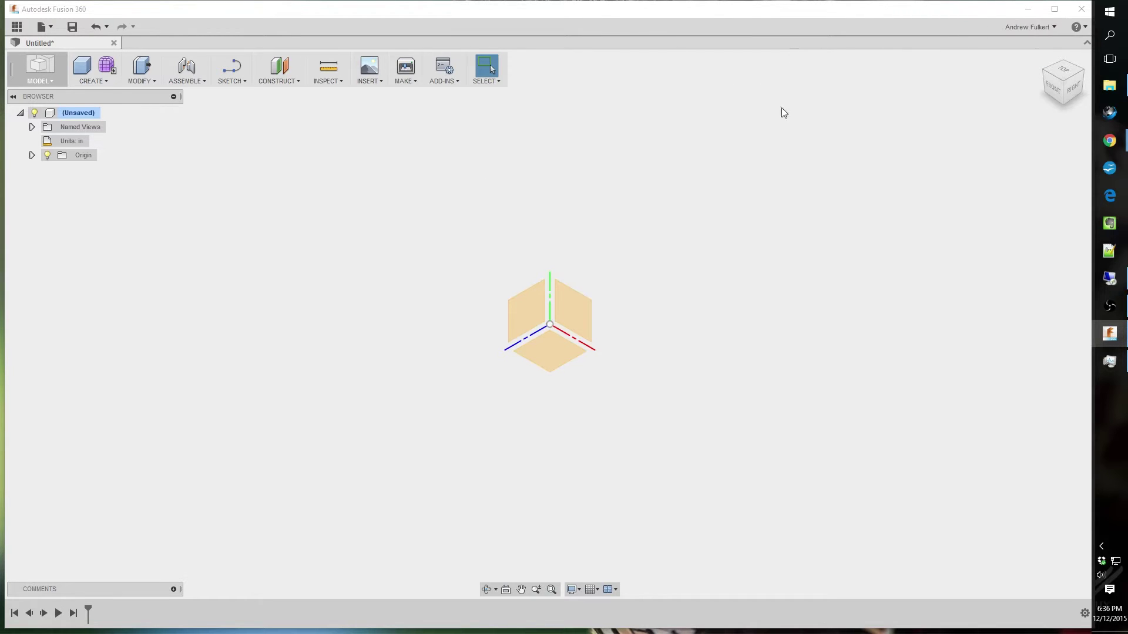
- Open Preferences from the account menu and keep DirectX 11 as the graphics driver
click(1026, 28)
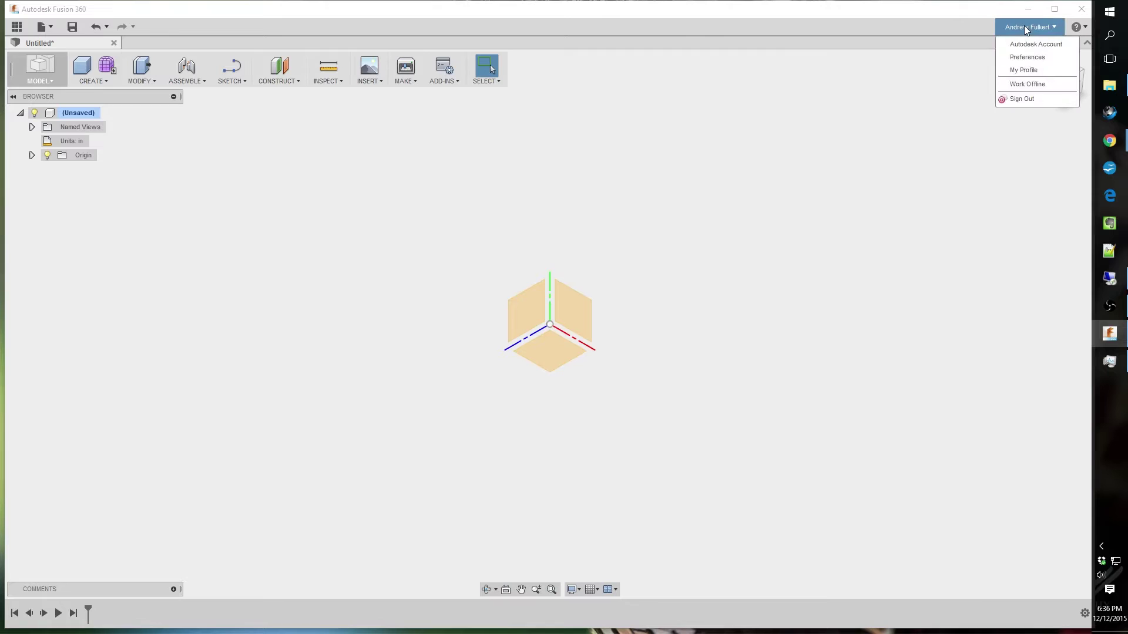
click(1027, 57)
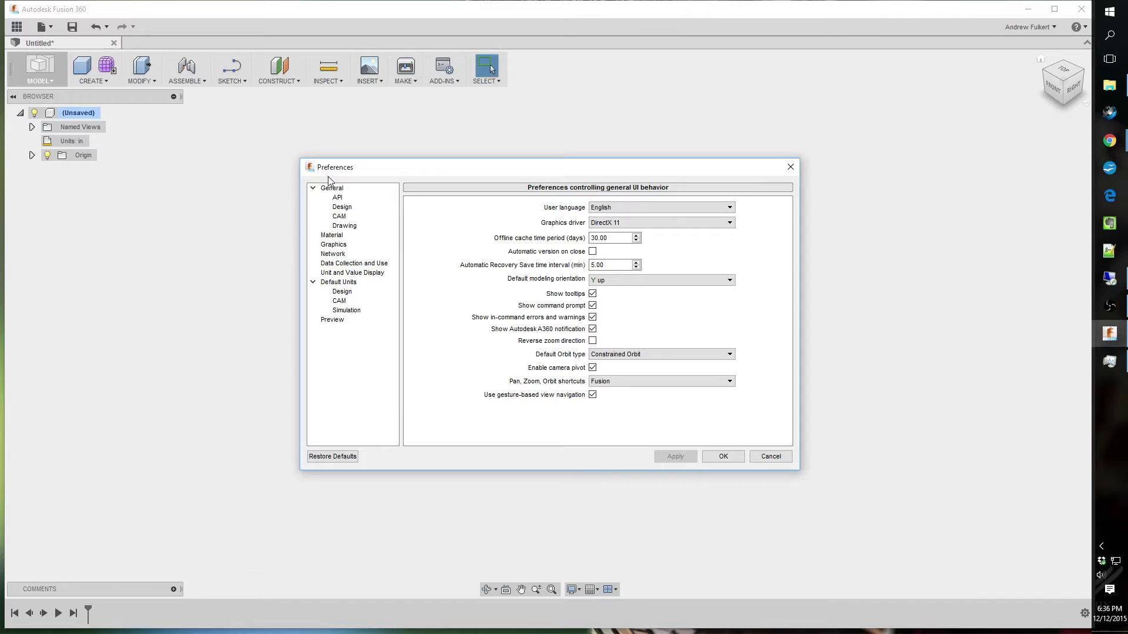
click(634, 224)
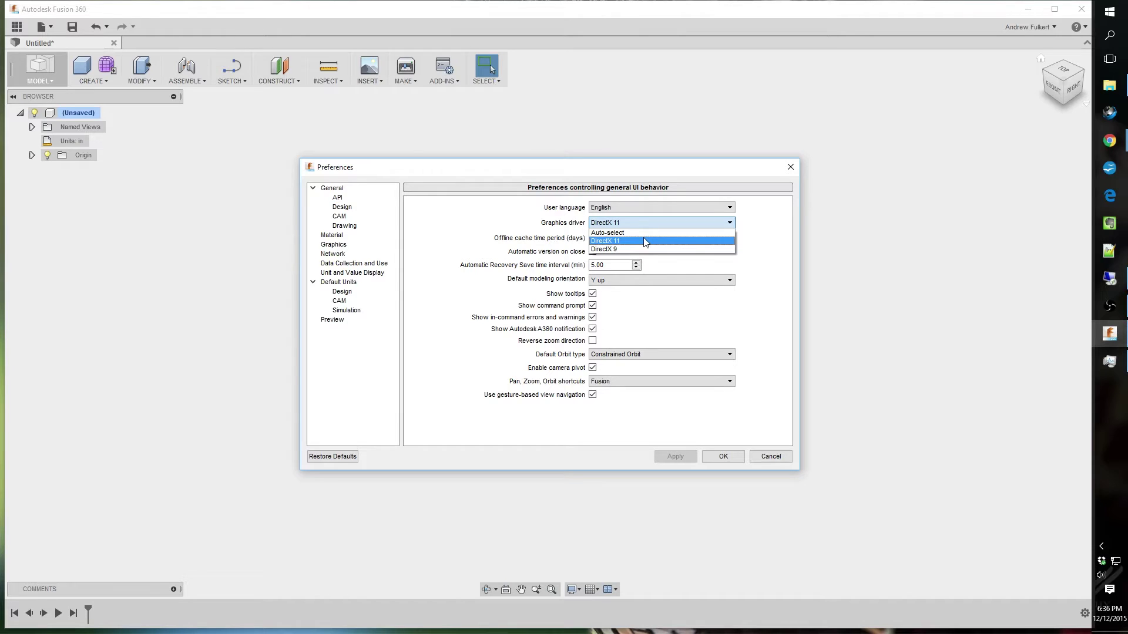
click(643, 238)
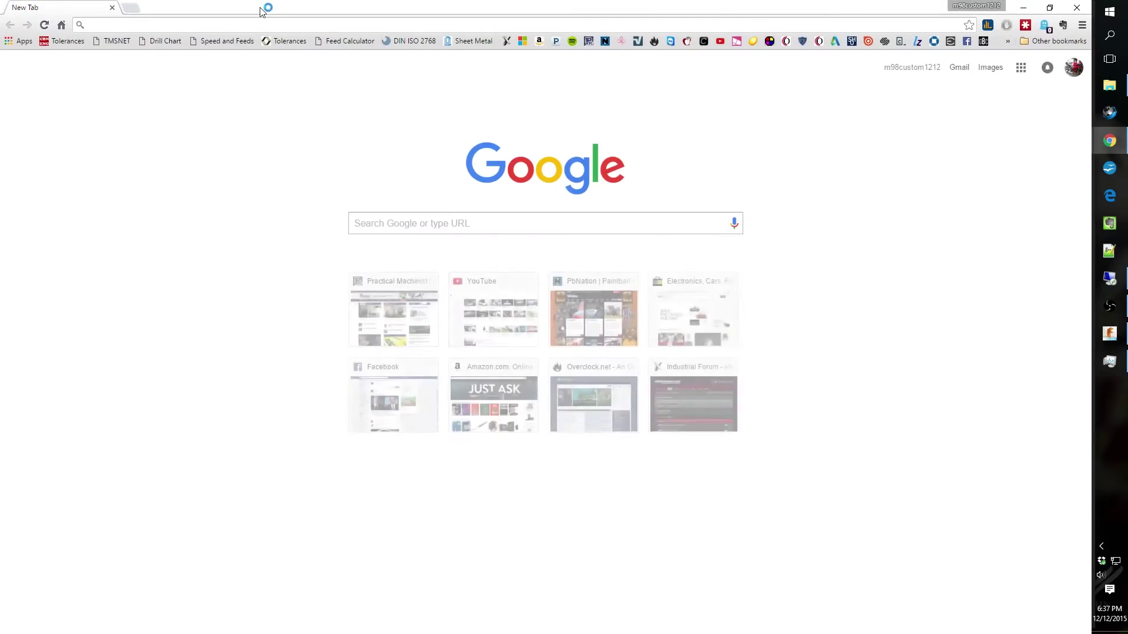
- Search Google in Chrome for 'r9 290x directx 12'
drag(264, 7, 433, 176)
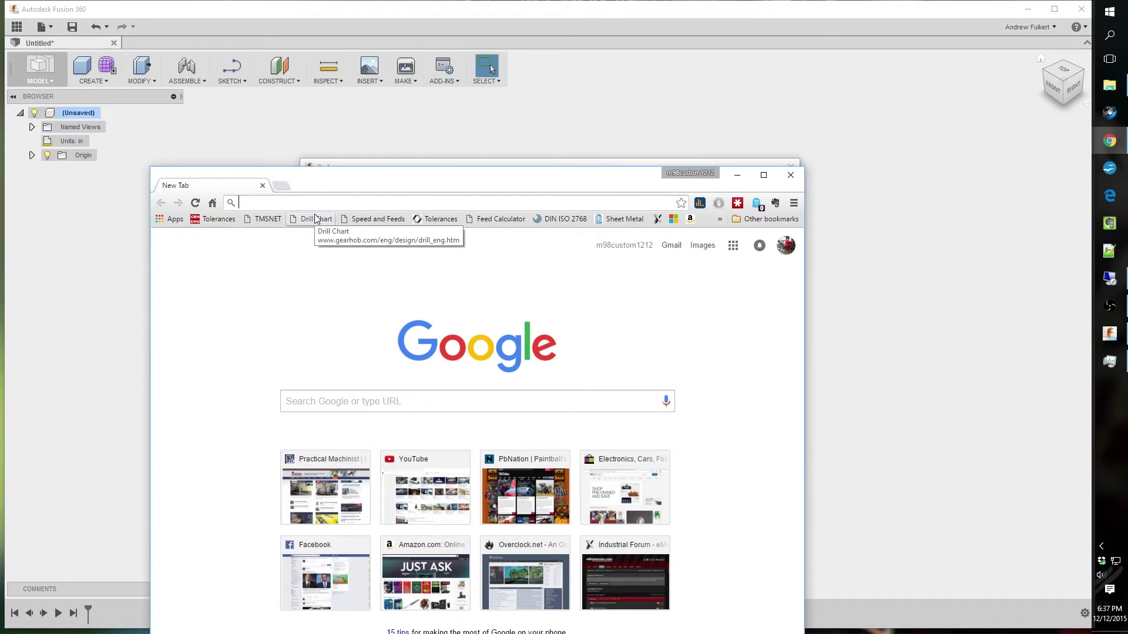
text(r9 2)
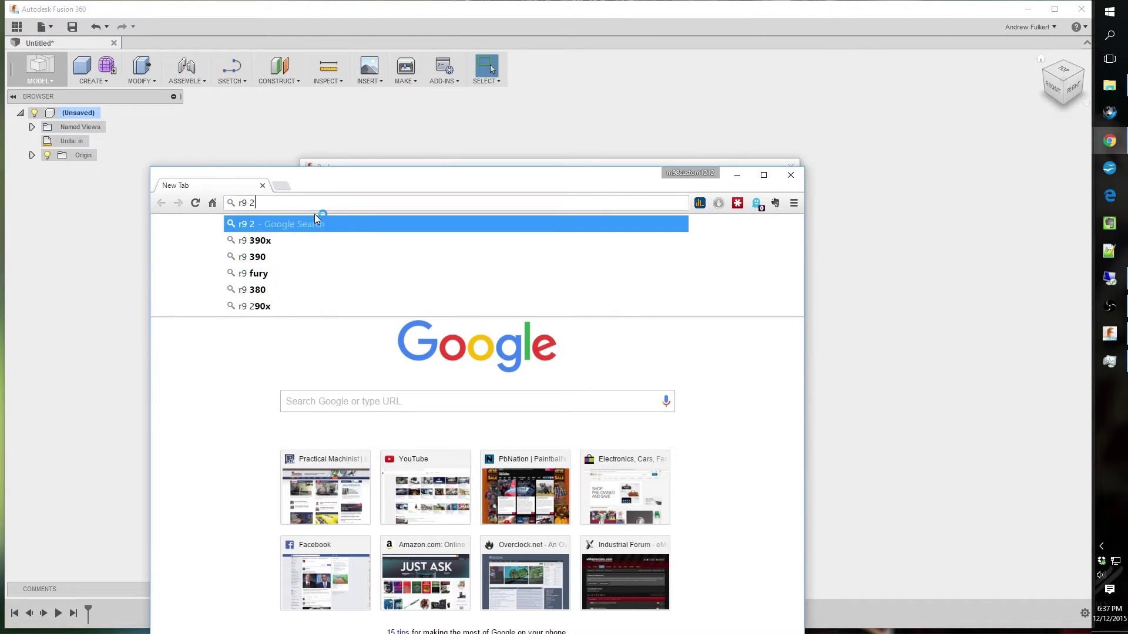
text(9)
click(282, 258)
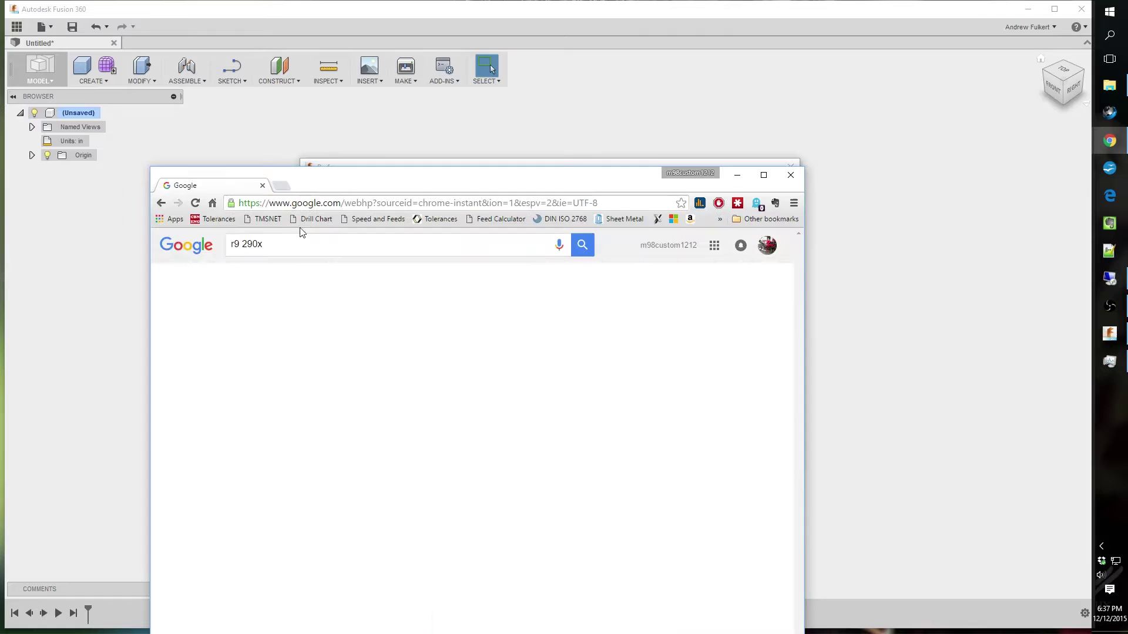
text(direct)
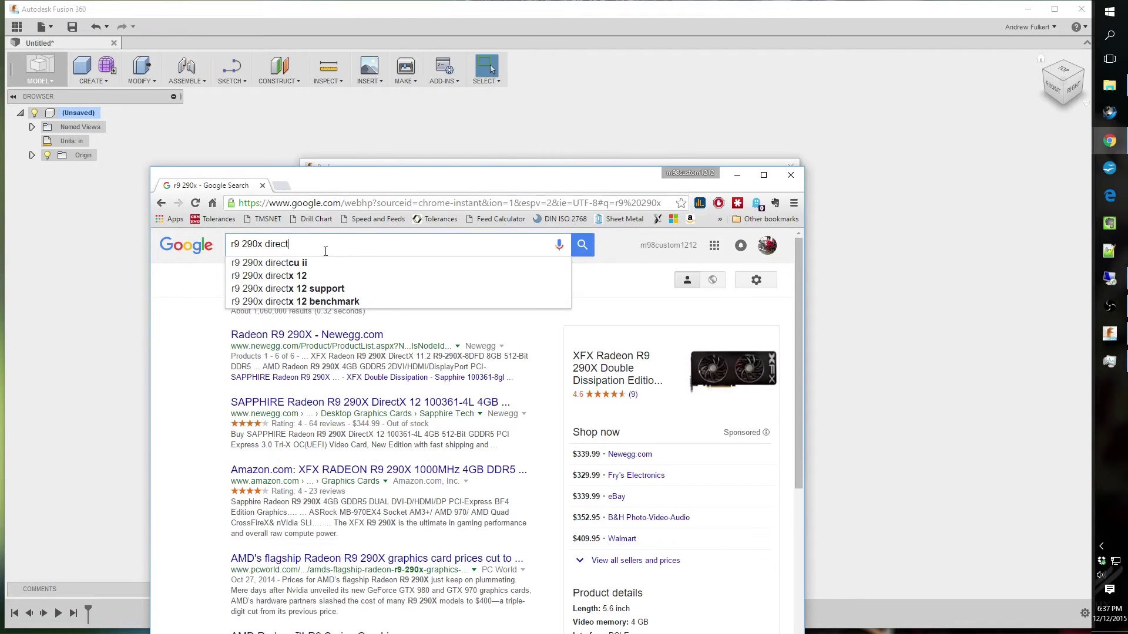
text(x)
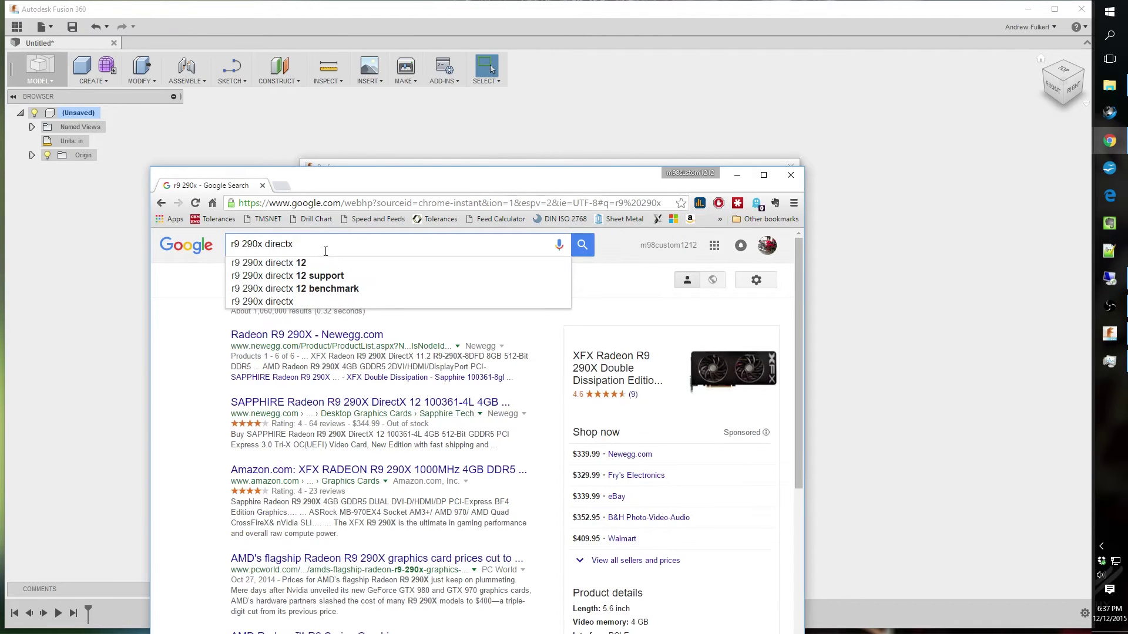
text( 12)
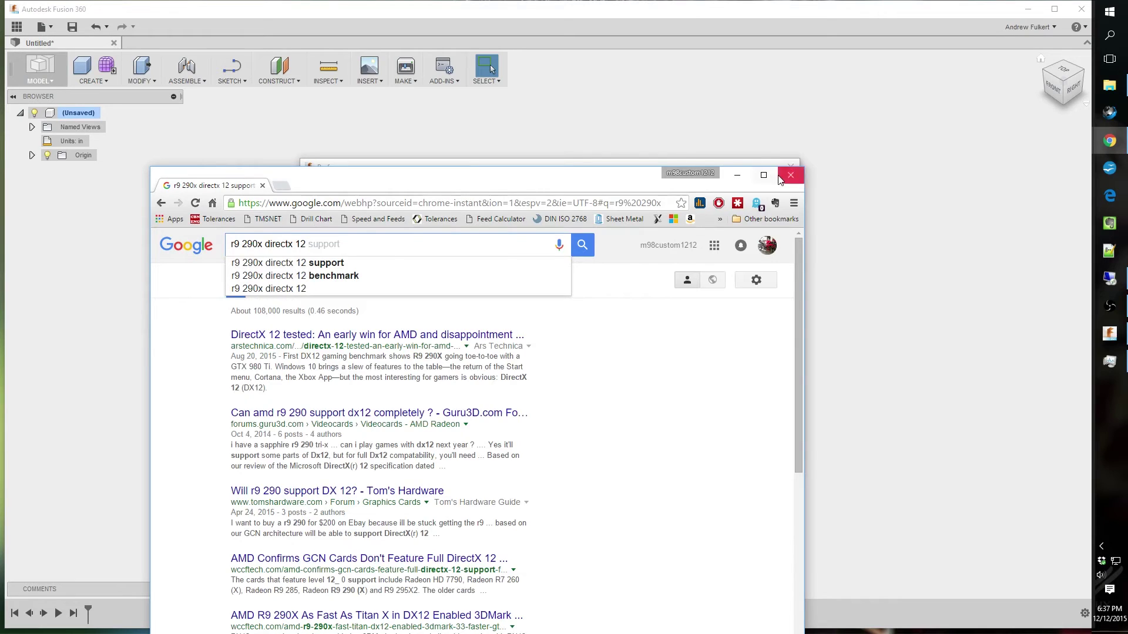
- Close Chrome and reconfirm DirectX 11 as the graphics driver in Preferences
click(780, 179)
click(657, 222)
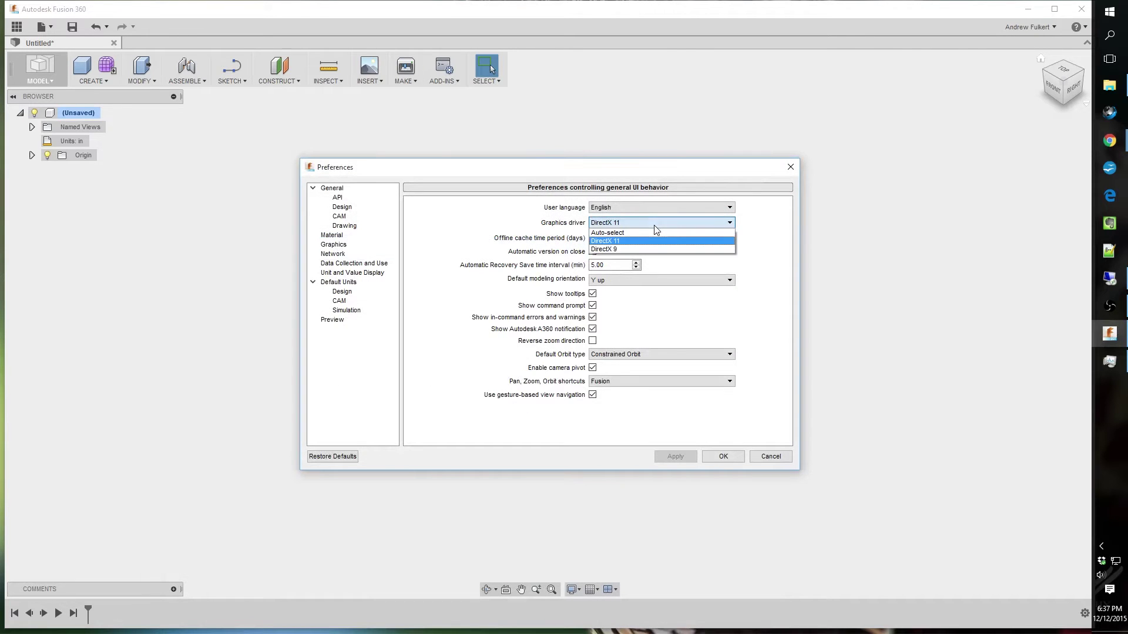
click(654, 226)
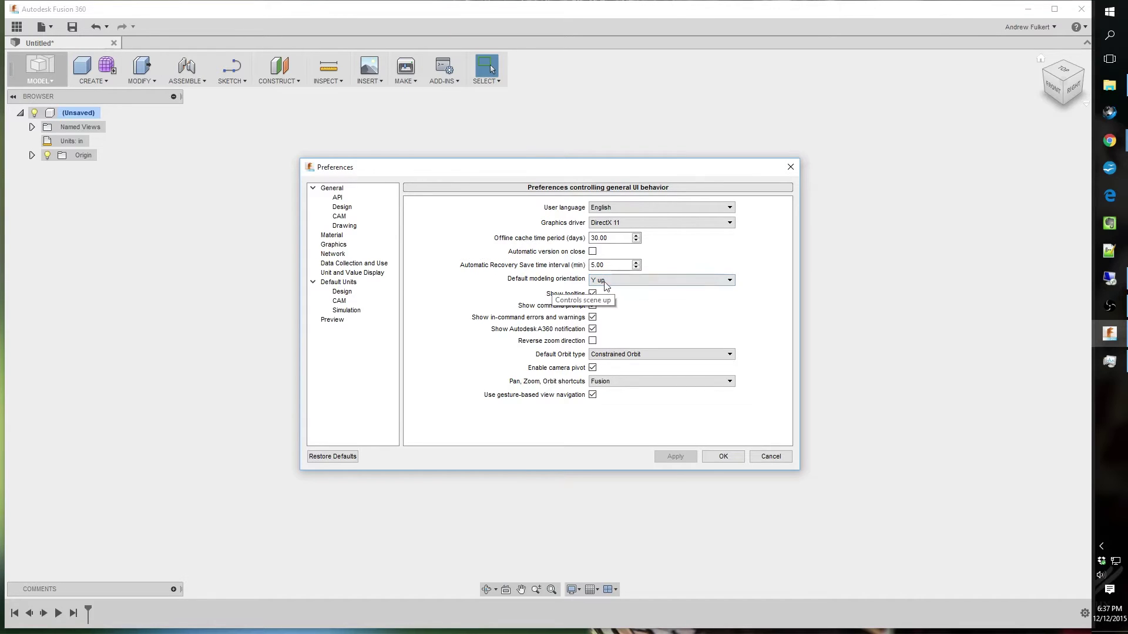
- Set default modeling orientation to Z up and recovery save interval to 10 minutes
click(623, 281)
click(623, 298)
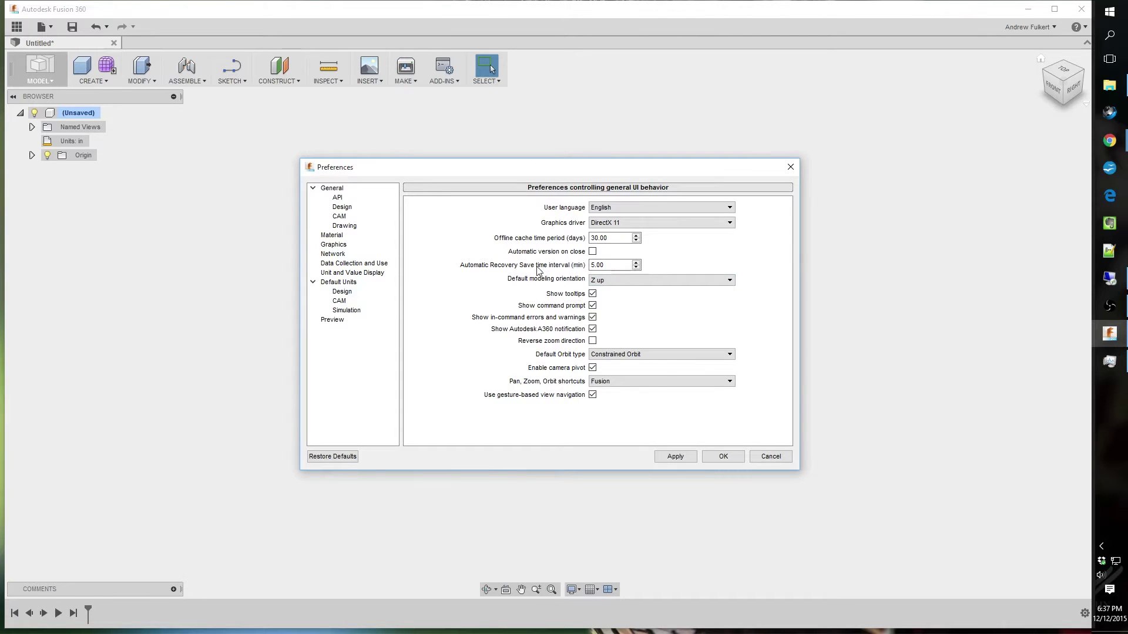
drag(619, 269, 532, 276)
text(10.)
- Change Default Orbit type from Constrained Orbit to Free Orbit in General preferences
click(621, 355)
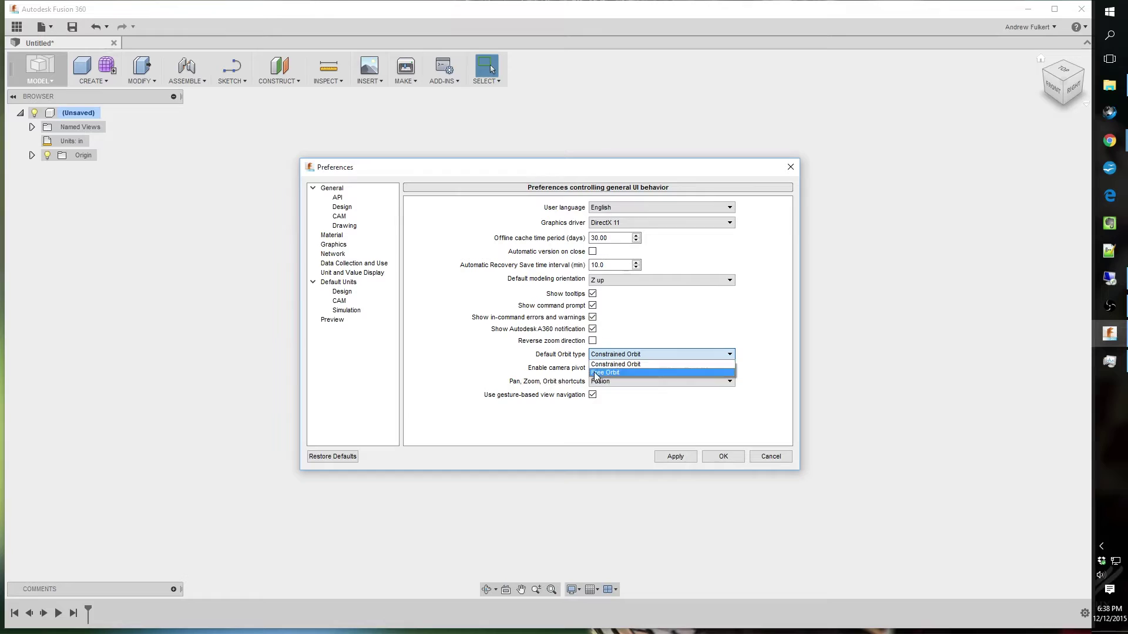
click(599, 372)
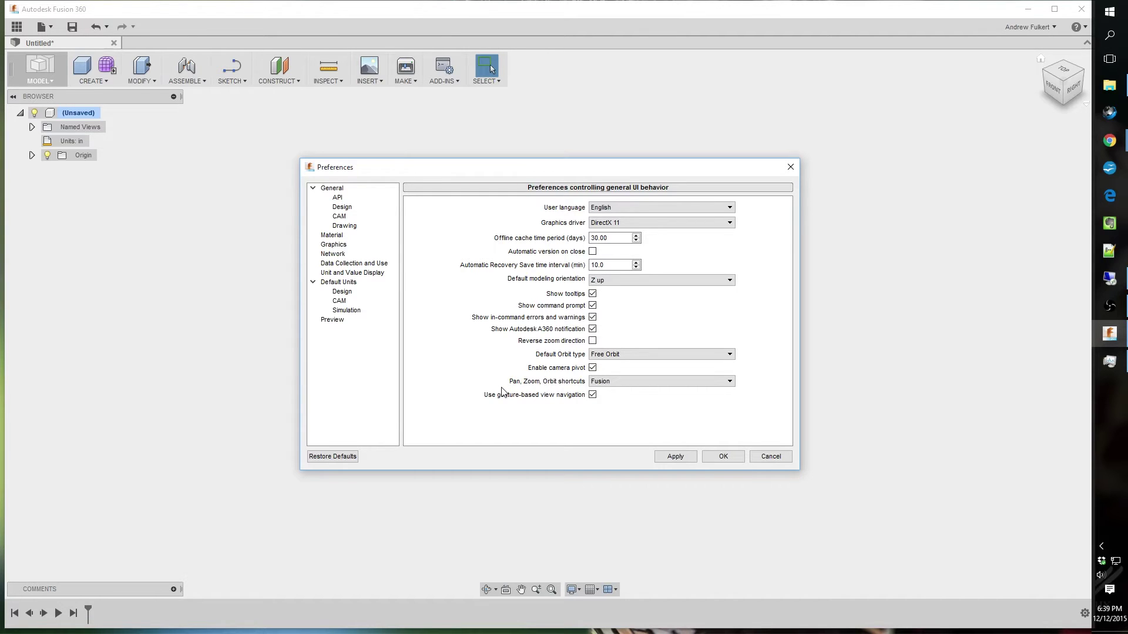
- Switch the Pan, Zoom, Orbit shortcuts scheme from Fusion to Solidworks
click(617, 383)
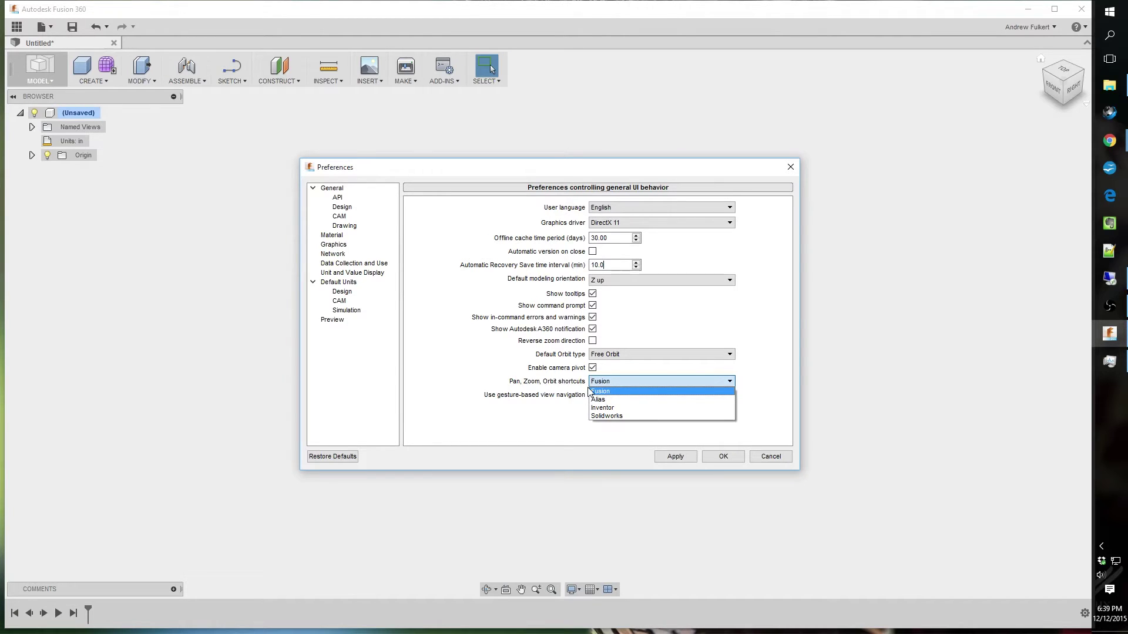
click(593, 415)
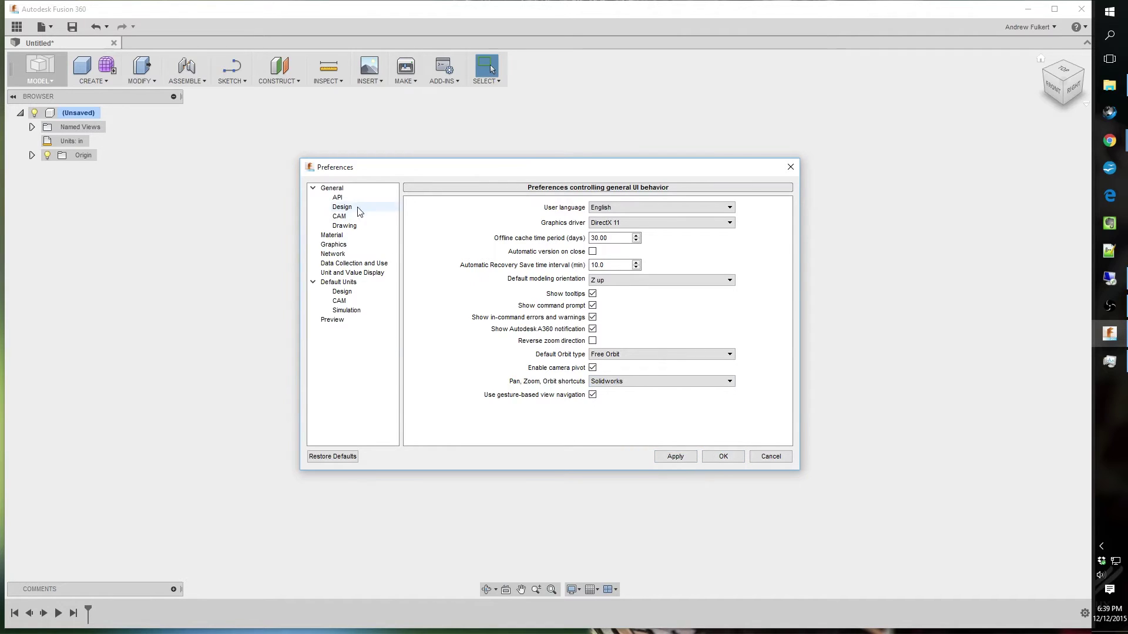
- Go to Design preferences, leaving Design History capturing parametric history
click(341, 199)
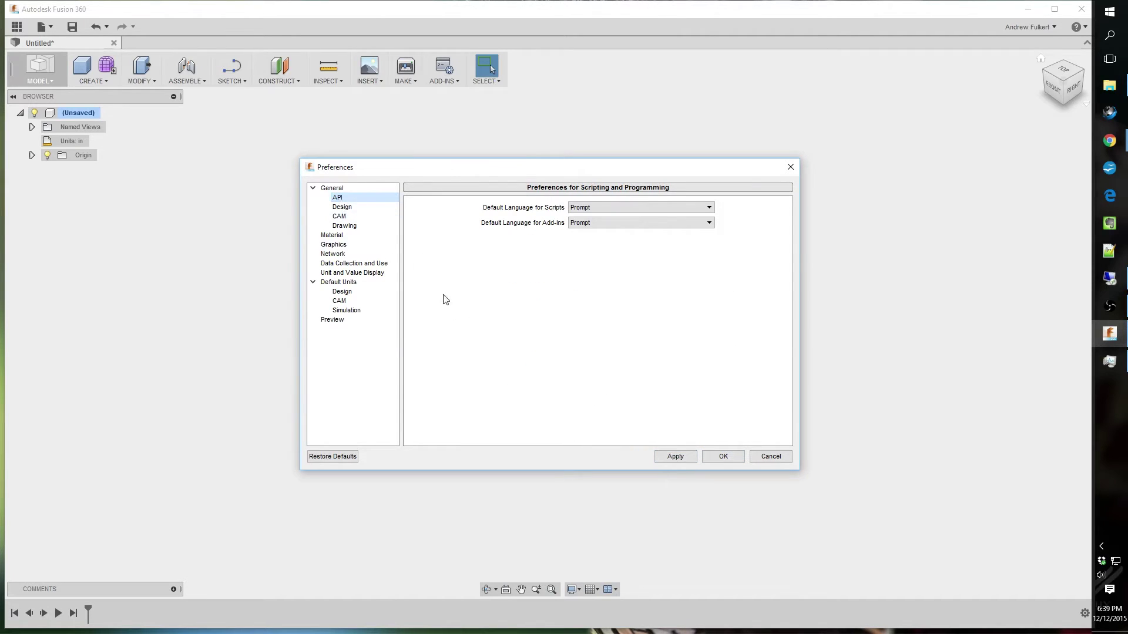
click(358, 208)
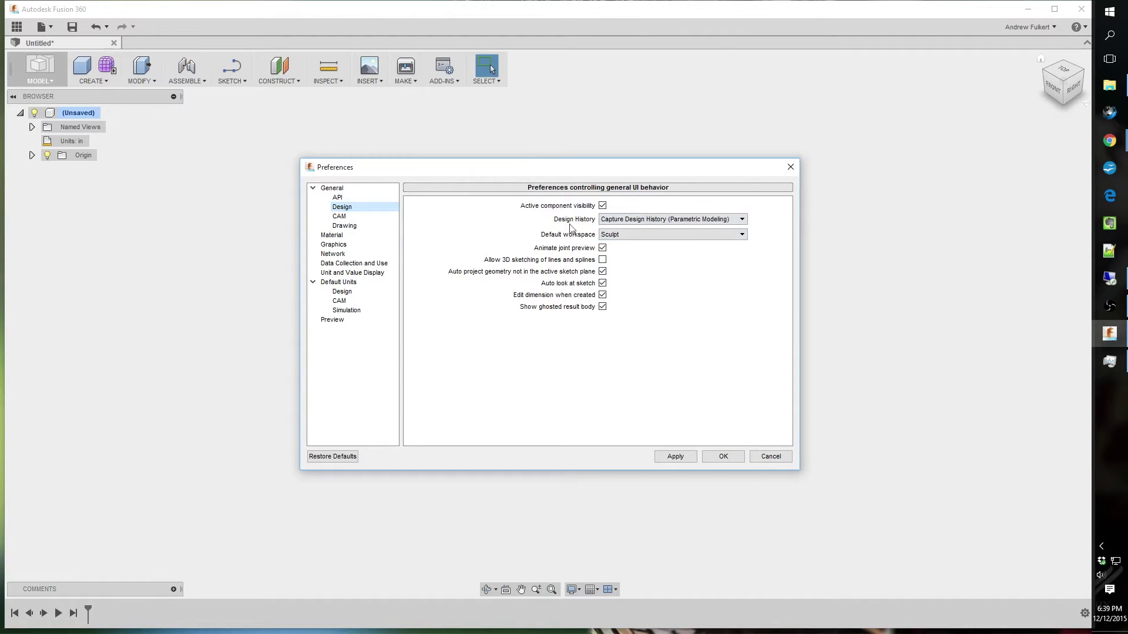
click(651, 224)
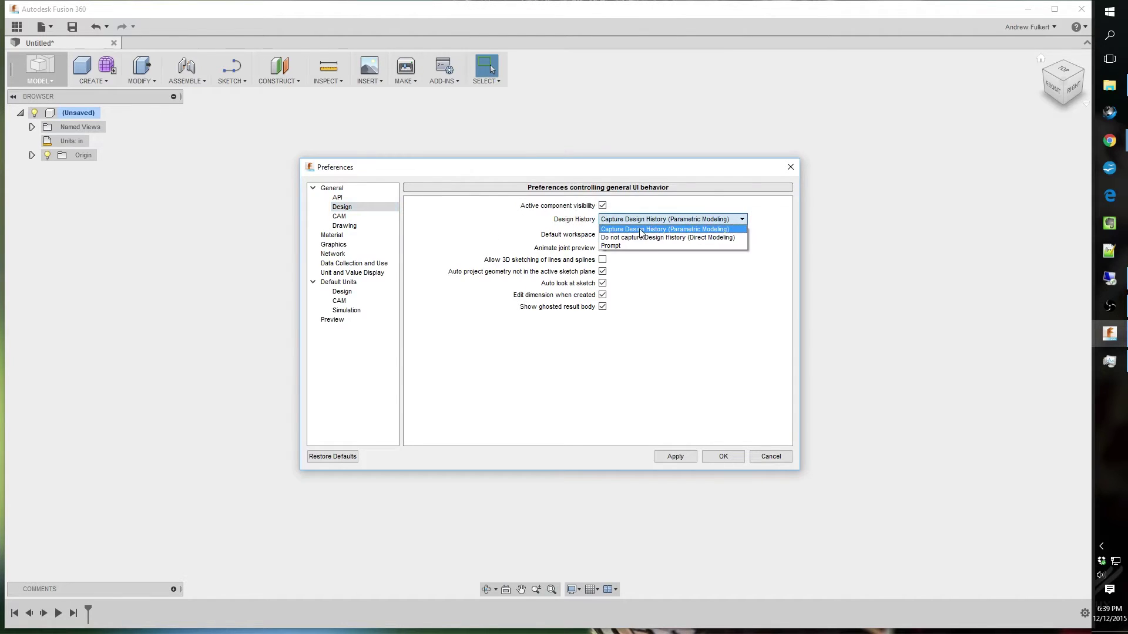
click(594, 223)
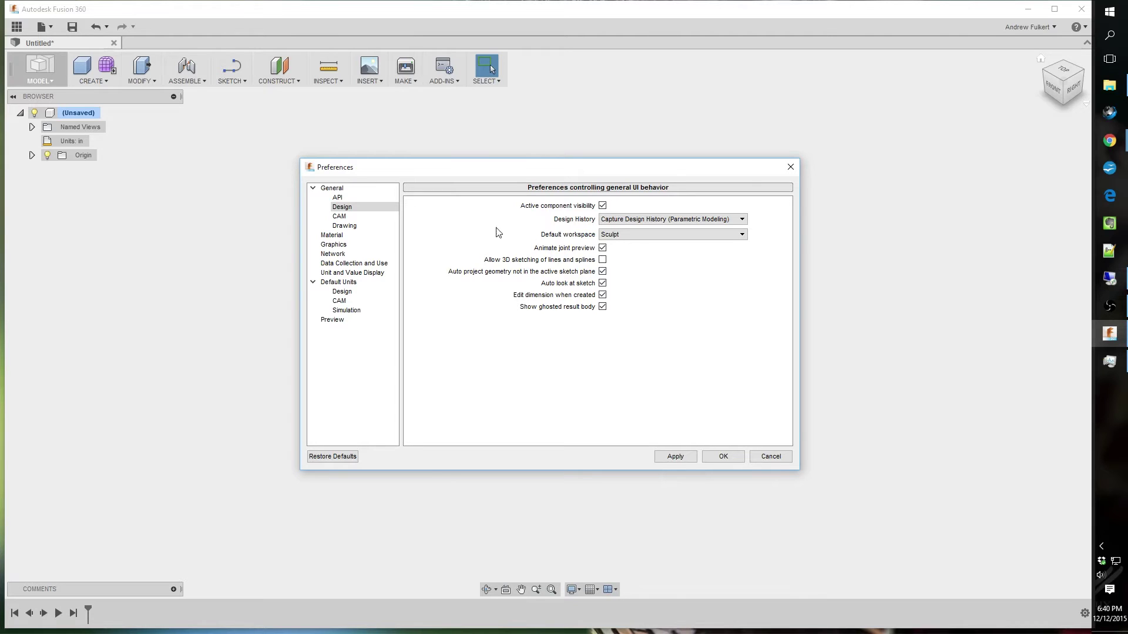
click(634, 236)
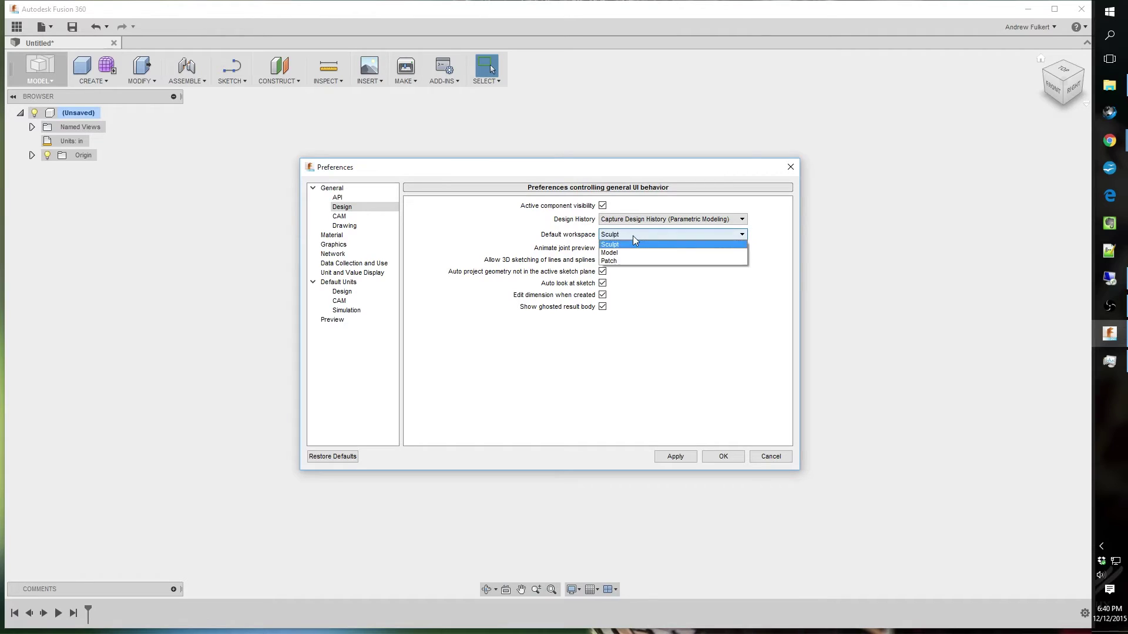
click(633, 235)
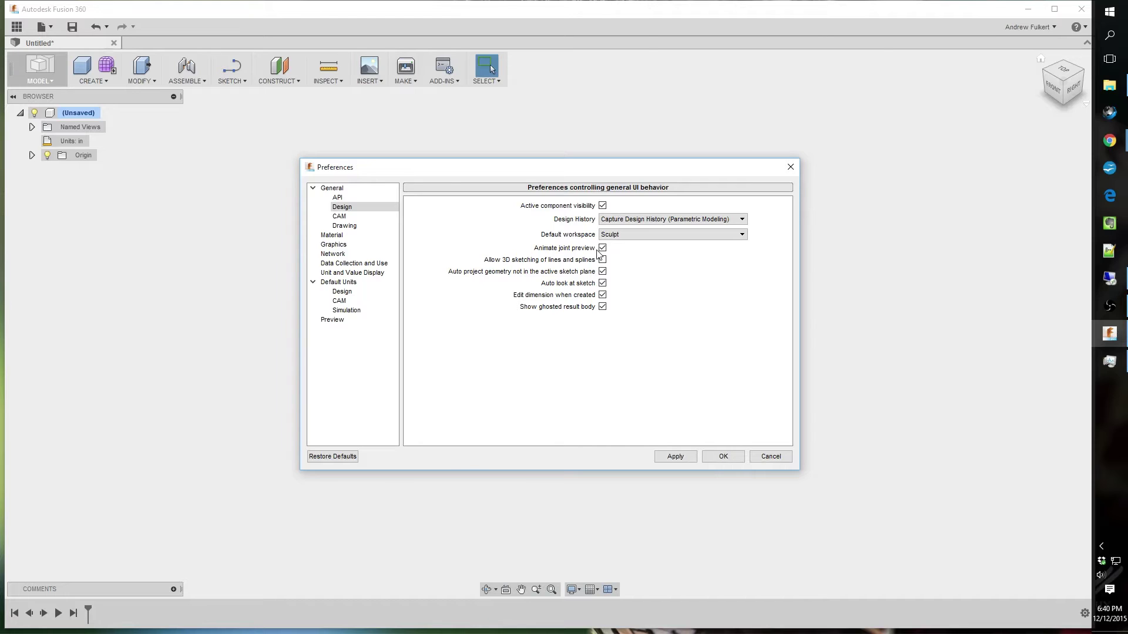
- Turn off 3D sketching of lines and splines and make Model the default workspace
click(603, 259)
click(614, 234)
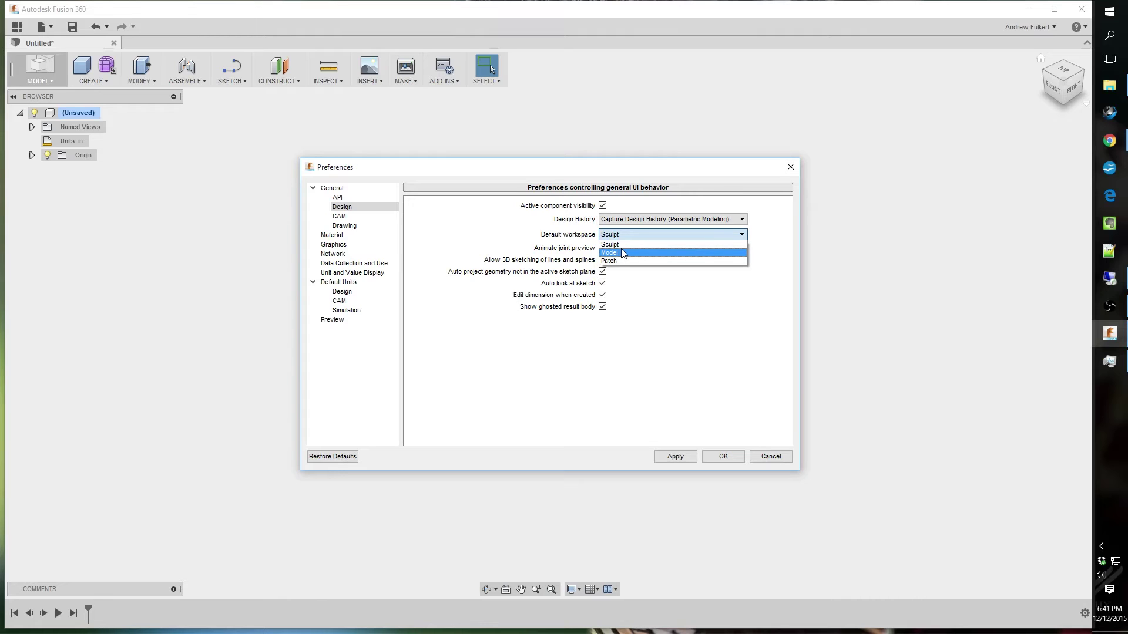
click(622, 254)
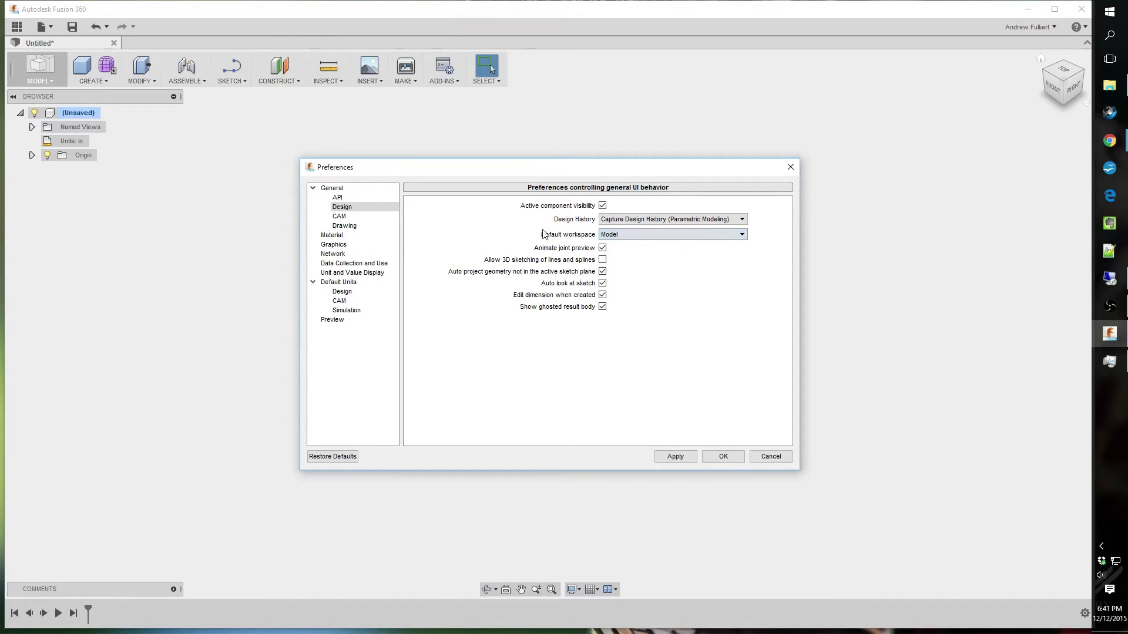
click(339, 216)
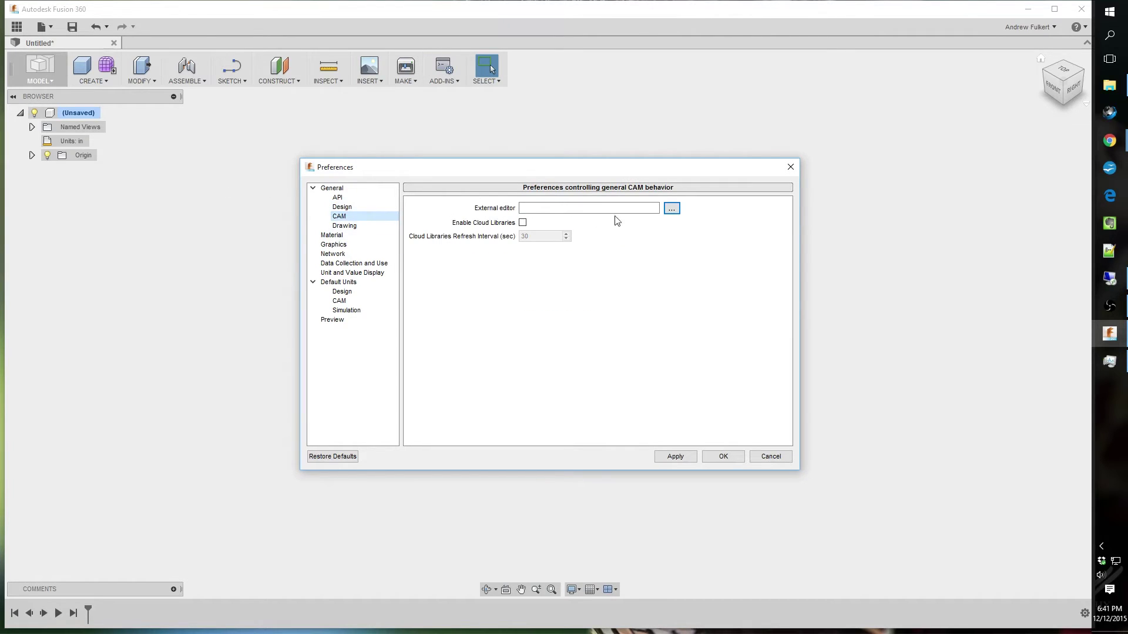
- View the Drawing defaults, then the Material page with Aluminum as physical material
click(365, 226)
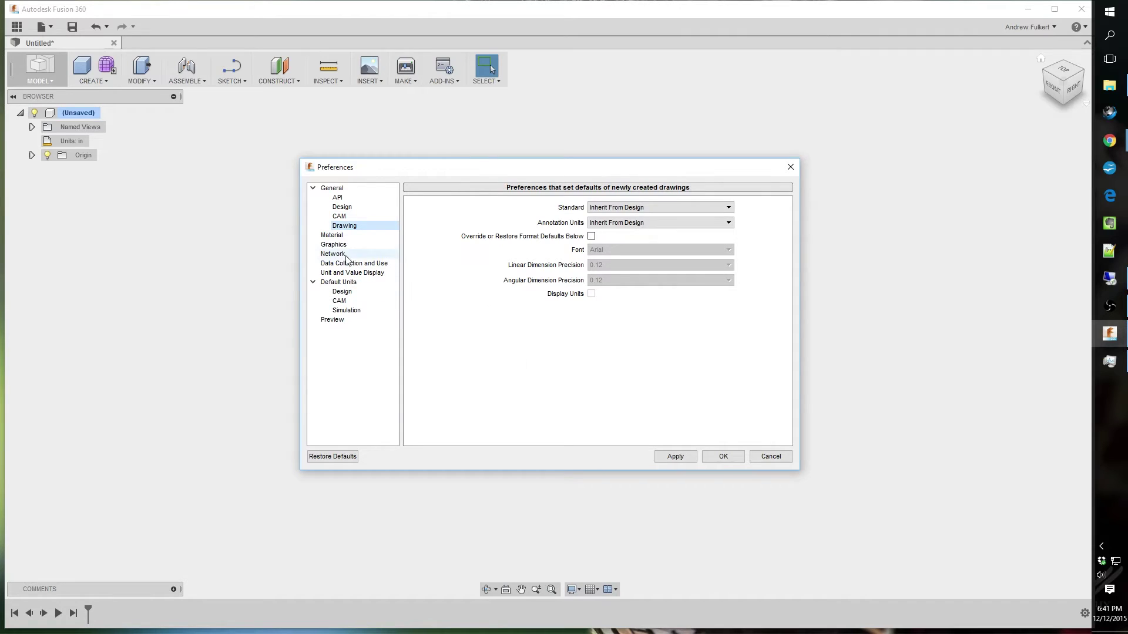
click(329, 237)
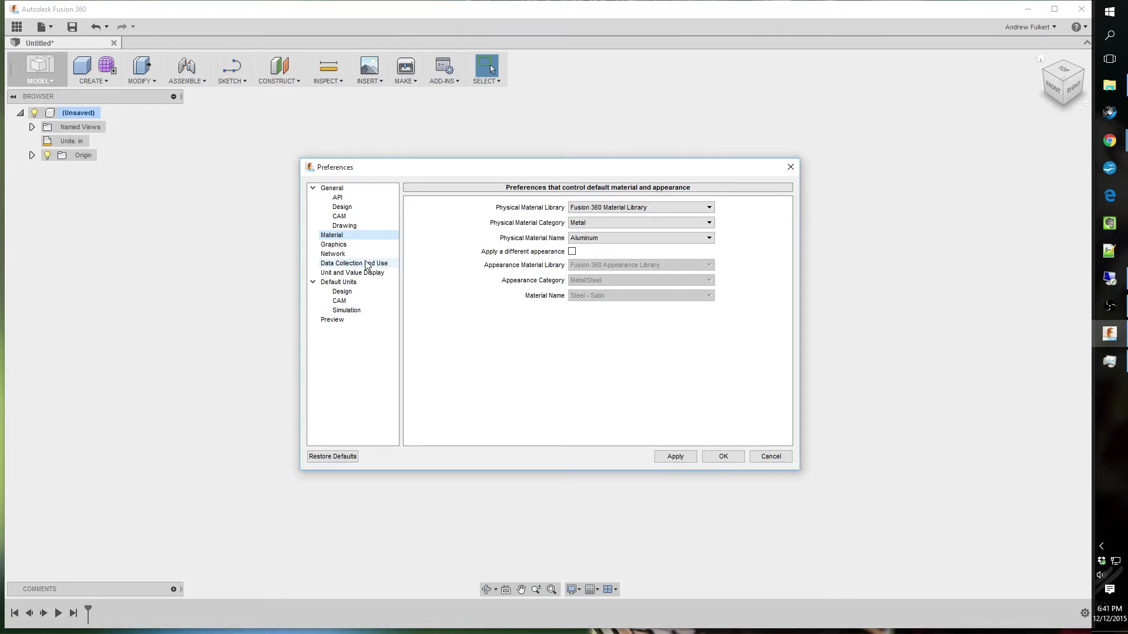
click(587, 249)
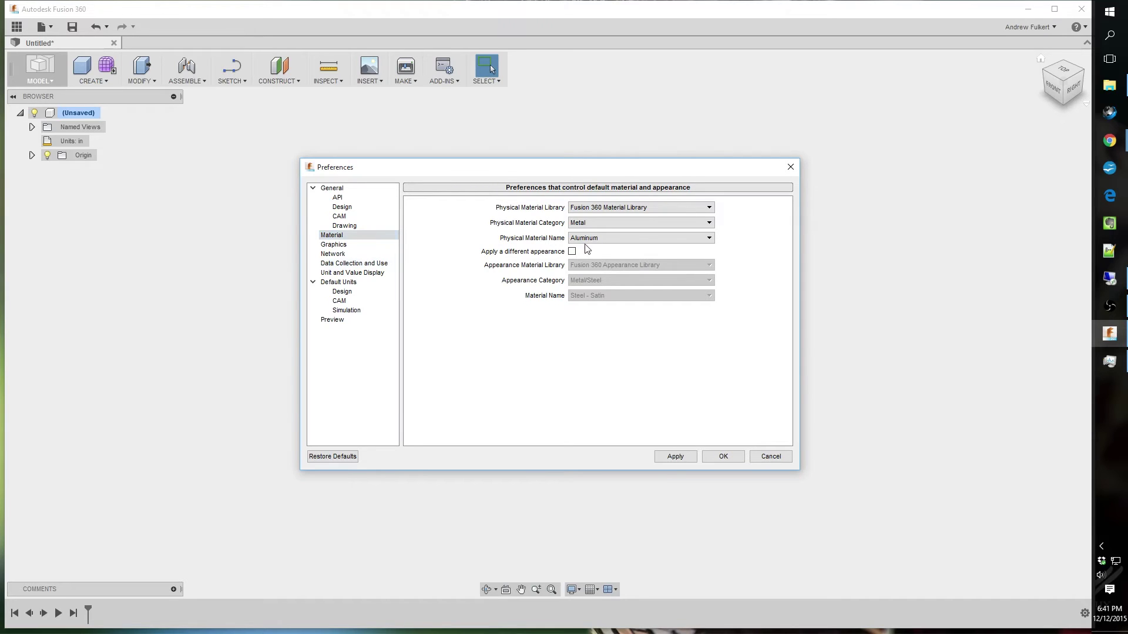
click(605, 238)
scroll(622, 294, down, 2)
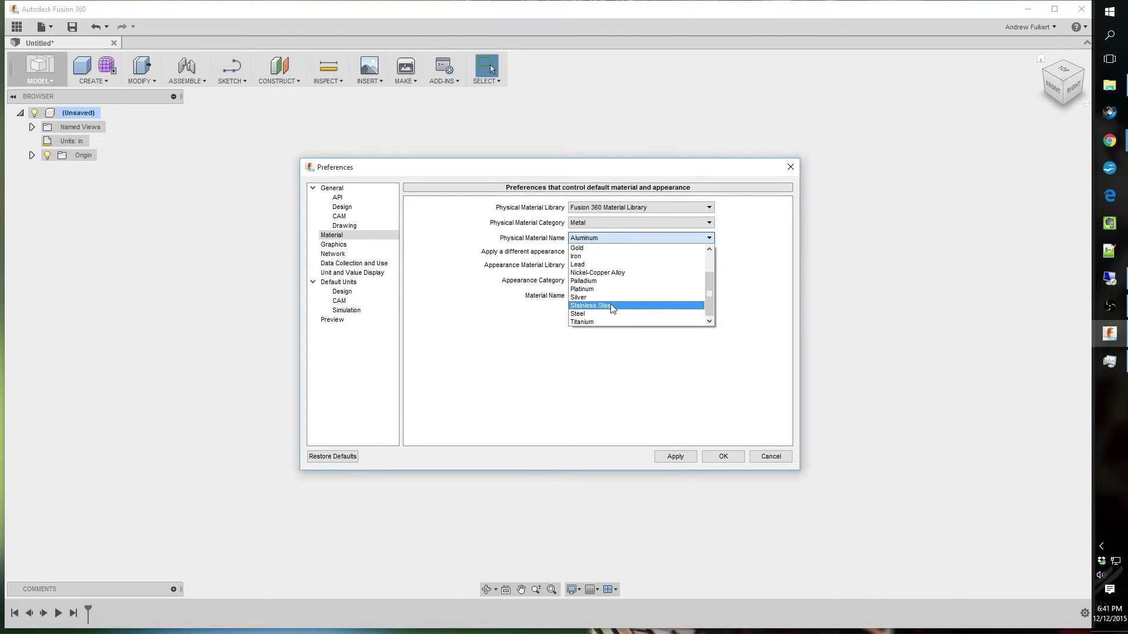
scroll(607, 253, up, 1)
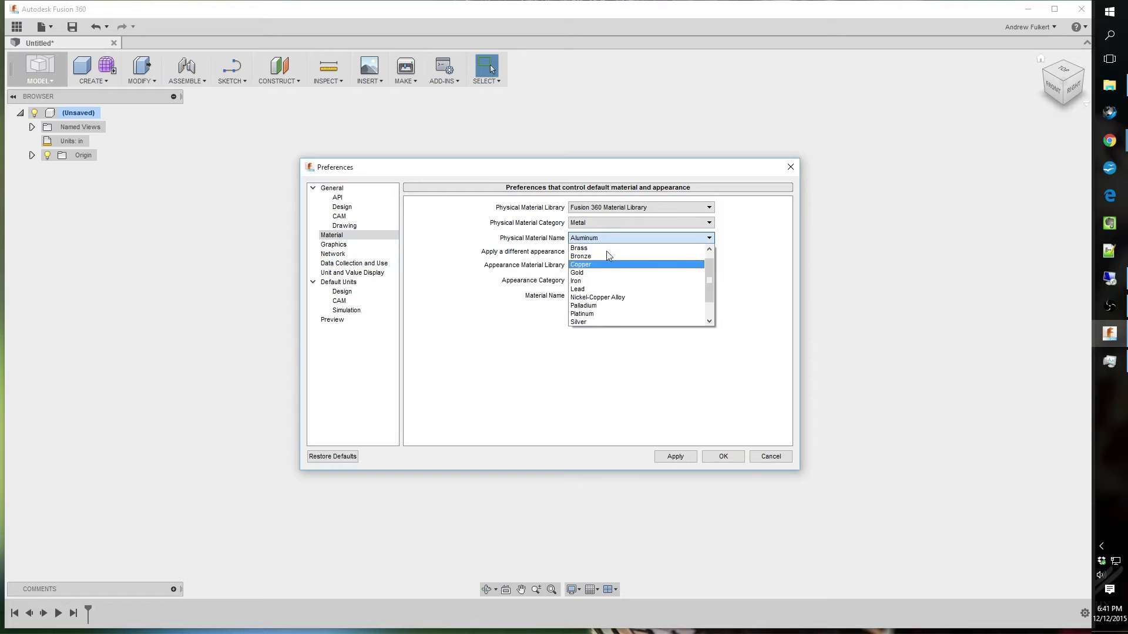
scroll(602, 252, up, 1)
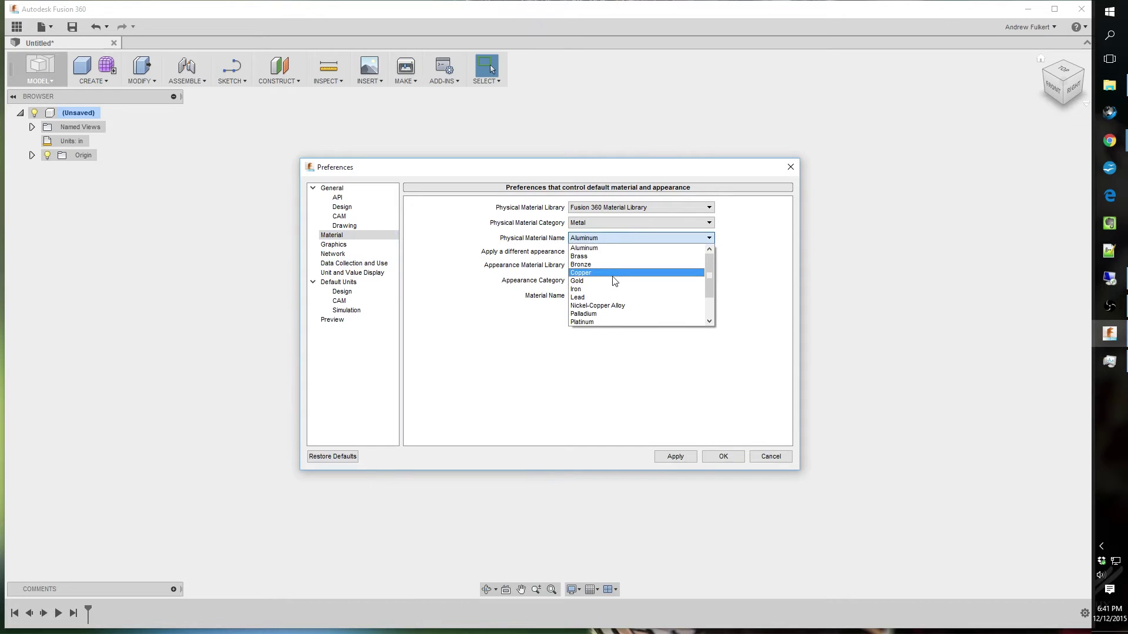
click(599, 248)
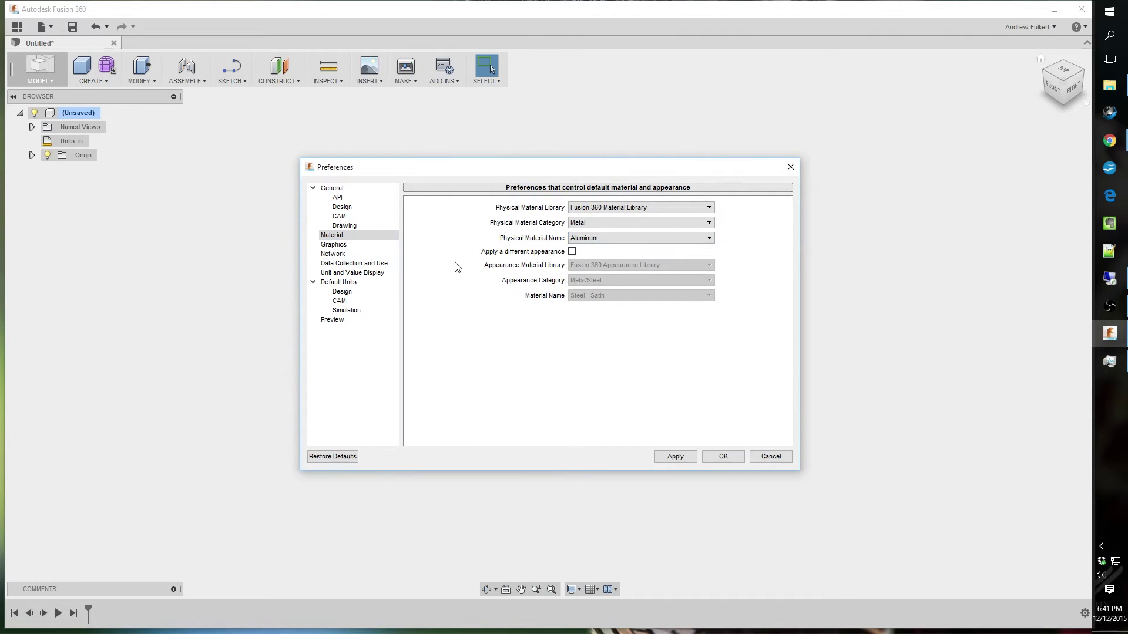
click(346, 246)
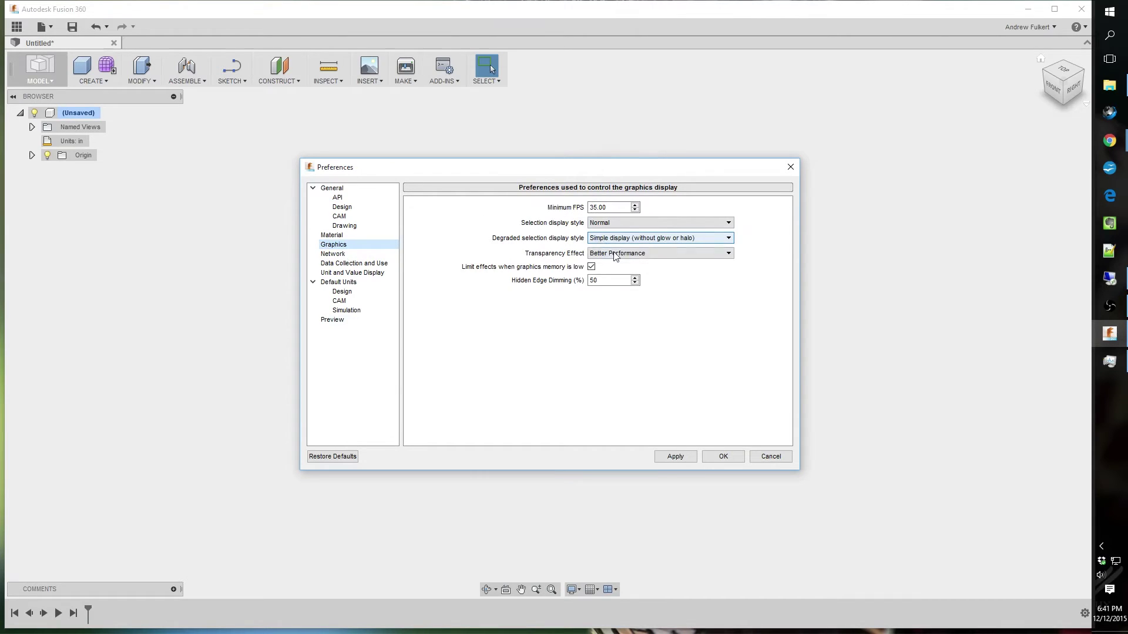
- Review Graphics display settings, then show Network options with the proxy on Automatic
mouse_move(629, 262)
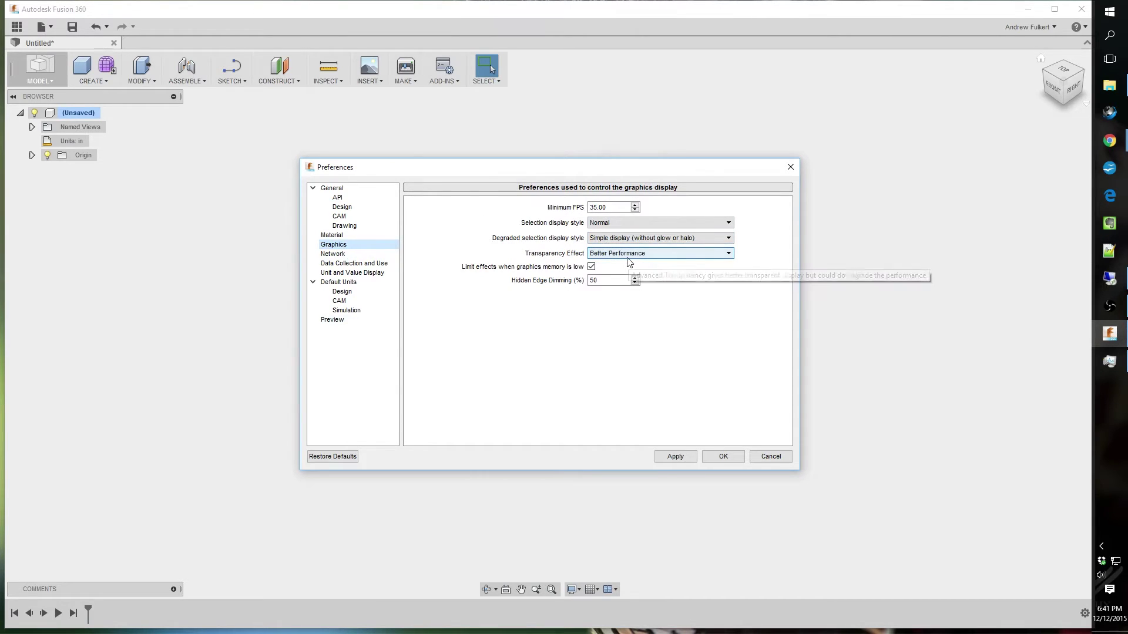
click(333, 255)
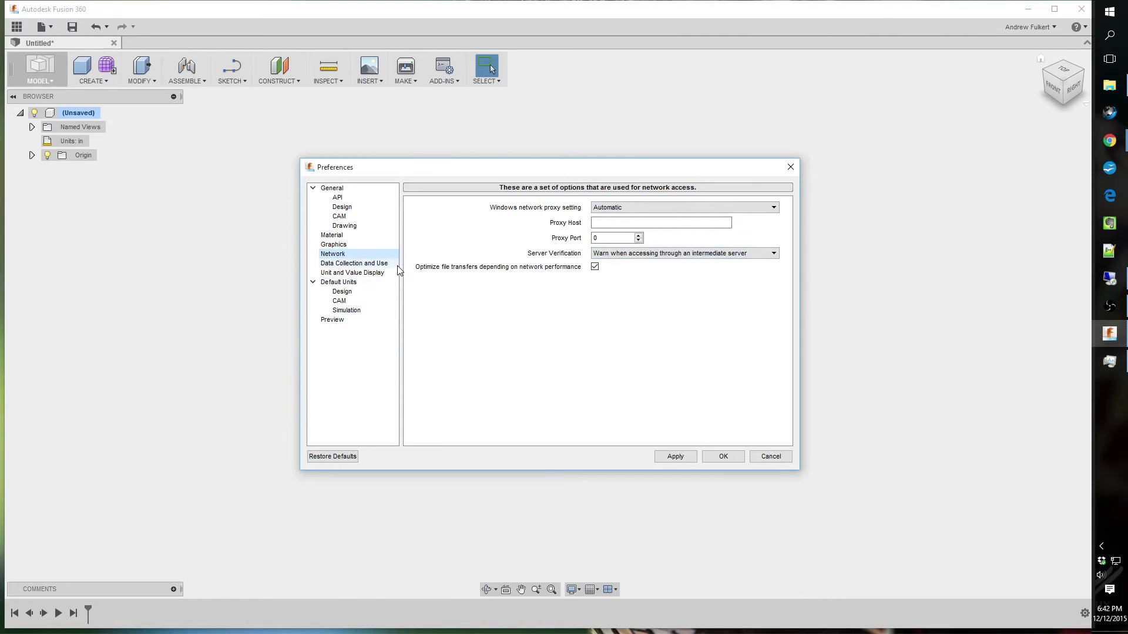
- Review the Data Collection and Use options, confirming both analytics programs are unchecked
click(365, 264)
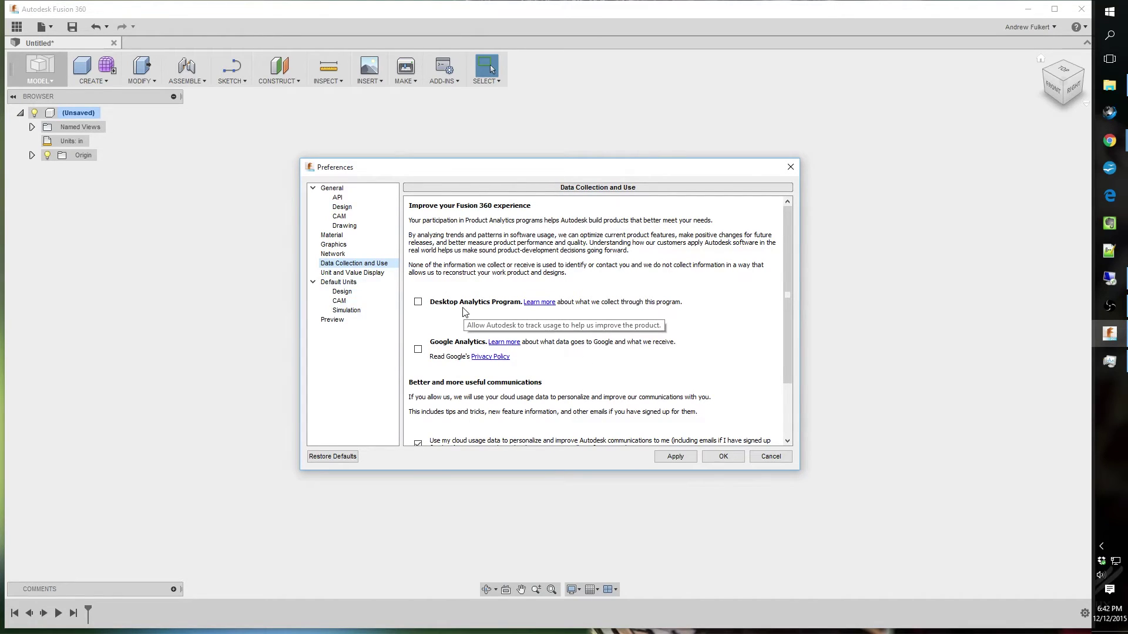
scroll(497, 308, down, 2)
scroll(497, 311, up, 1)
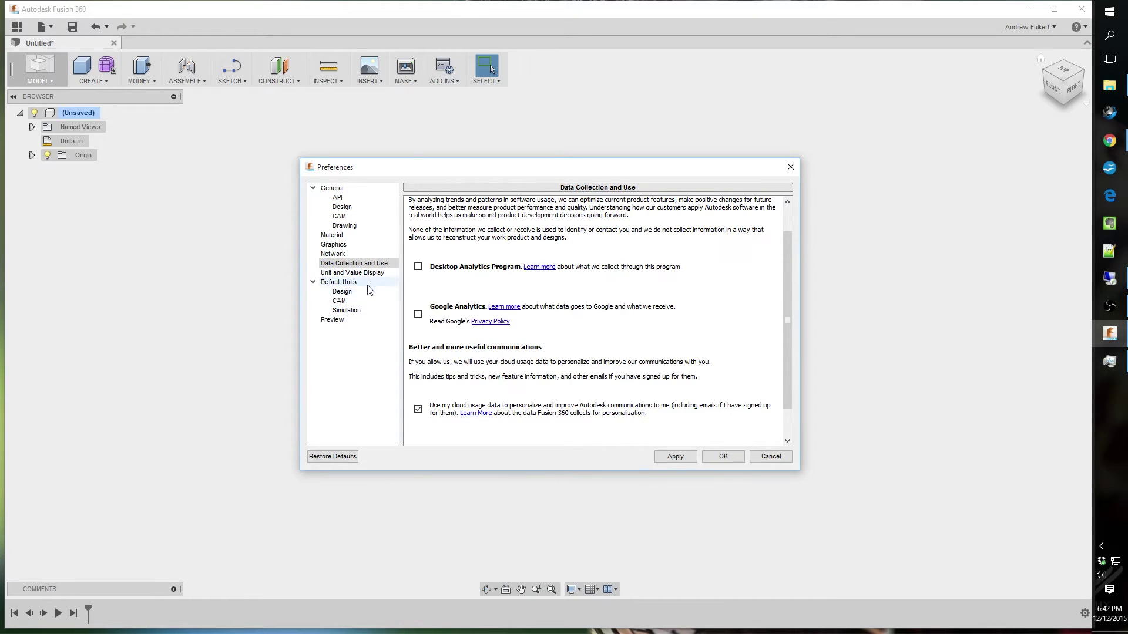
click(379, 273)
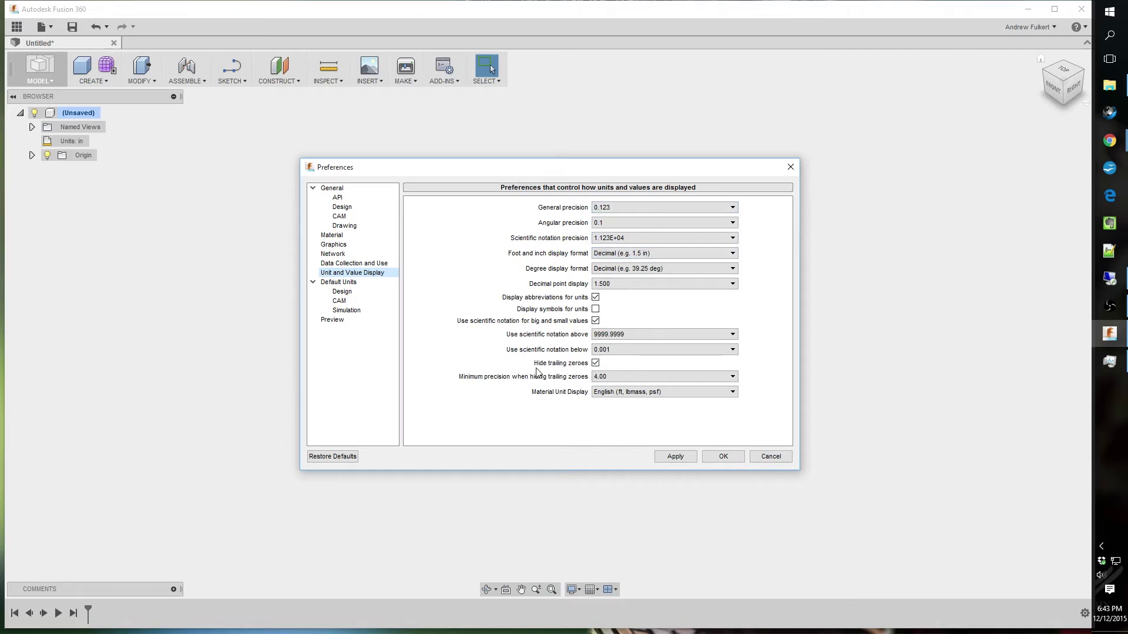
- Leave Hide trailing zeroes unchecked so displayed values keep their trailing zeros
mouse_move(541, 351)
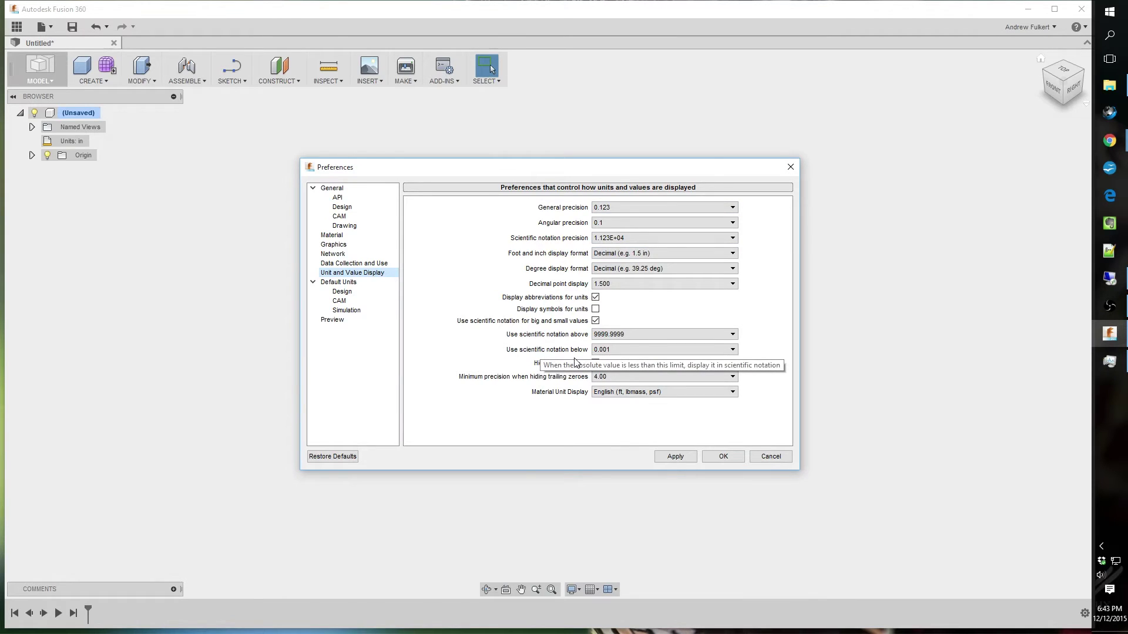
click(595, 363)
click(595, 363)
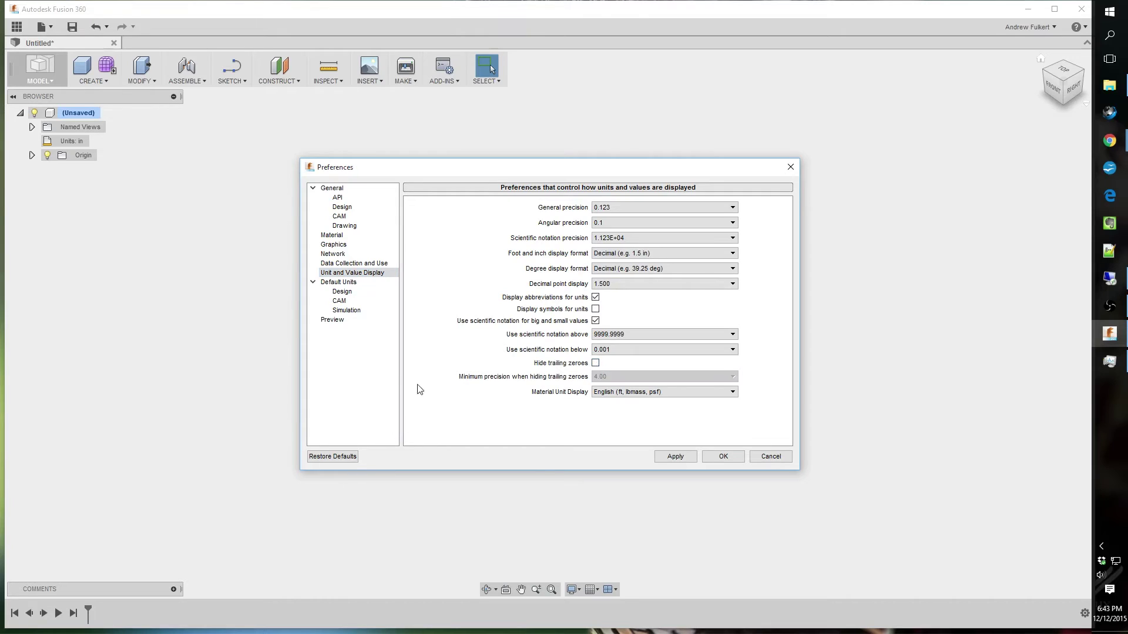
click(336, 282)
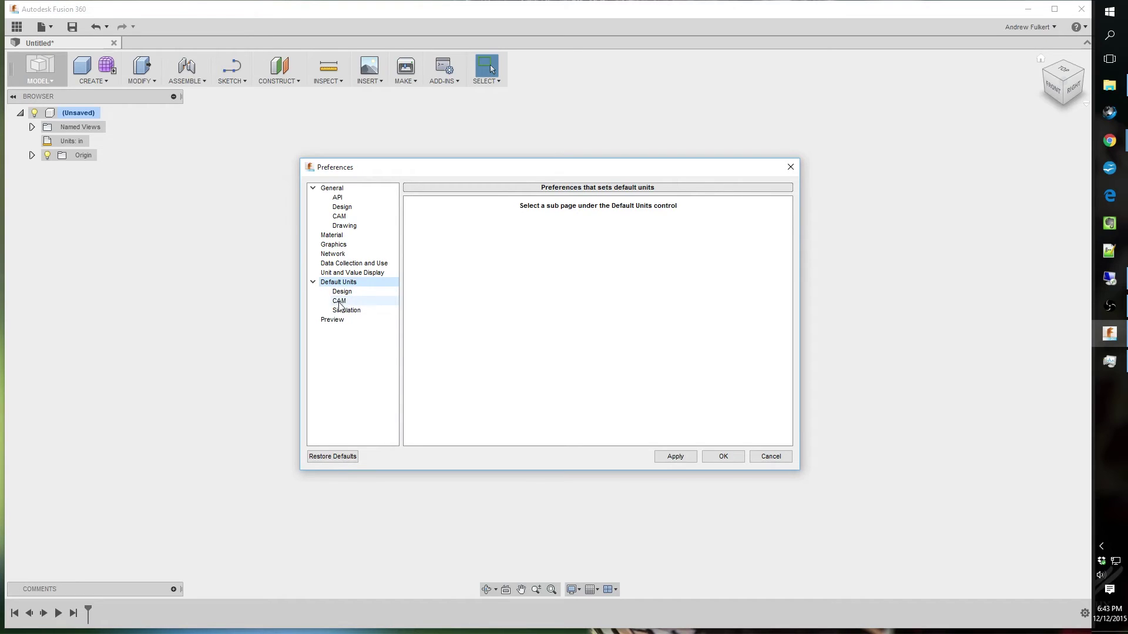
- Confirm inches as the default units for new designs and new CAM toolpaths
click(341, 292)
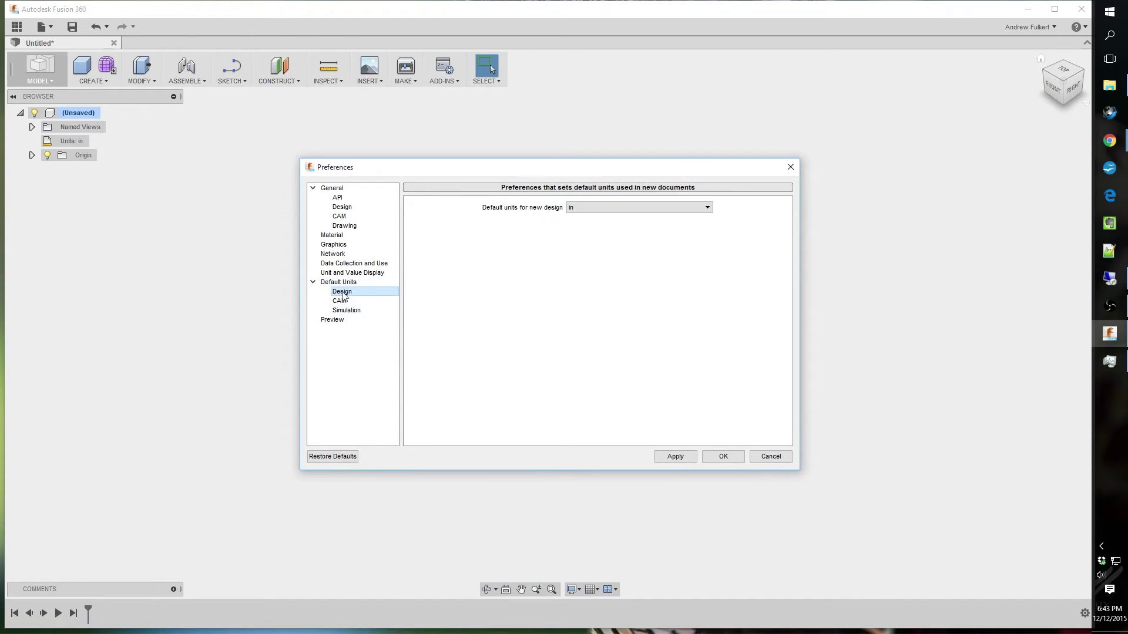
click(598, 208)
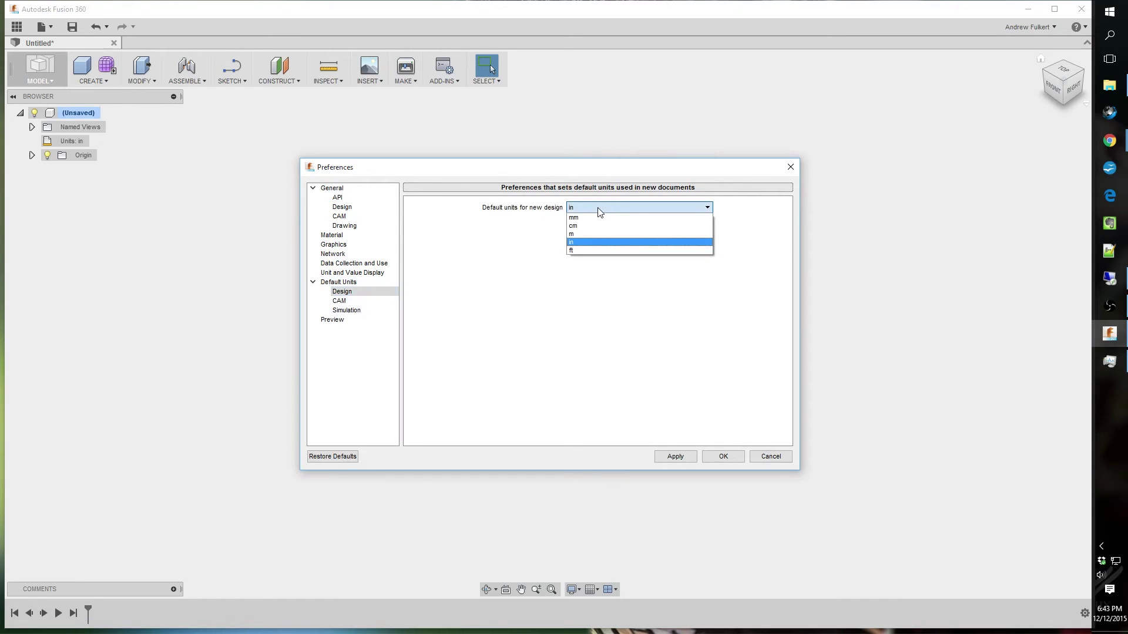
click(599, 210)
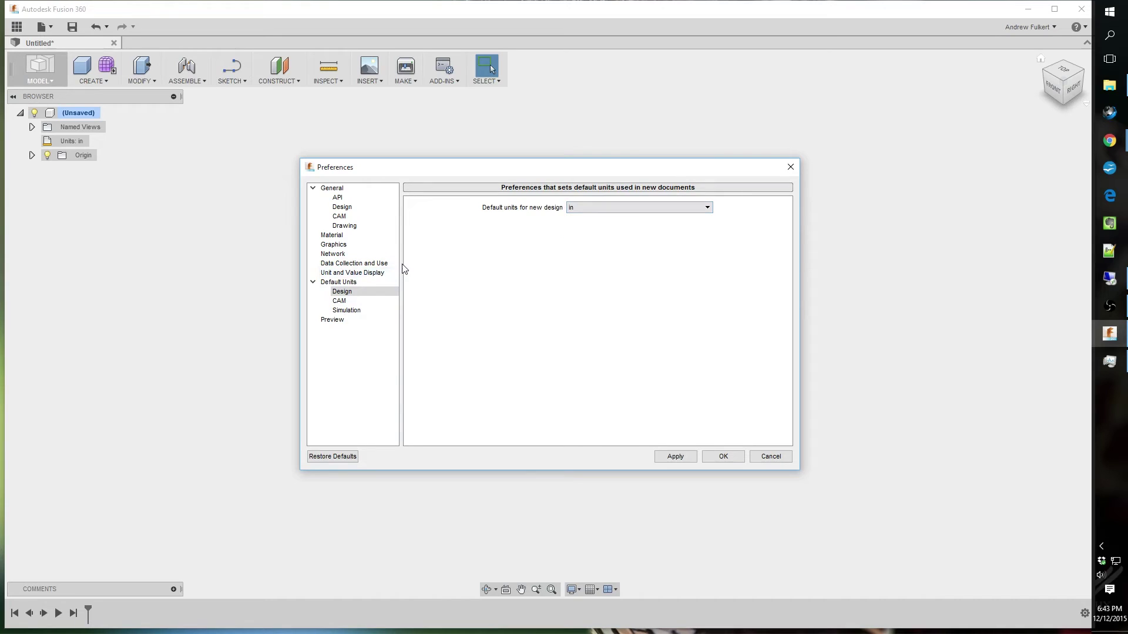
click(591, 209)
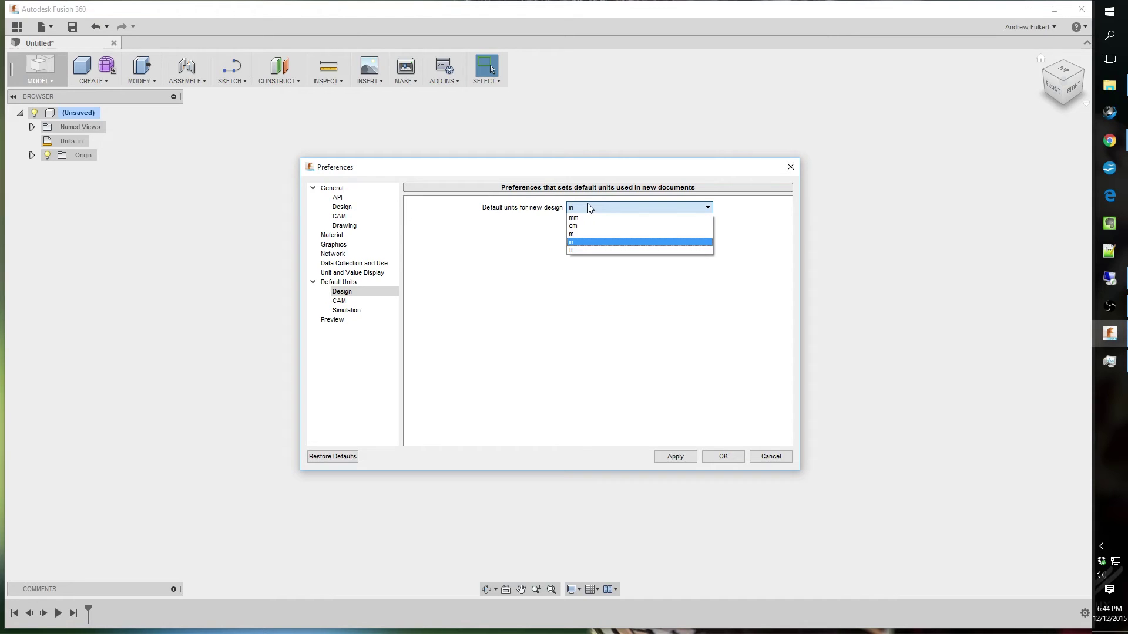
click(574, 245)
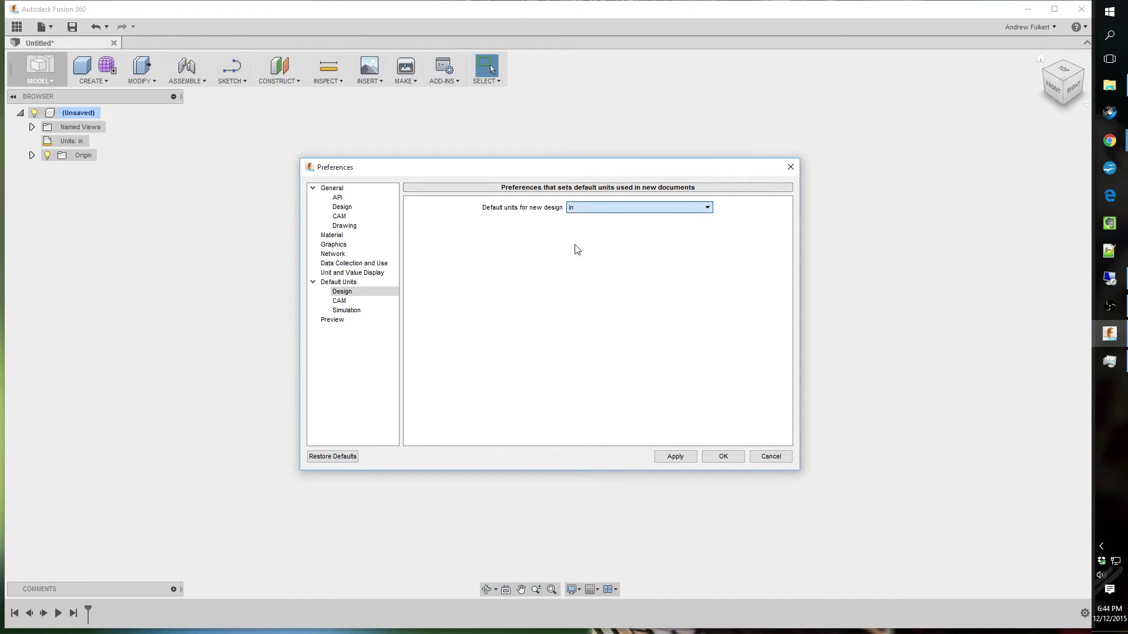
click(339, 301)
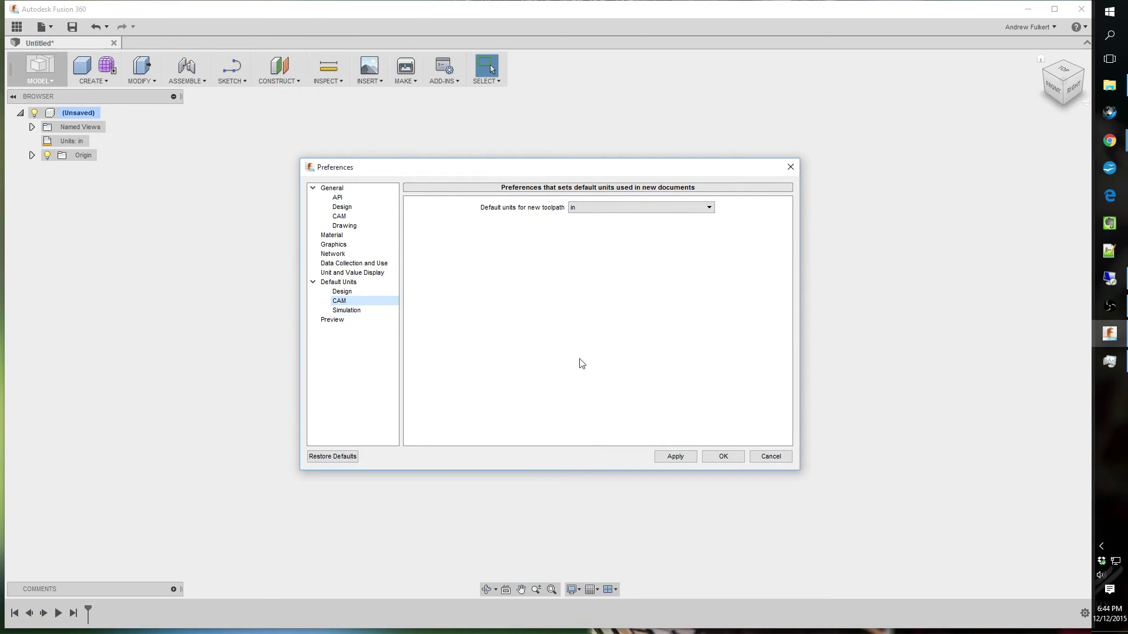
click(580, 210)
click(585, 223)
- Switch the default units for new simulations to Custom
click(342, 311)
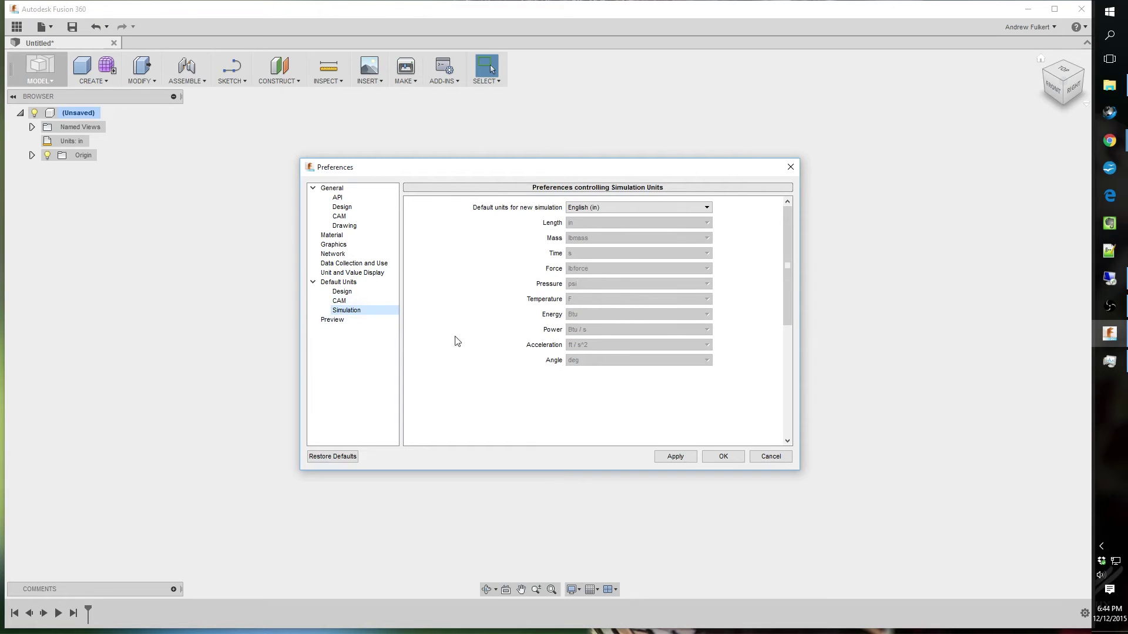
click(607, 208)
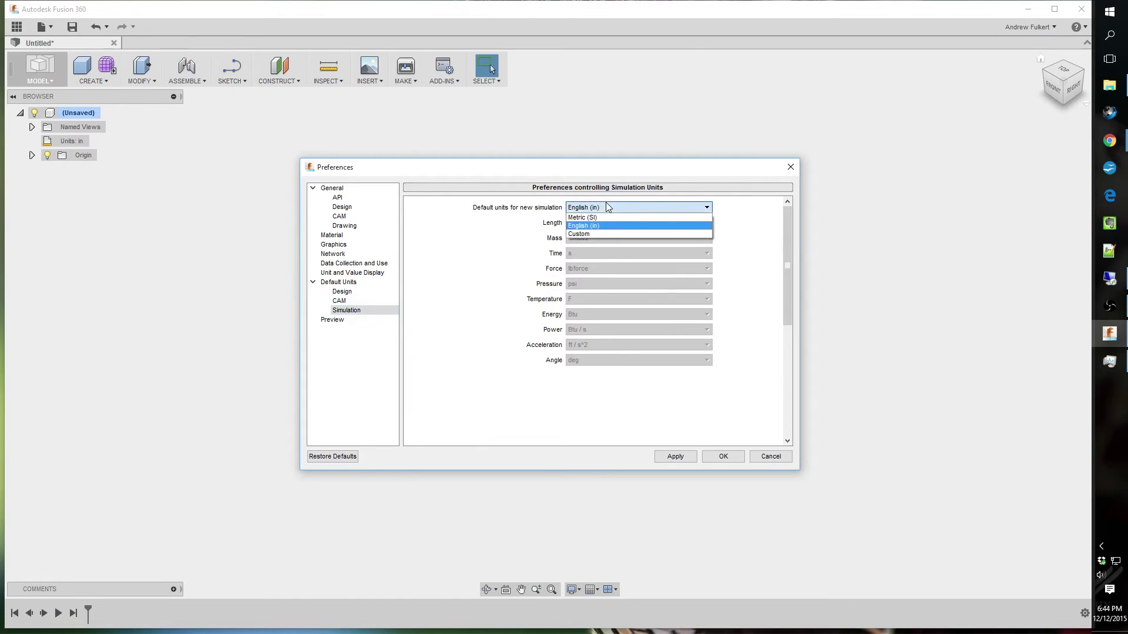
click(587, 234)
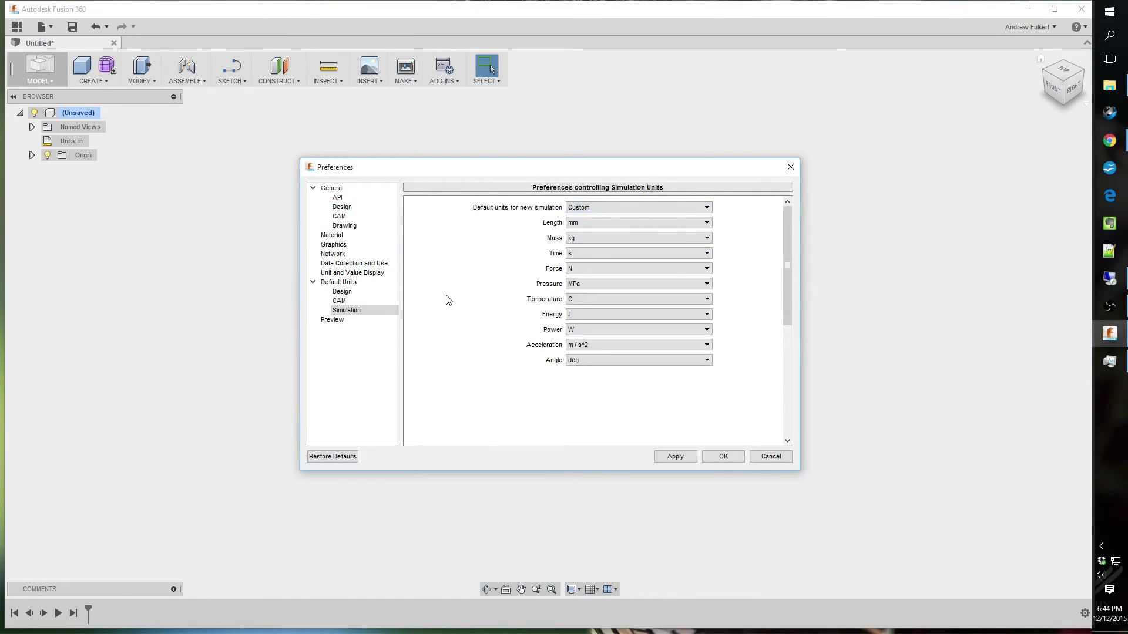
click(593, 207)
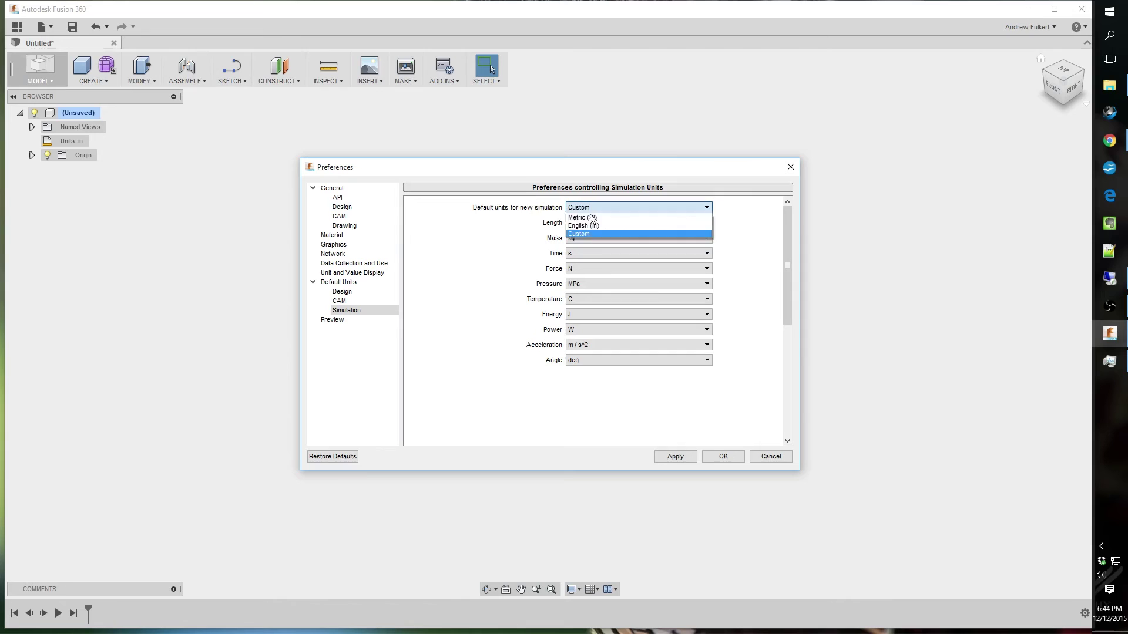
click(623, 234)
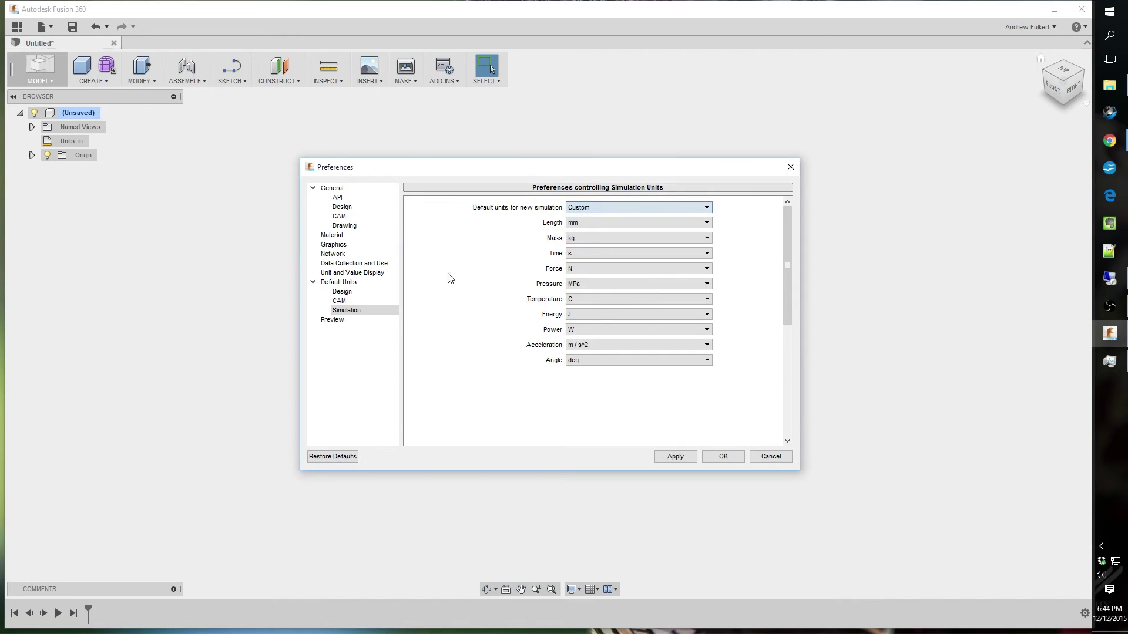
click(596, 207)
click(583, 226)
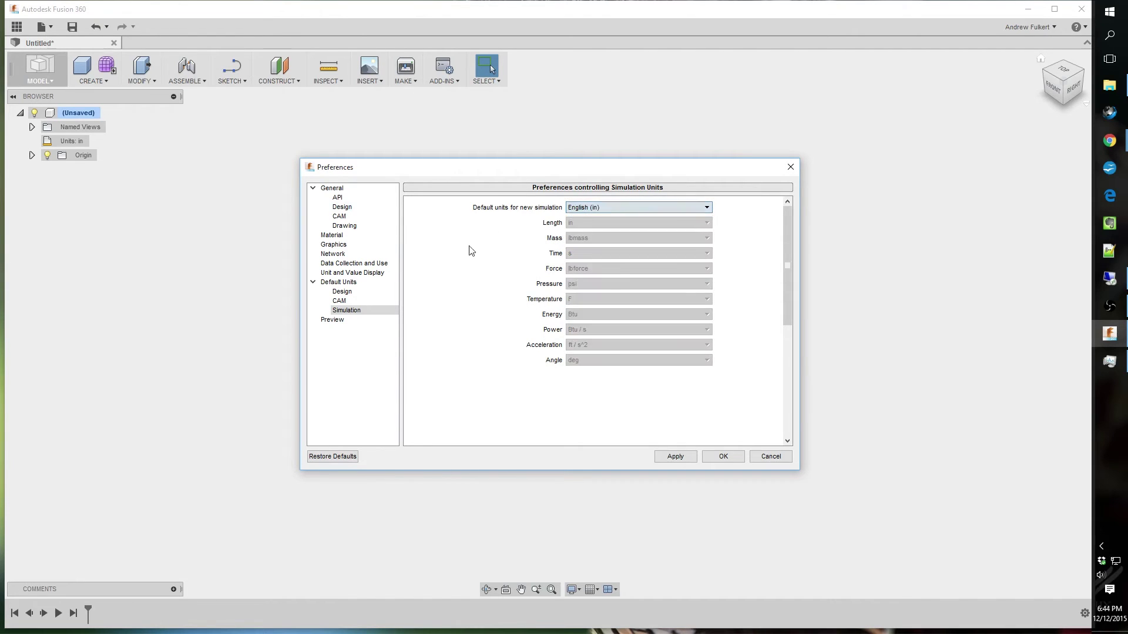
click(581, 208)
click(581, 233)
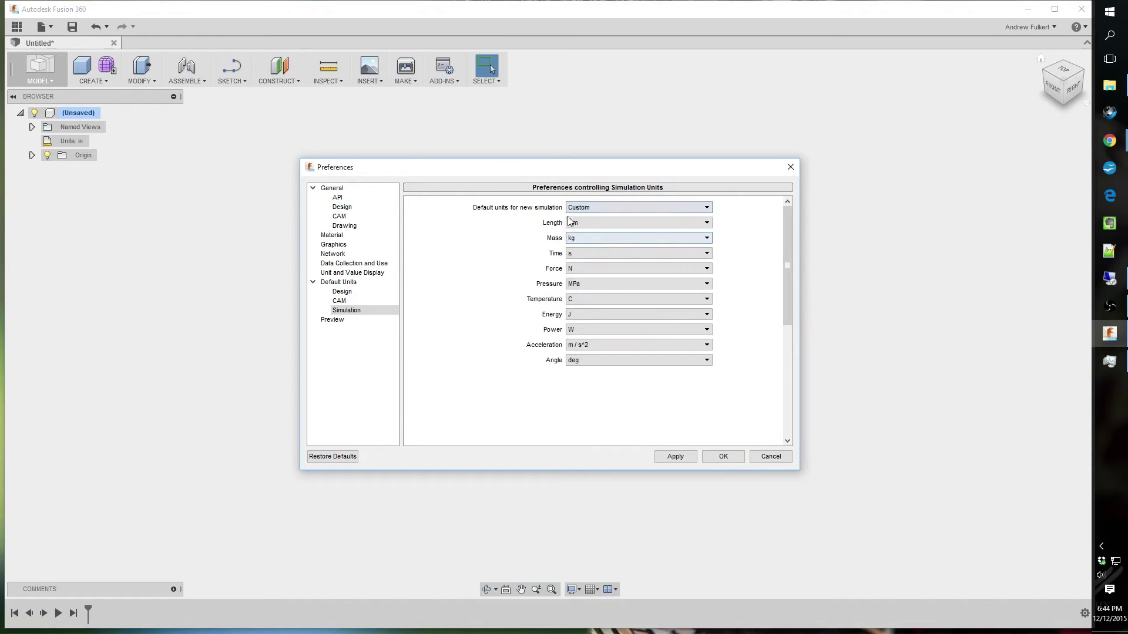
- Set custom simulation units: Length in, Mass lbmass, Time s, Temperature C, Pressure psi, Force lbforce
click(576, 222)
click(573, 266)
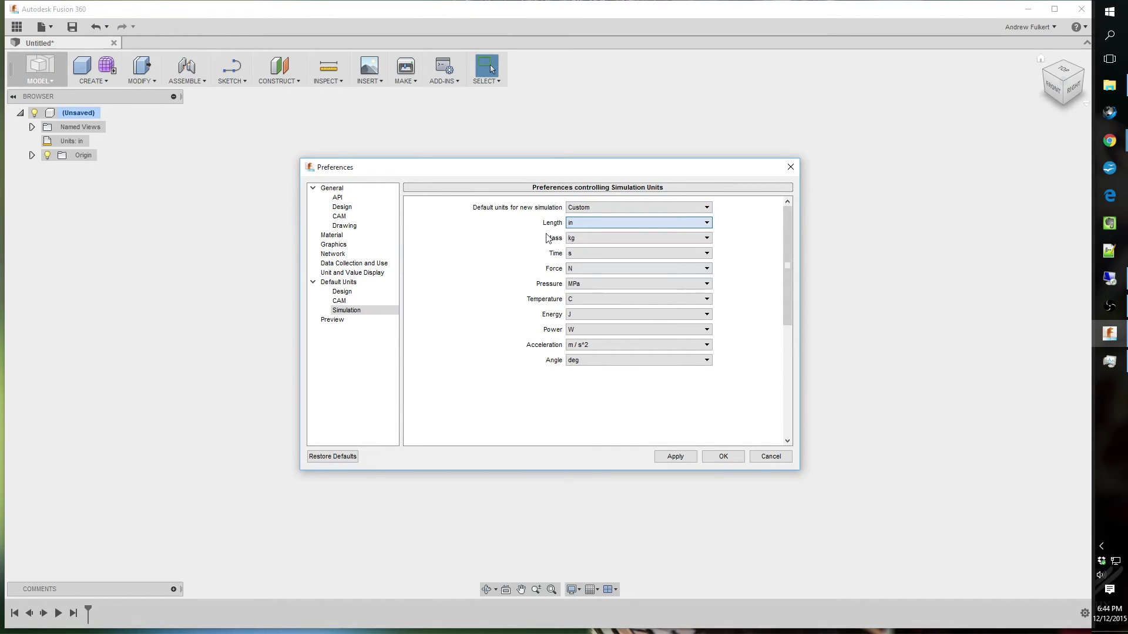
click(590, 238)
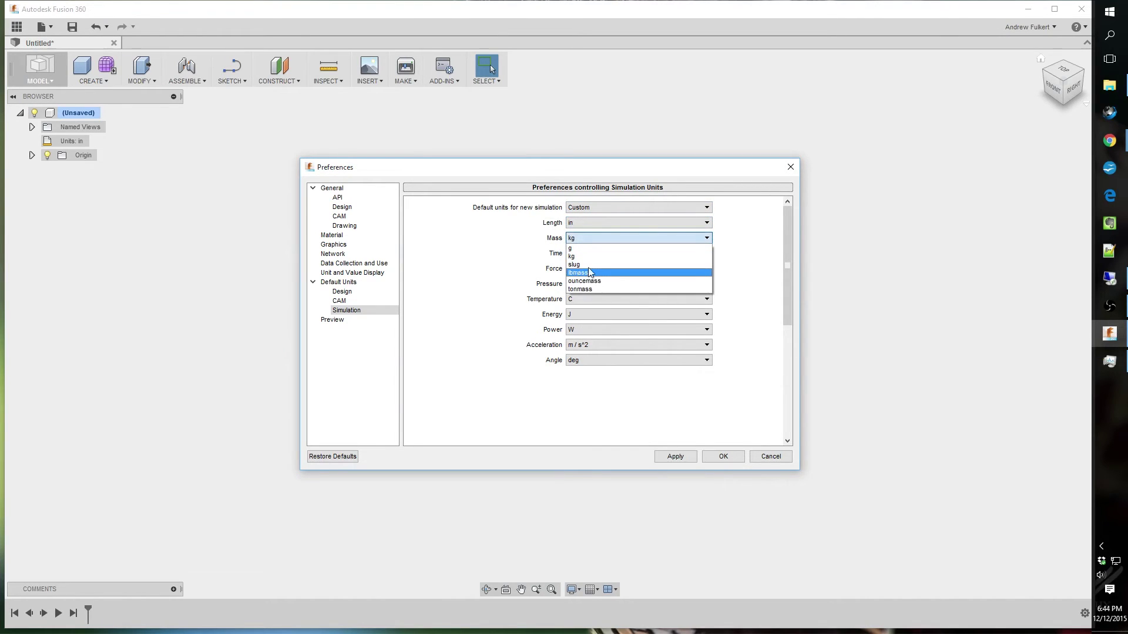
click(590, 273)
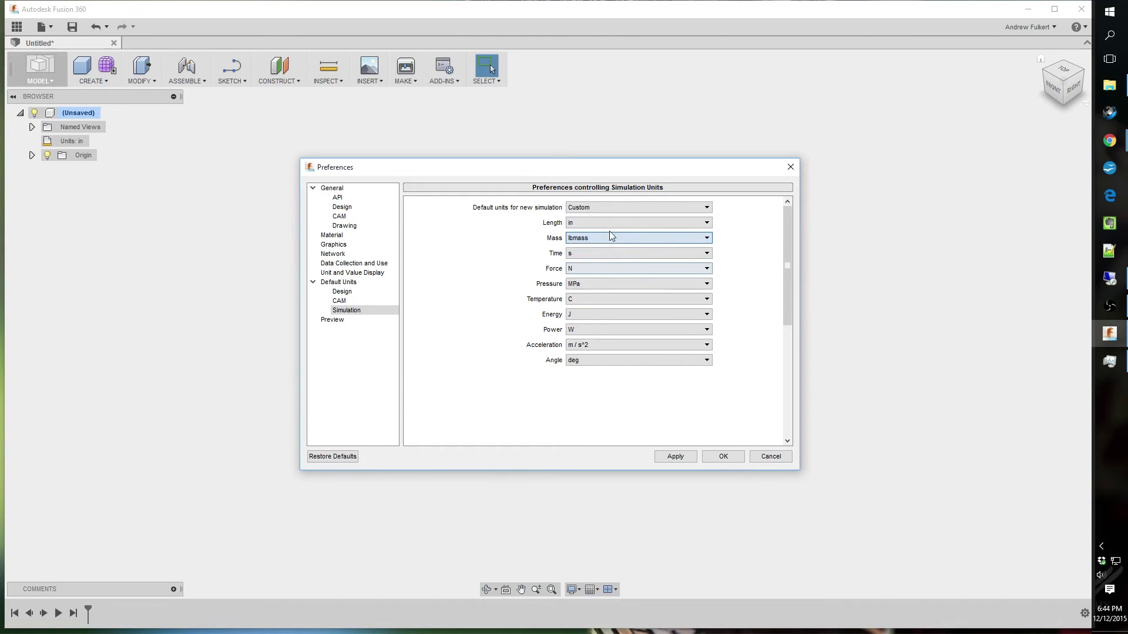
click(597, 253)
click(596, 258)
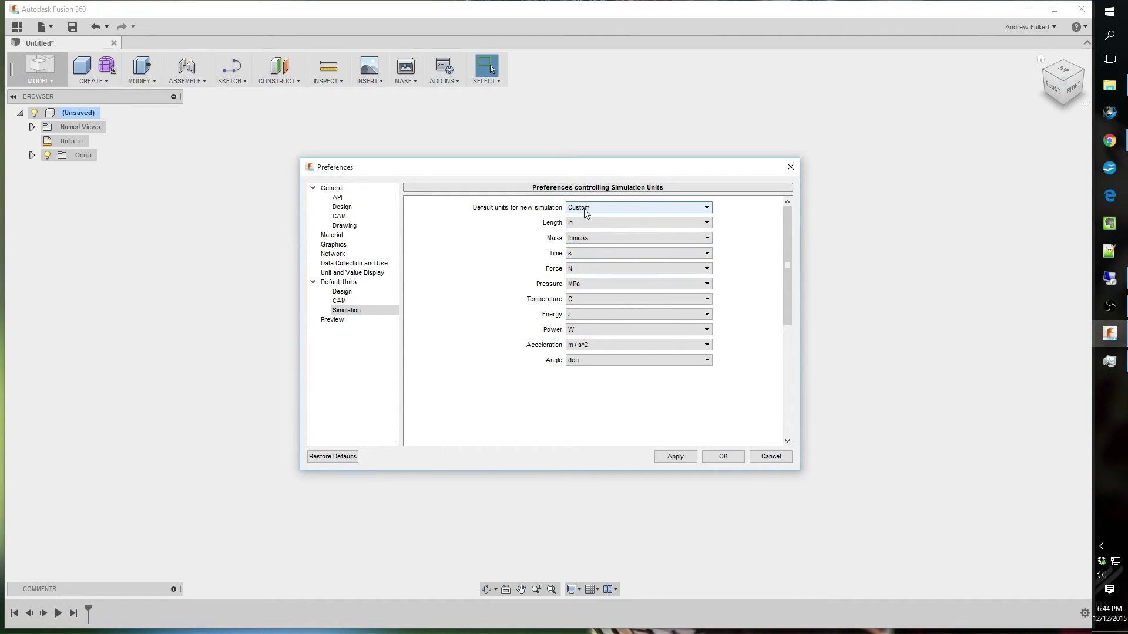
click(601, 299)
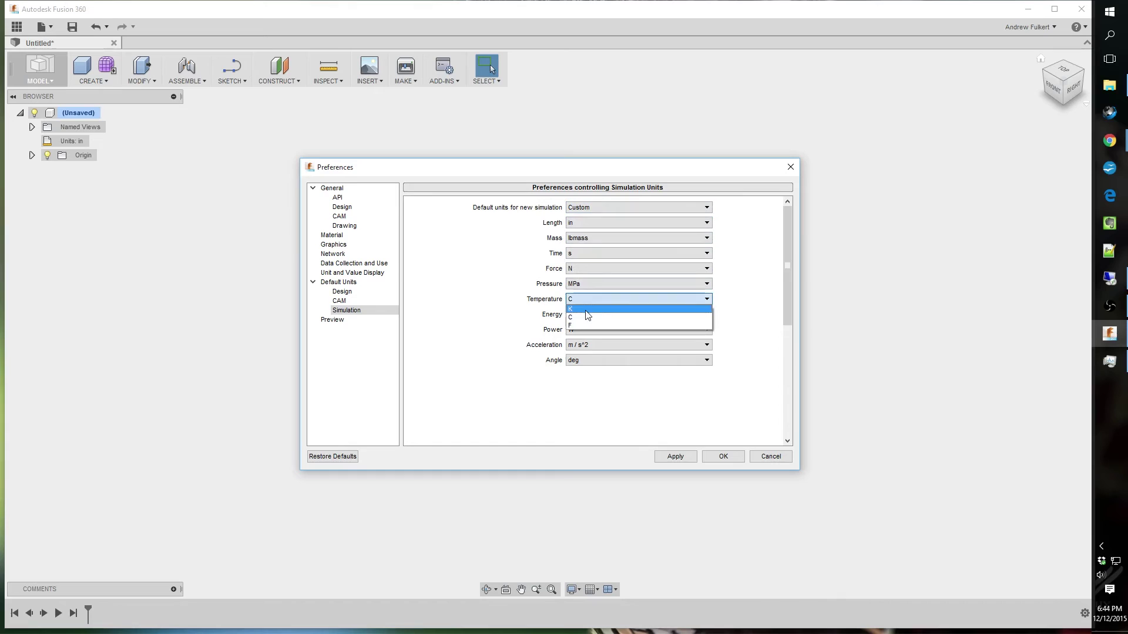
click(580, 317)
click(586, 285)
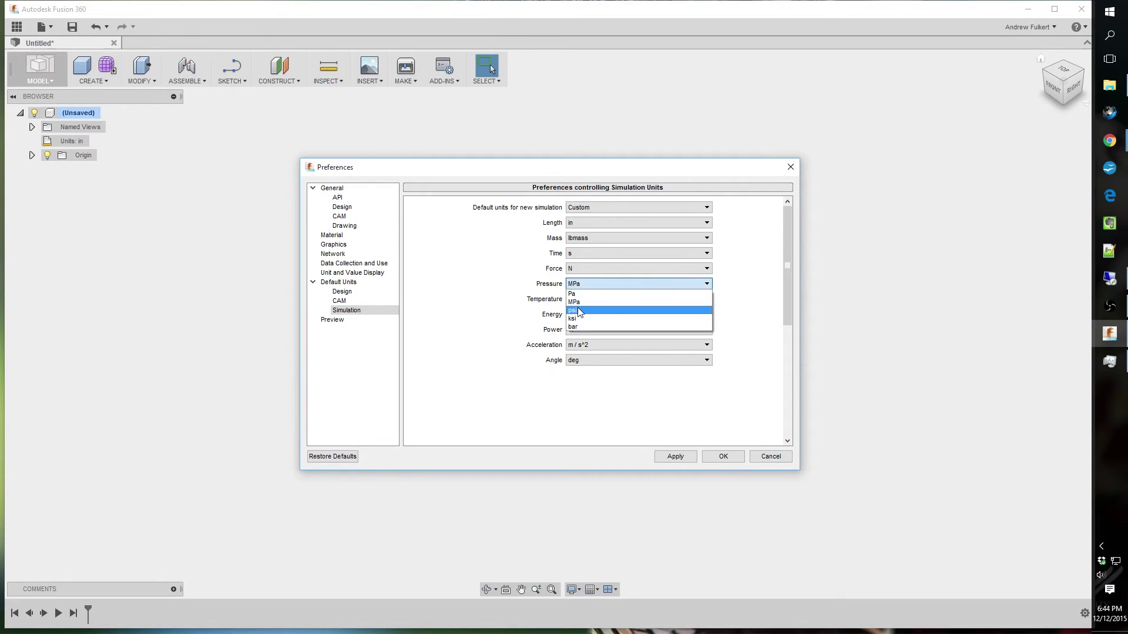
click(577, 309)
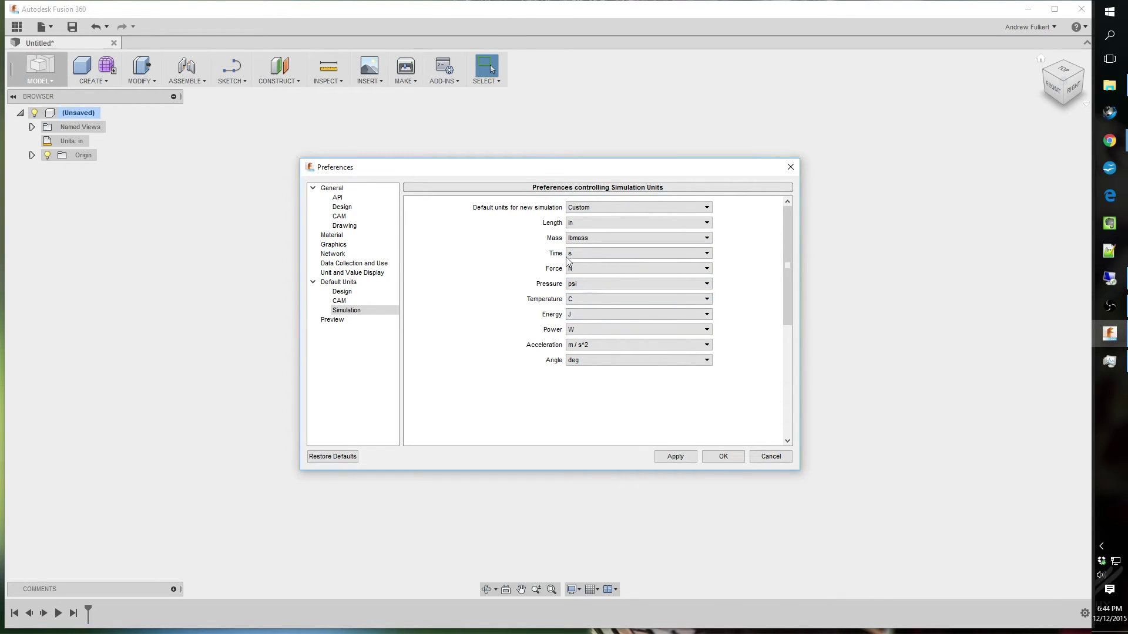
click(582, 268)
click(581, 295)
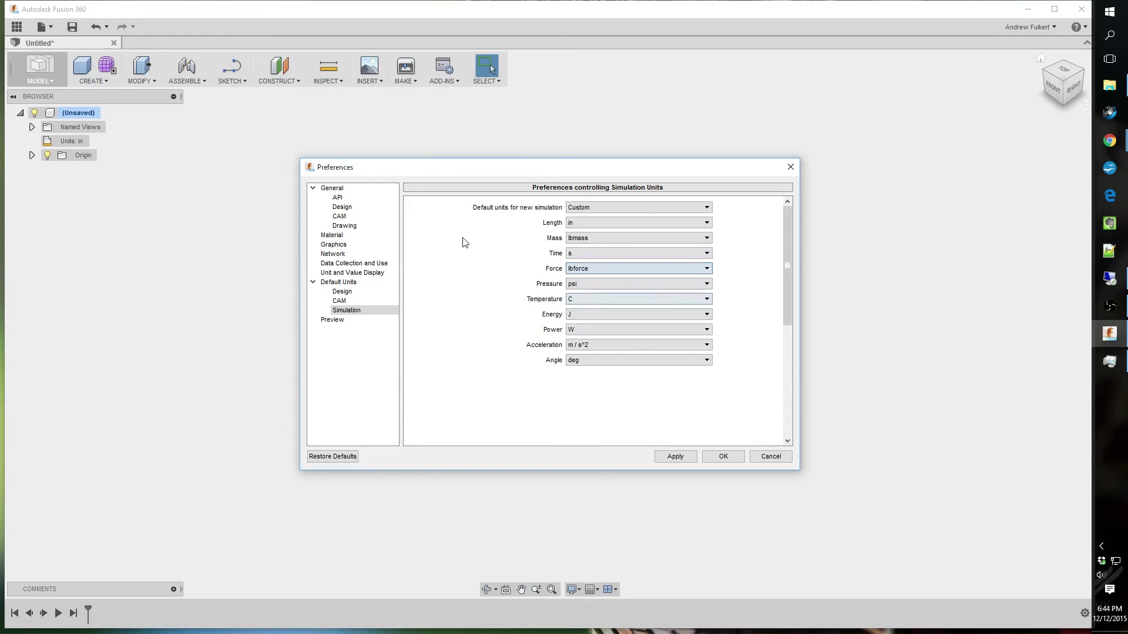
- Set Temperature C, Energy Btu, Power J / s, Acceleration ft / s^2 and Angle deg
click(577, 301)
click(577, 304)
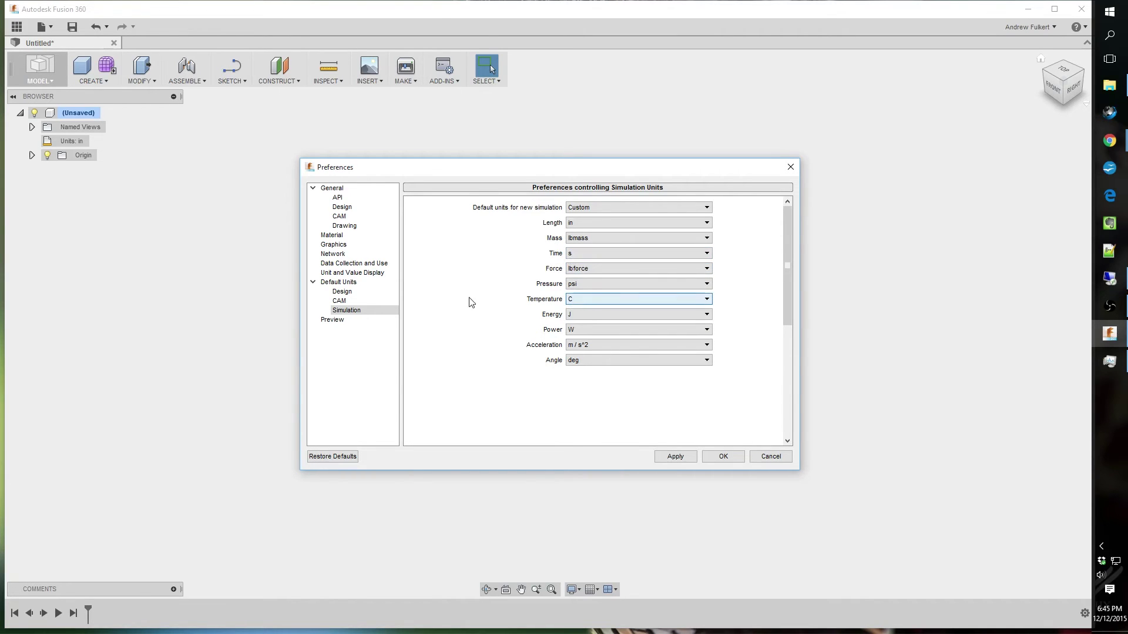
click(583, 314)
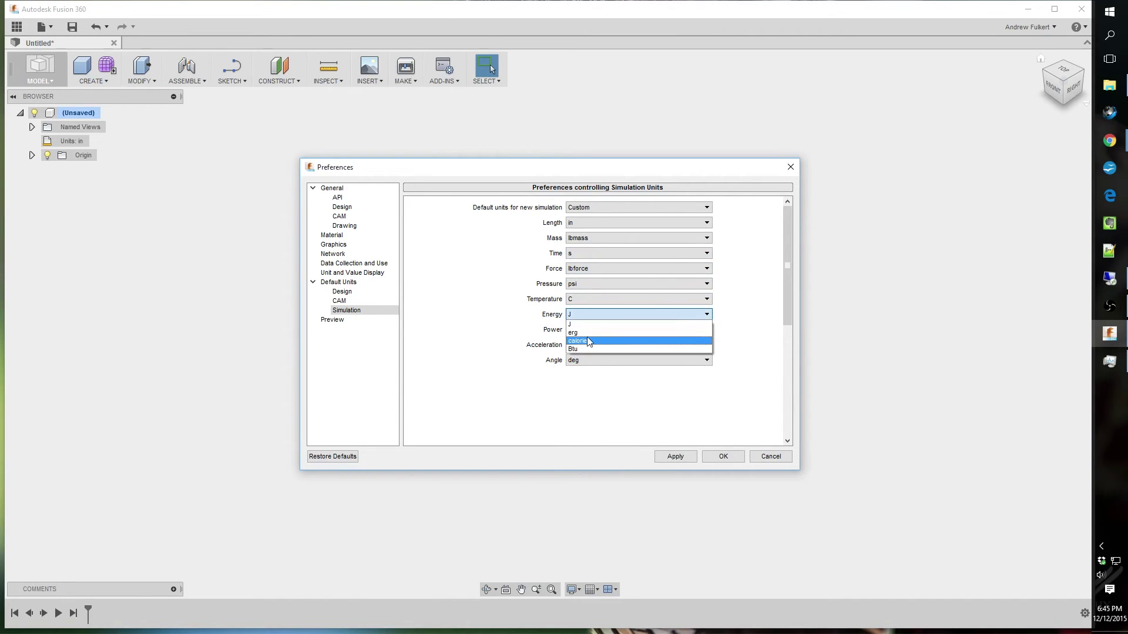
click(581, 348)
click(583, 330)
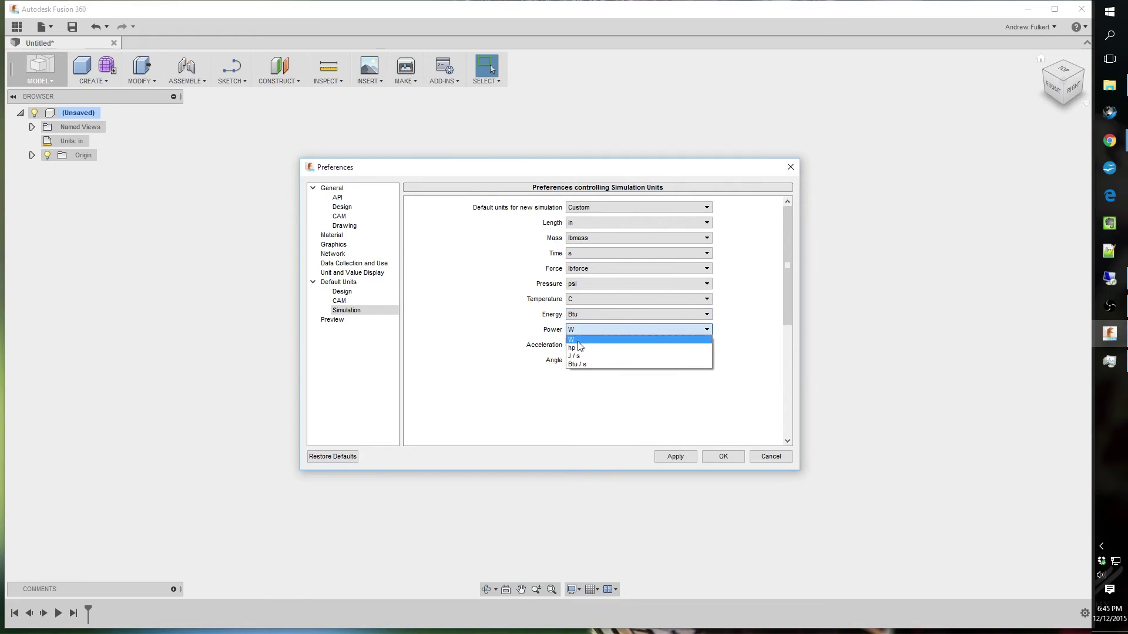
click(579, 356)
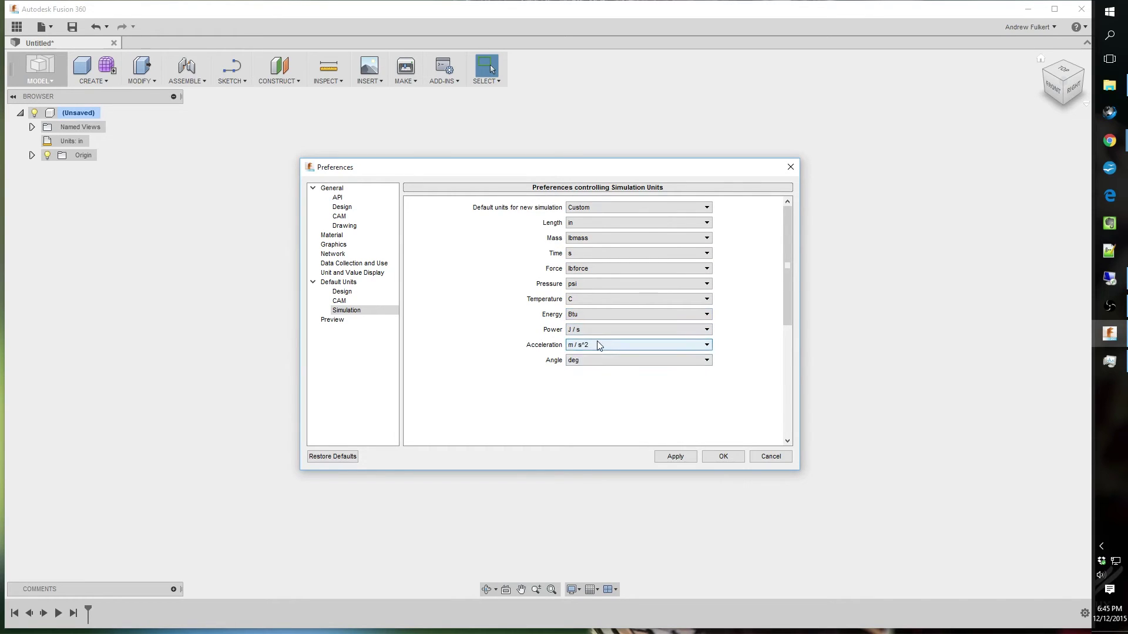
click(599, 345)
click(584, 364)
click(584, 365)
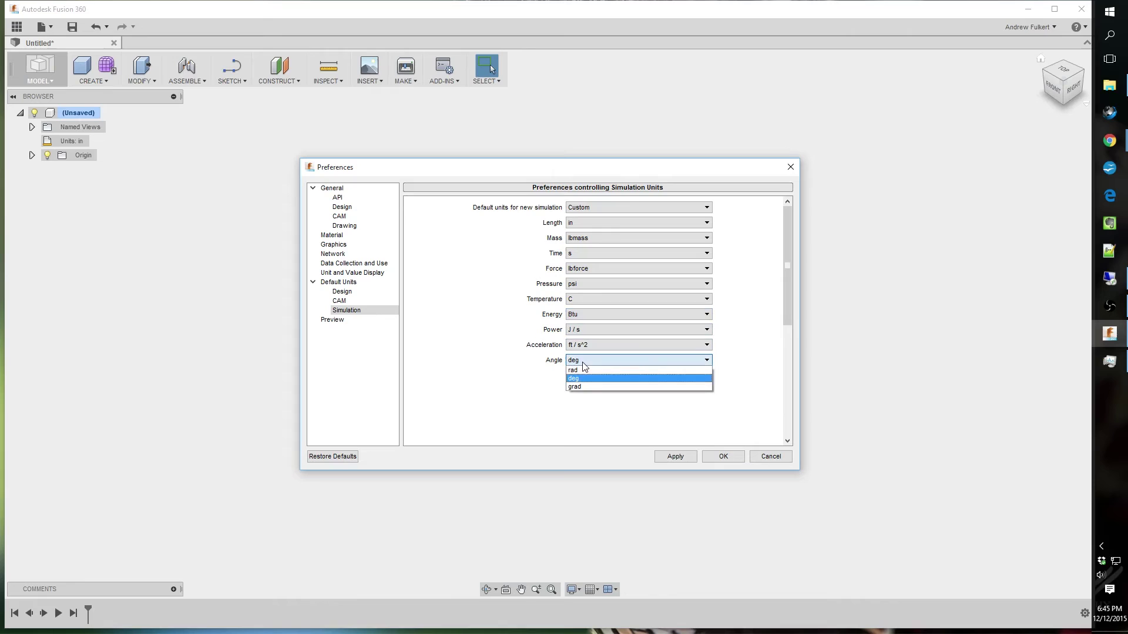
click(582, 385)
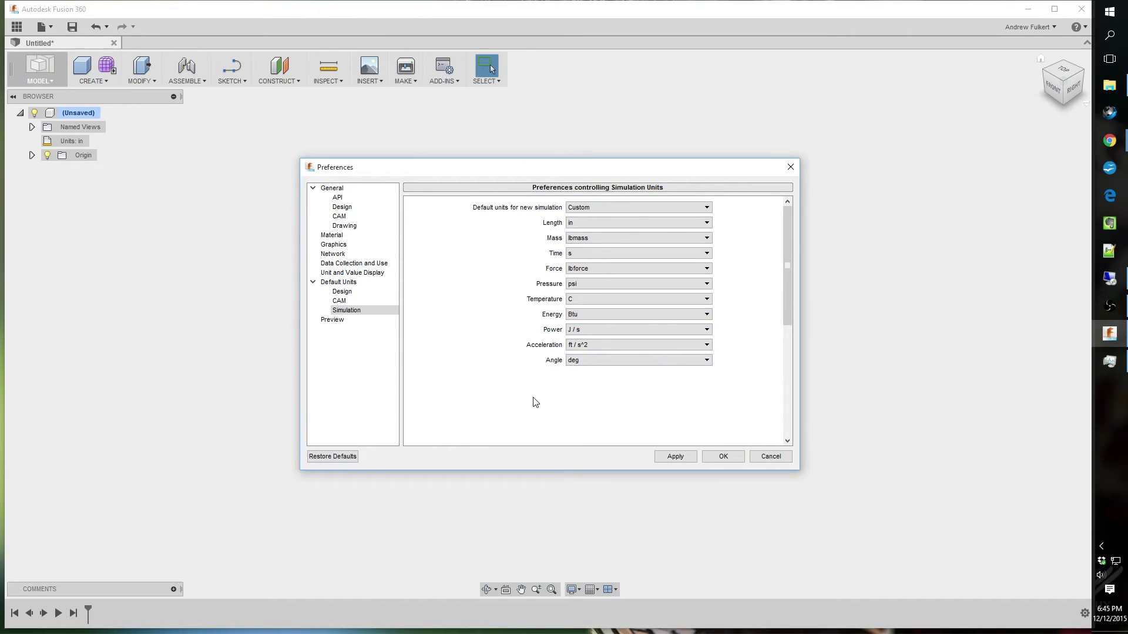
- Change the custom simulation Power unit to hp
click(589, 329)
- Keep Mass at lbmass and compare English (in) with Custom default simulation units
click(581, 242)
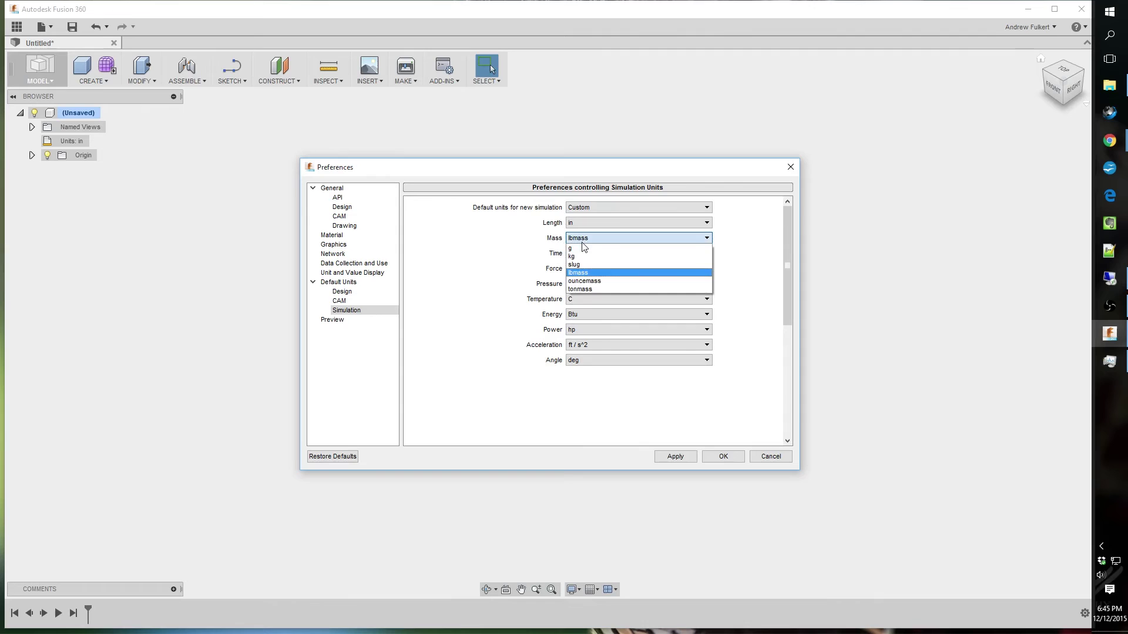
click(581, 273)
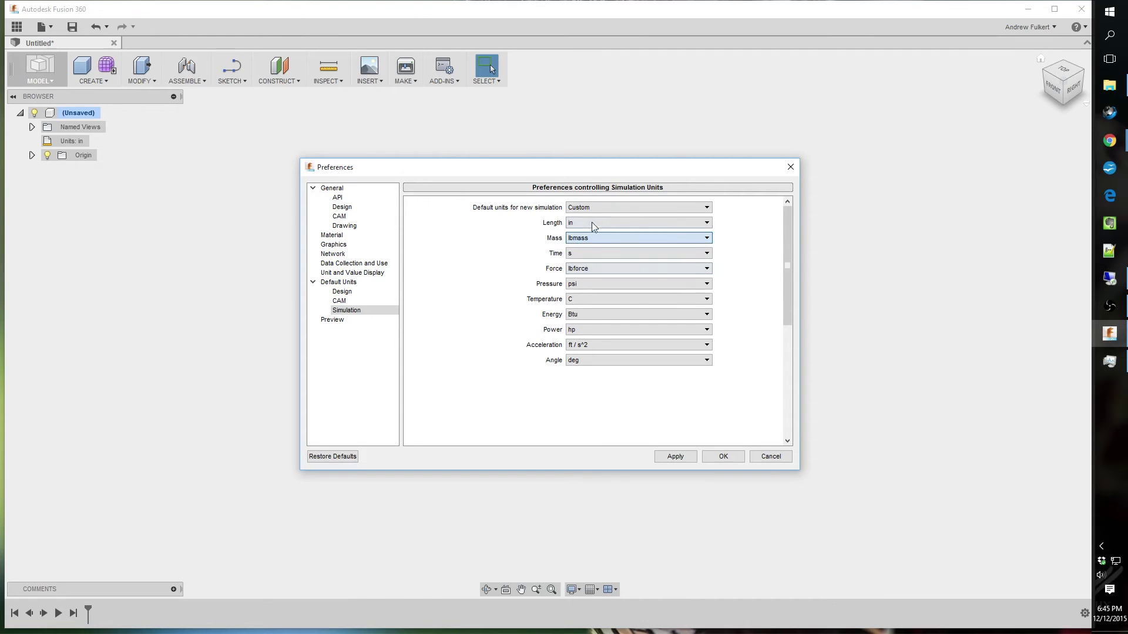
click(600, 209)
click(584, 225)
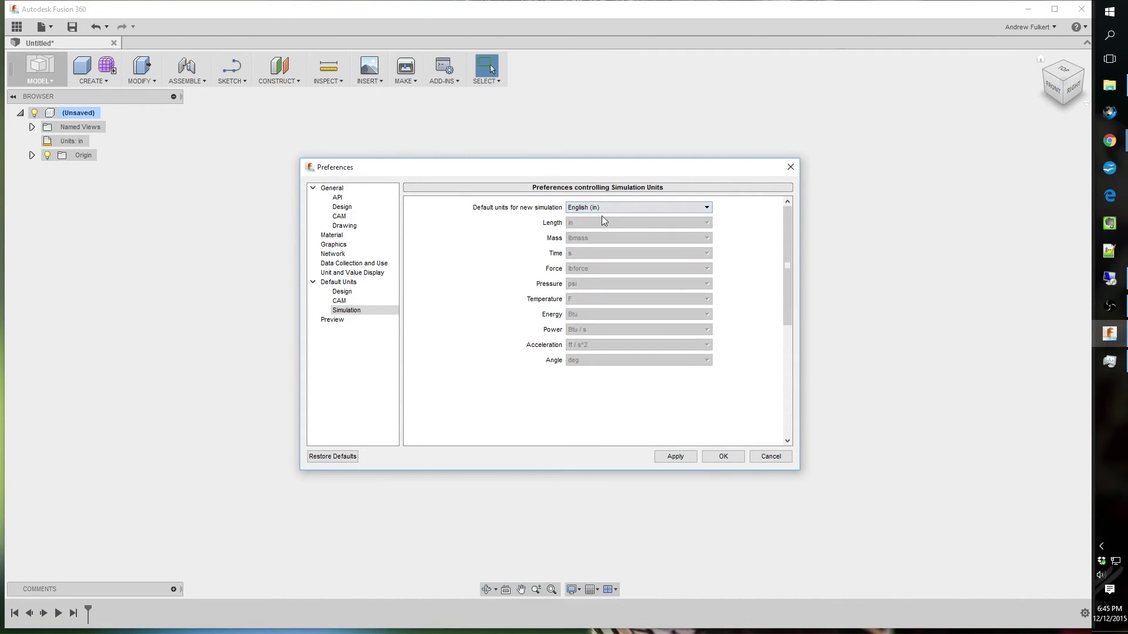
click(606, 210)
click(608, 234)
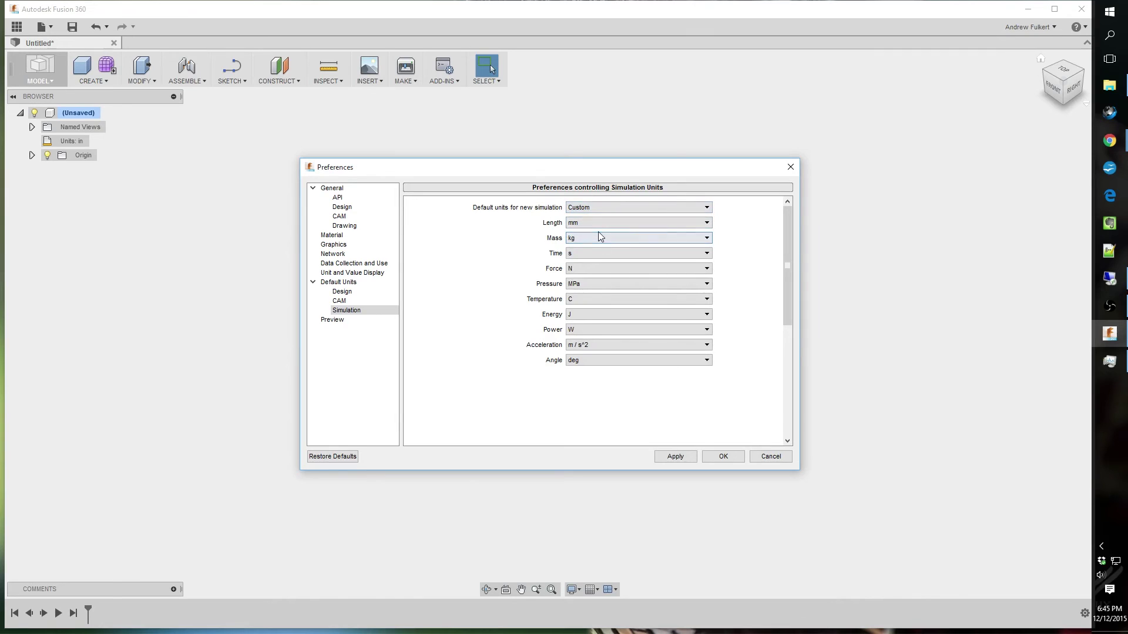
- Settle on English (in) as the default unit system for new simulations
click(582, 207)
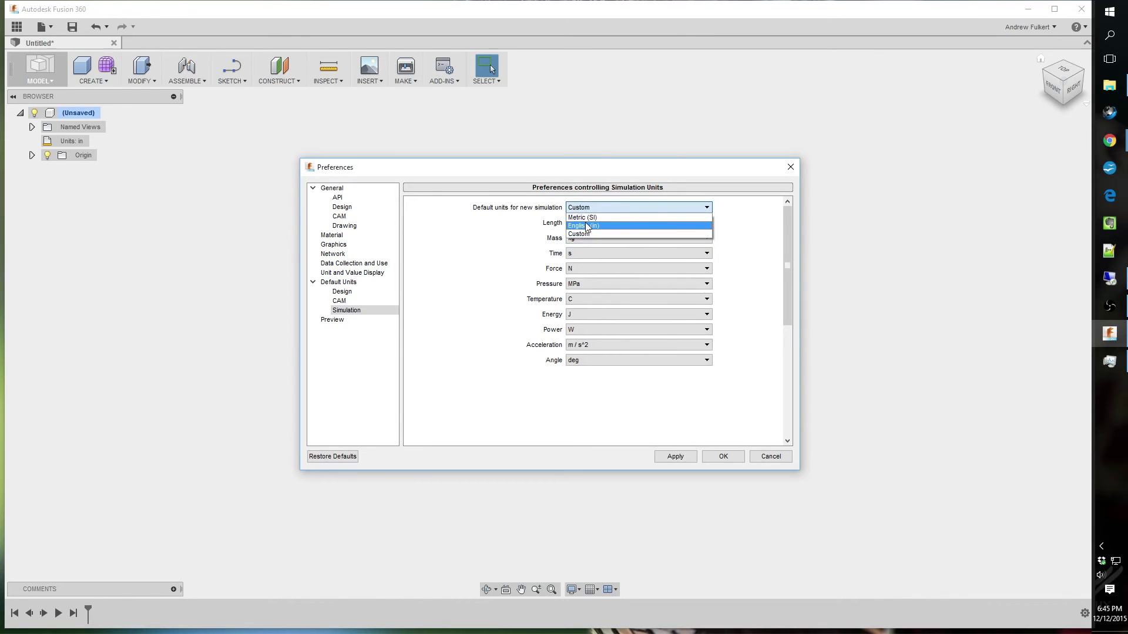
click(586, 225)
click(587, 209)
click(576, 227)
click(579, 208)
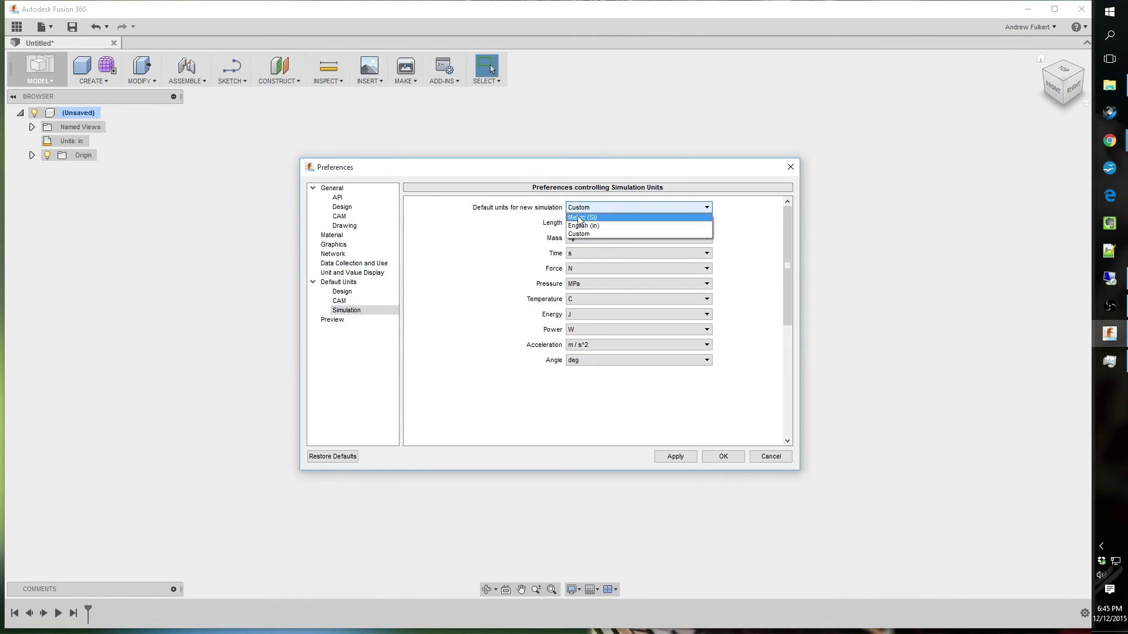
click(572, 225)
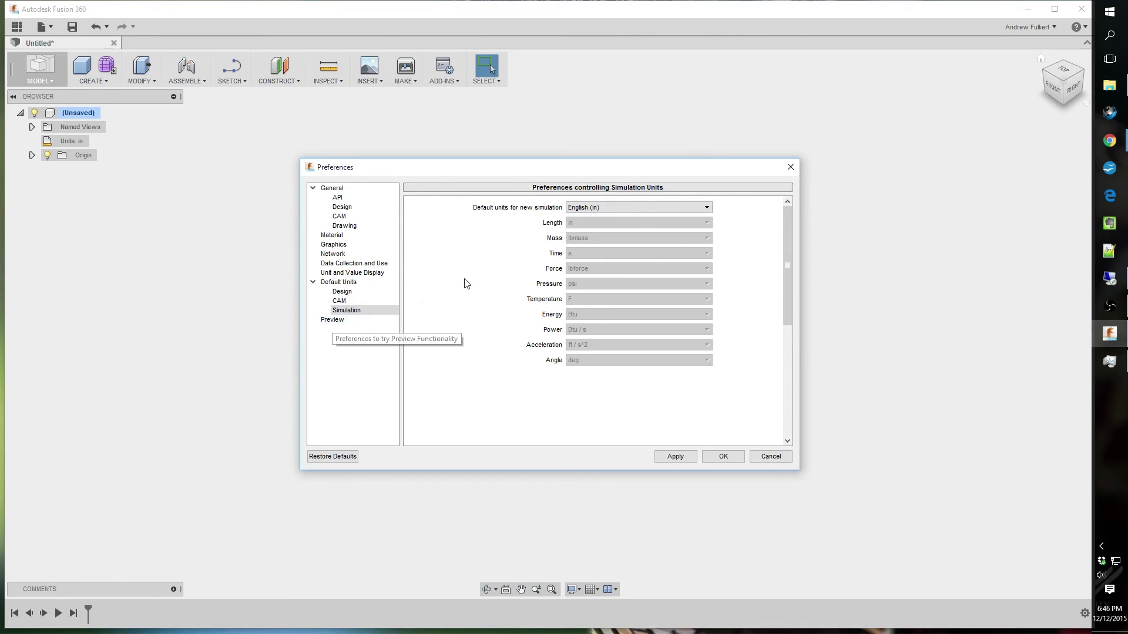
click(594, 208)
click(594, 210)
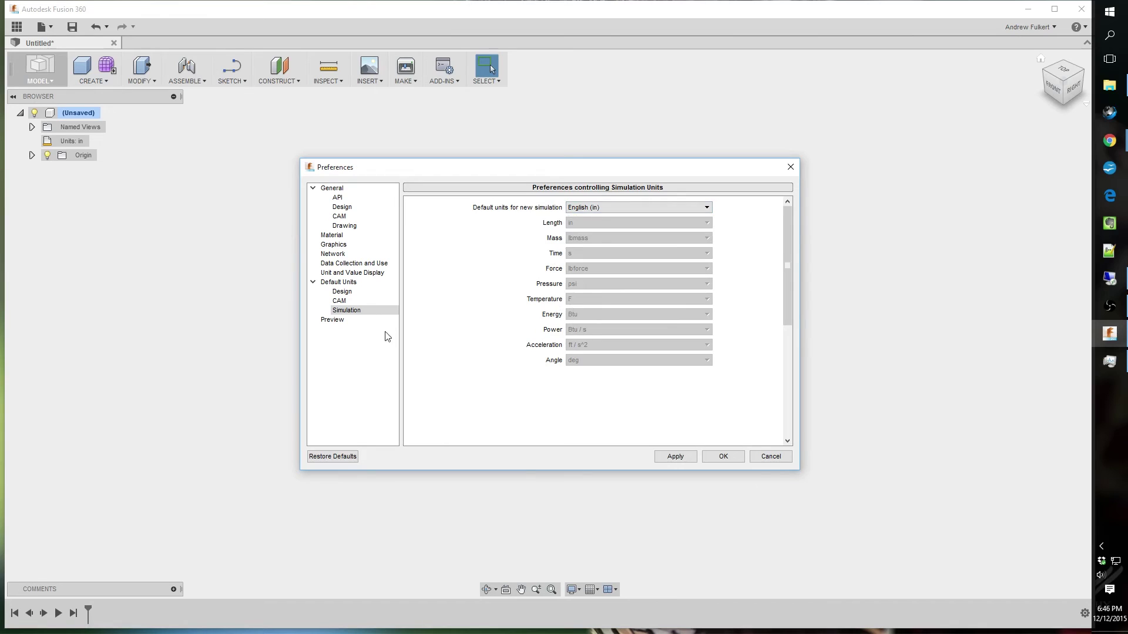
- Enable the Preview feature that colours sketch geometry by constraint status
click(351, 321)
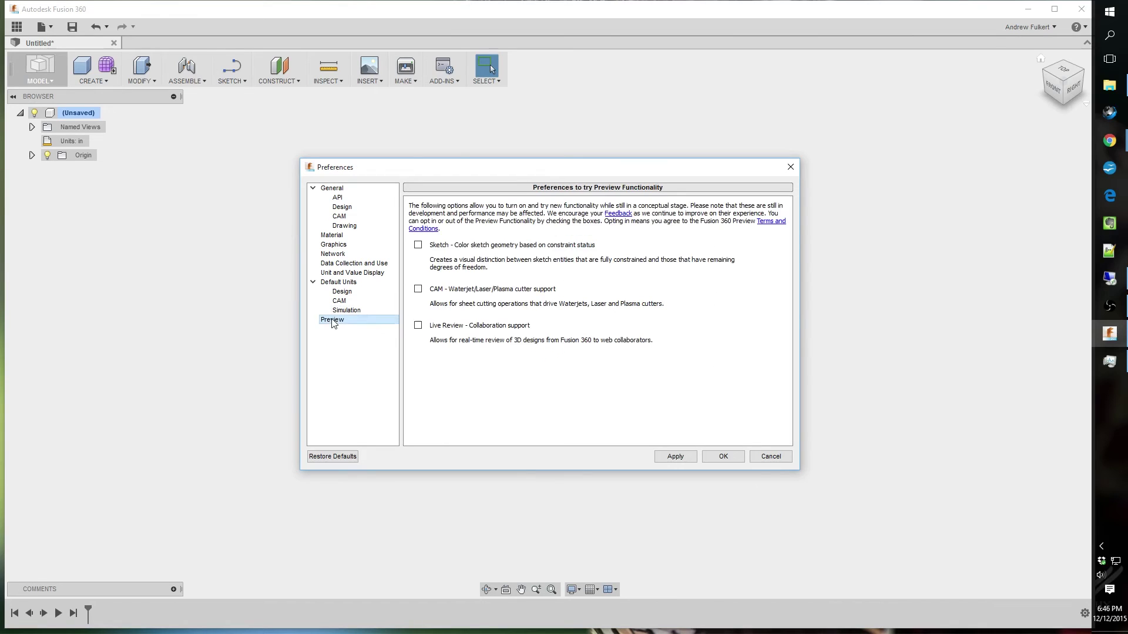
click(418, 245)
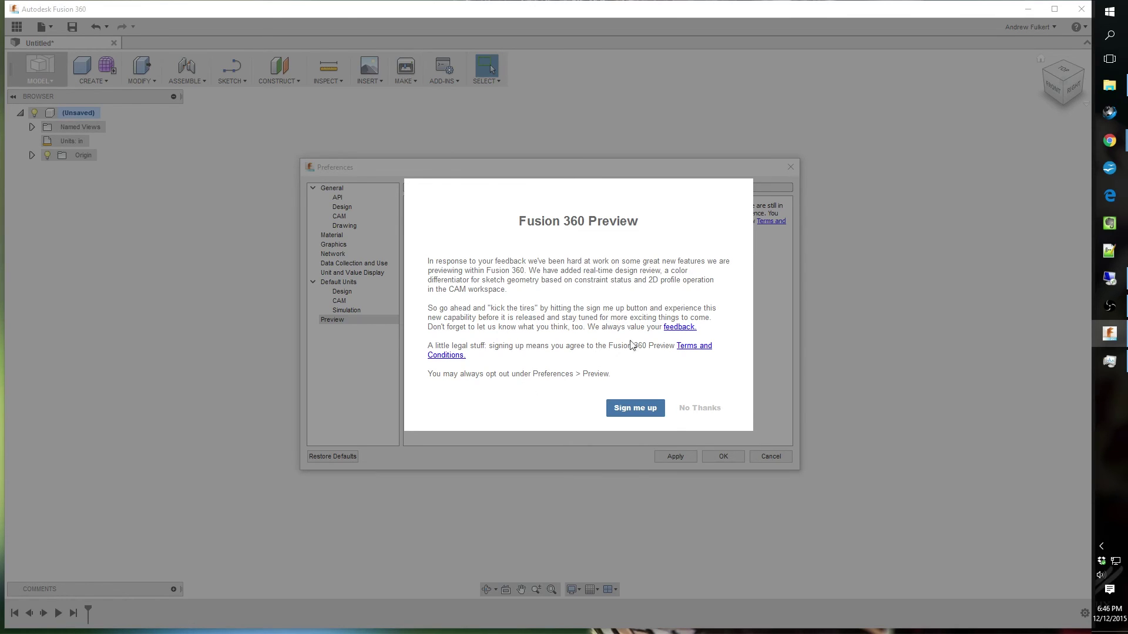
click(707, 412)
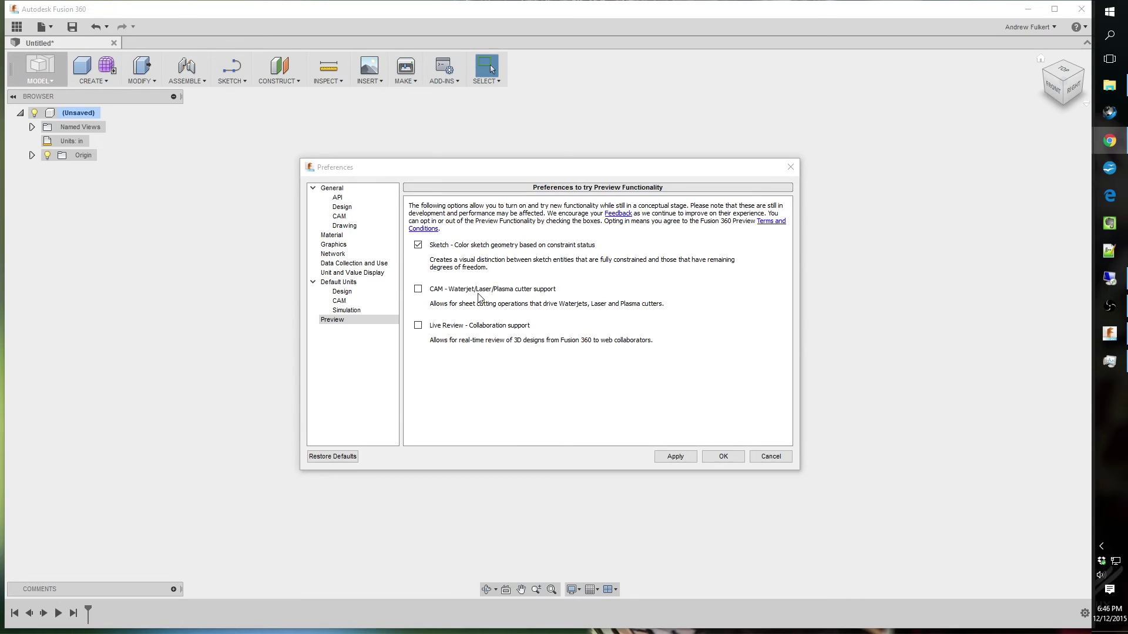
- Enable Waterjet/Laser/Plasma cutter CAM support, then apply and close Preferences
click(418, 289)
click(705, 413)
click(669, 458)
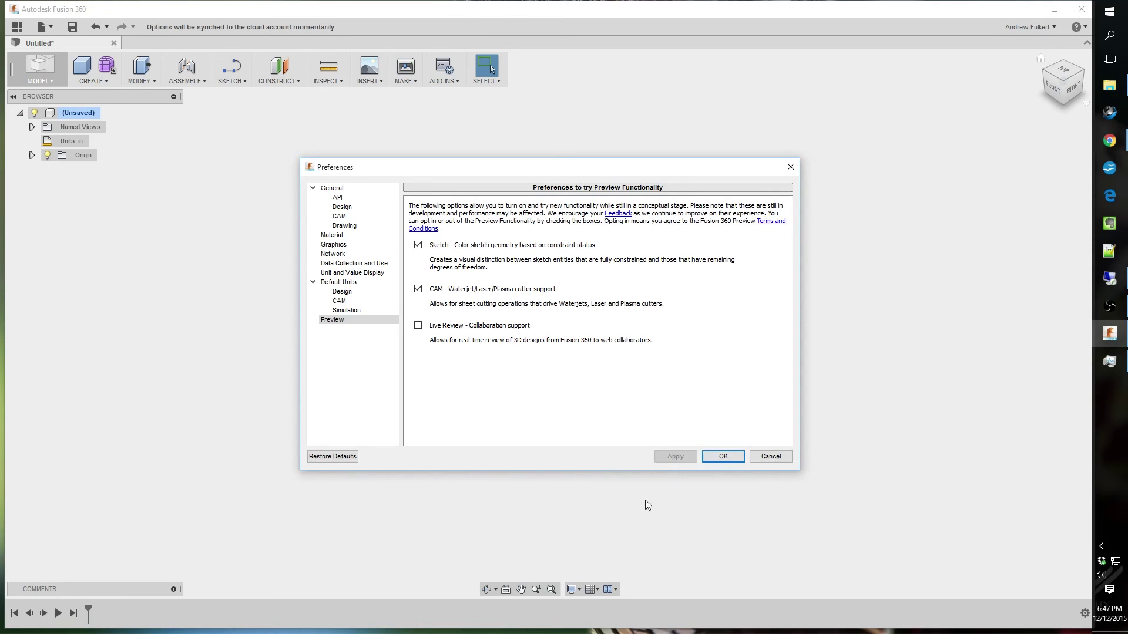
click(720, 458)
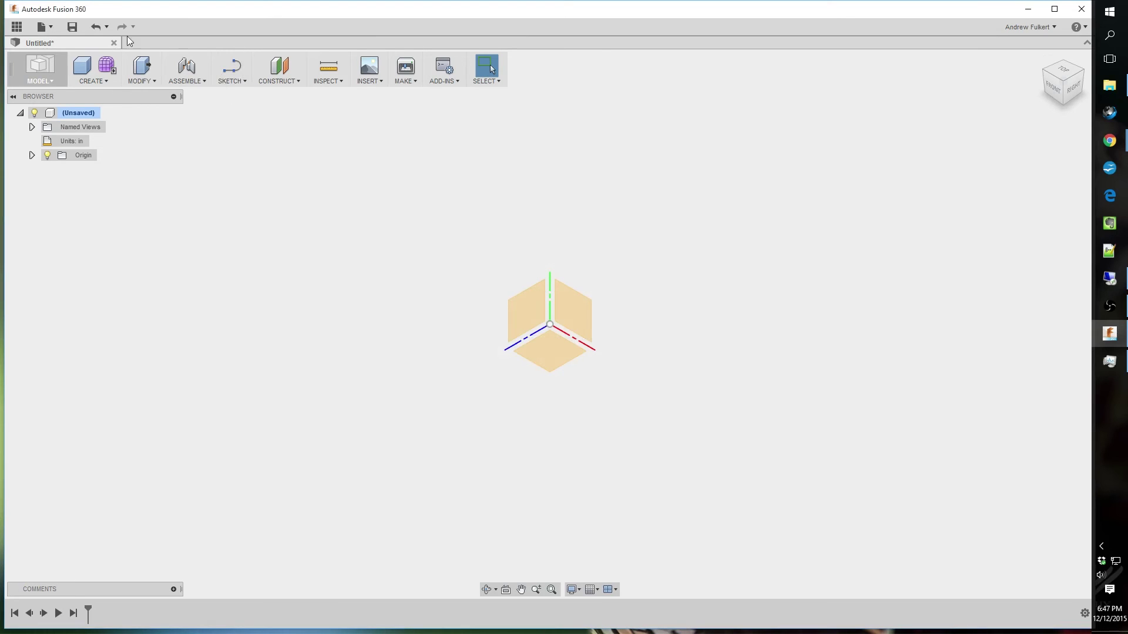
- Create Sketch4 on an origin plane with Sketch Grid turned off, then stop the sketch
click(241, 80)
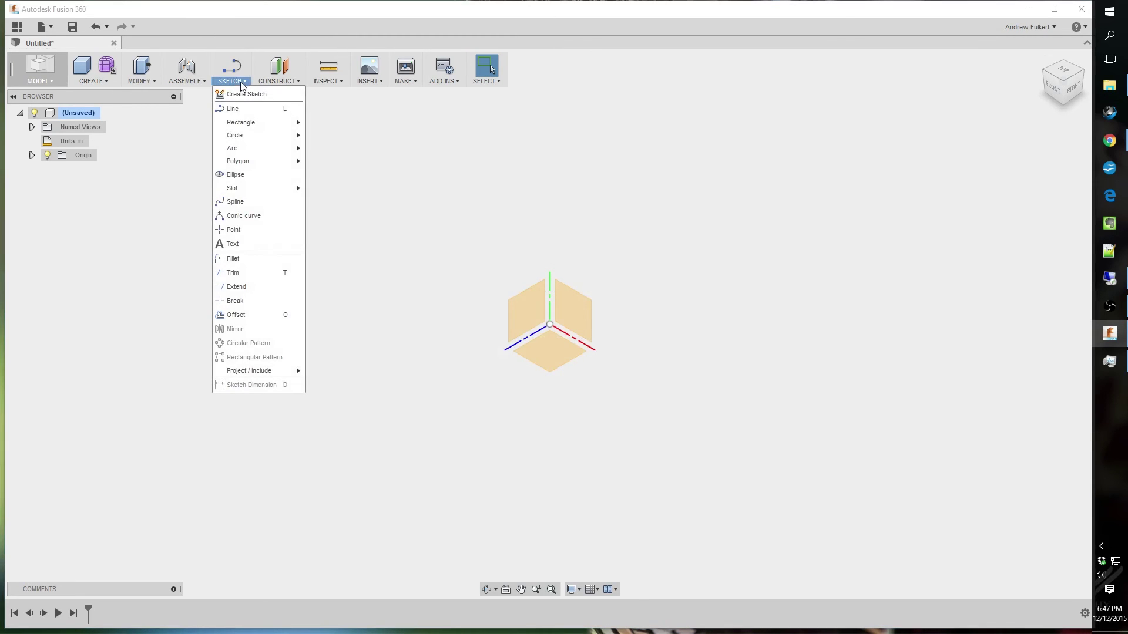
click(237, 81)
click(232, 80)
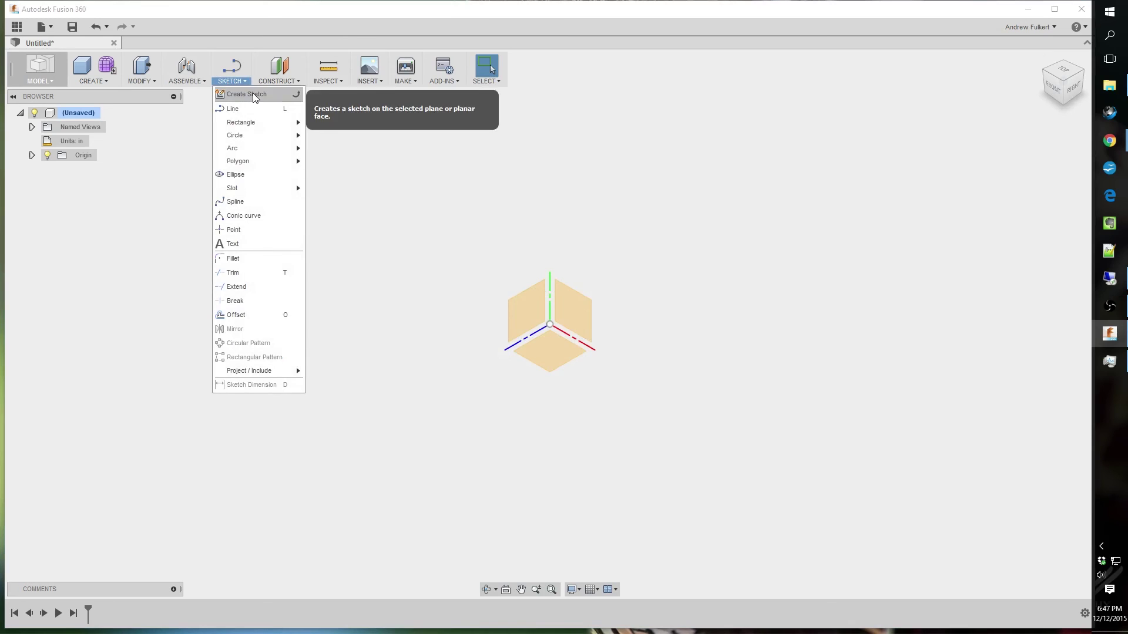
click(253, 93)
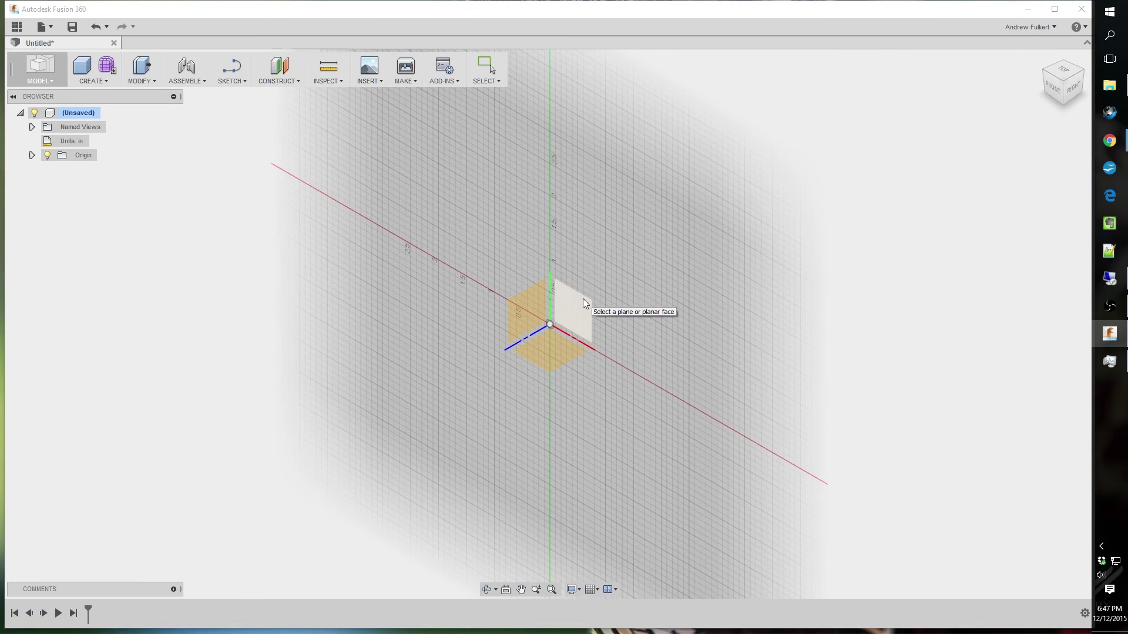
click(582, 302)
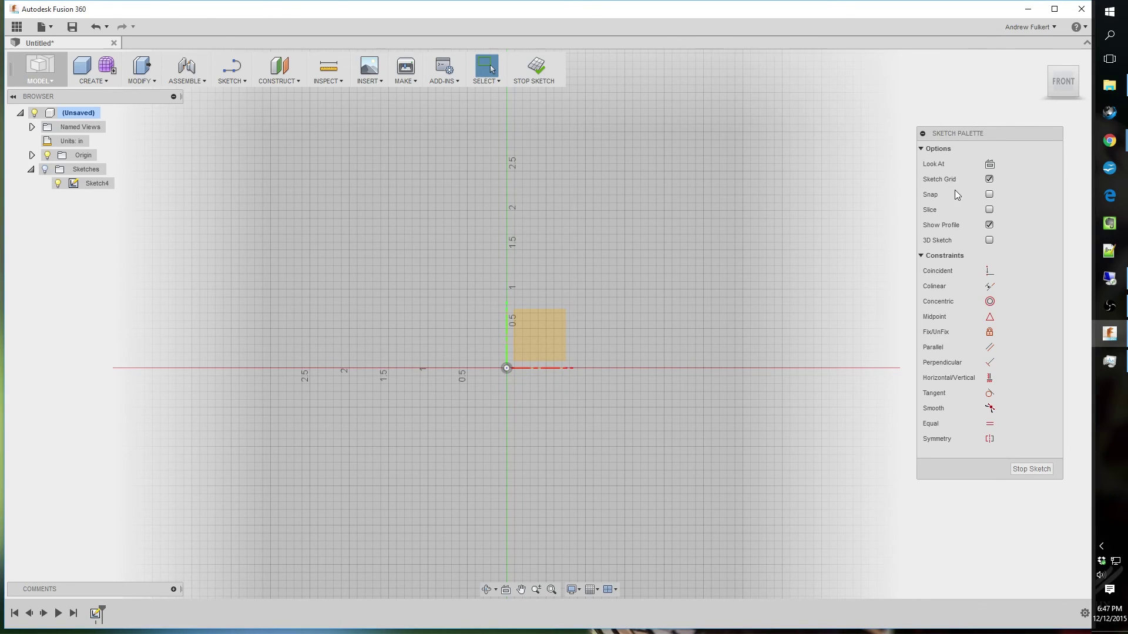
click(989, 179)
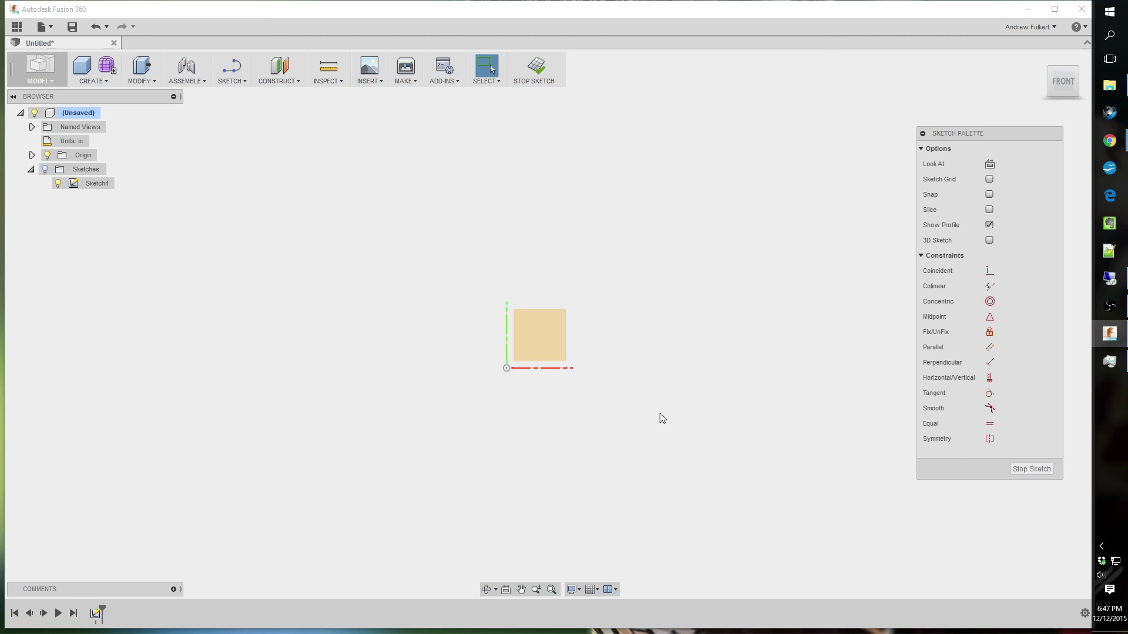
click(1038, 469)
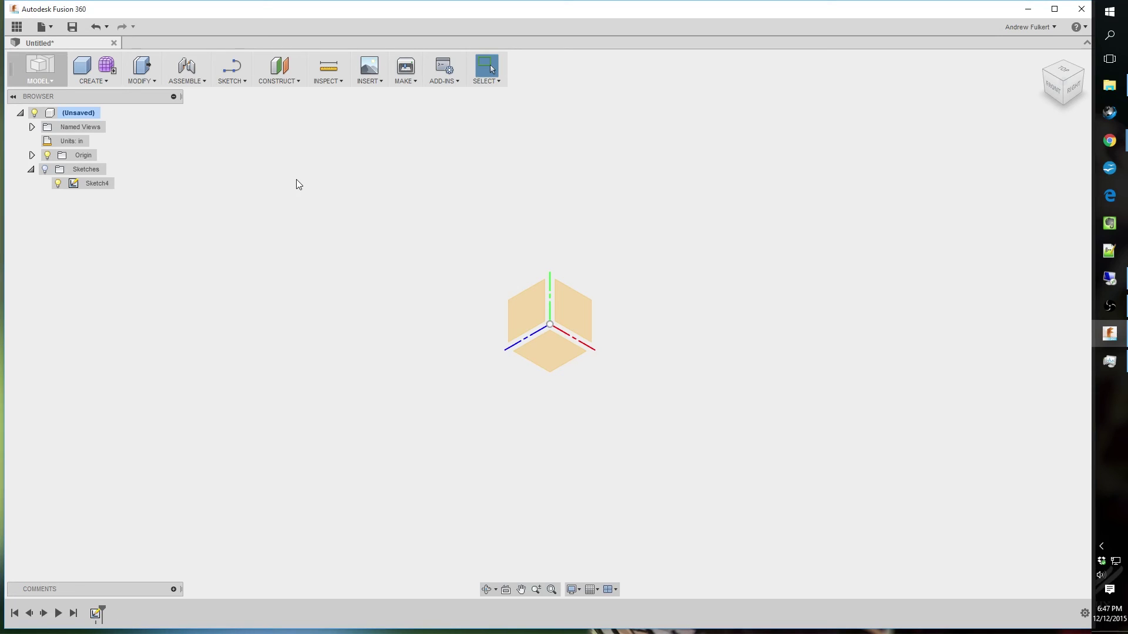
- Pin Rectangle, Circle and Point from the Sketch menu to the toolbar
click(143, 80)
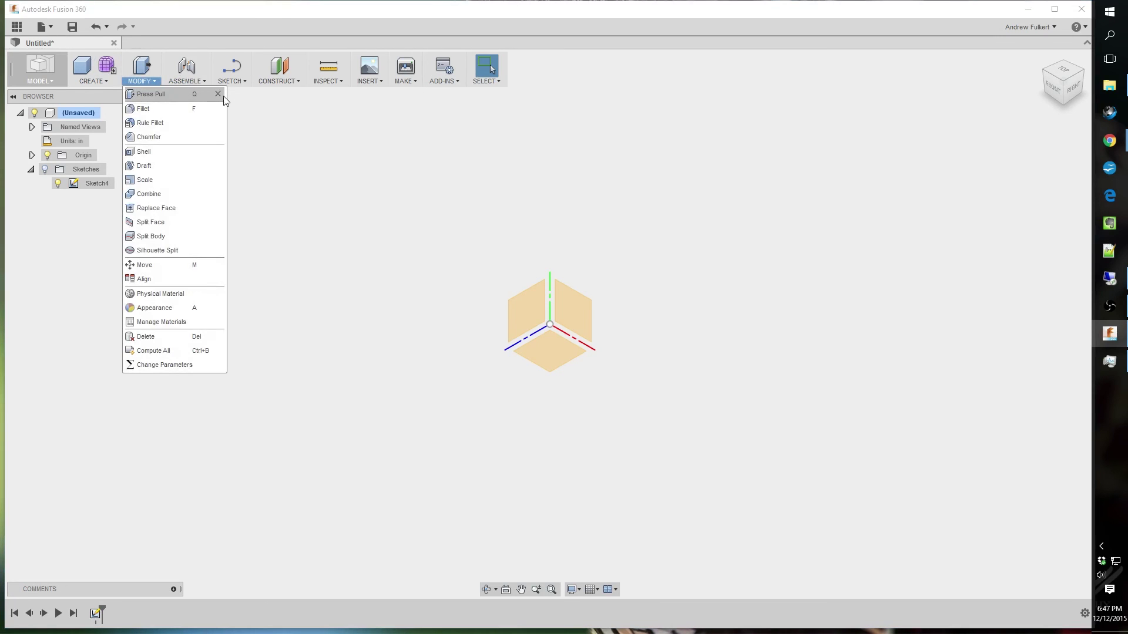
click(187, 81)
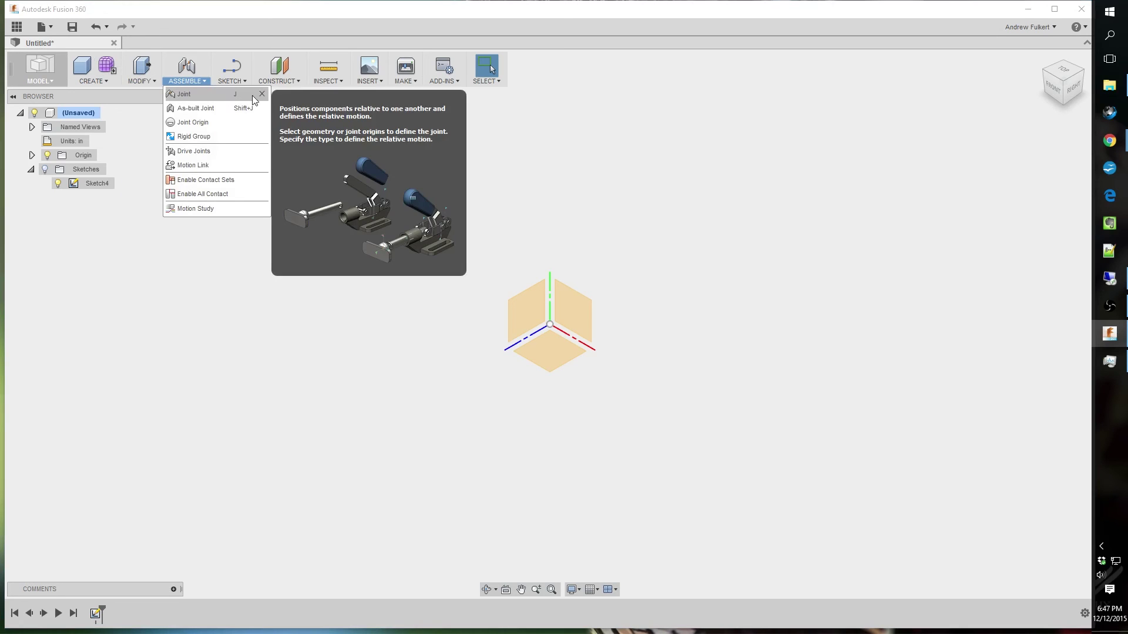
click(231, 81)
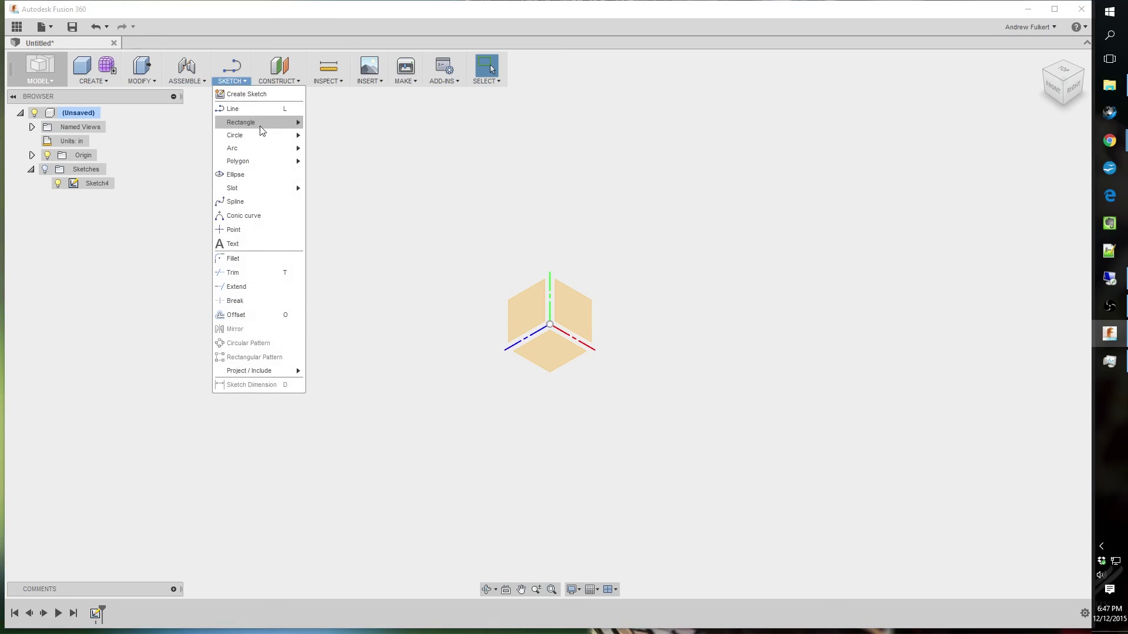
mouse_move(258, 123)
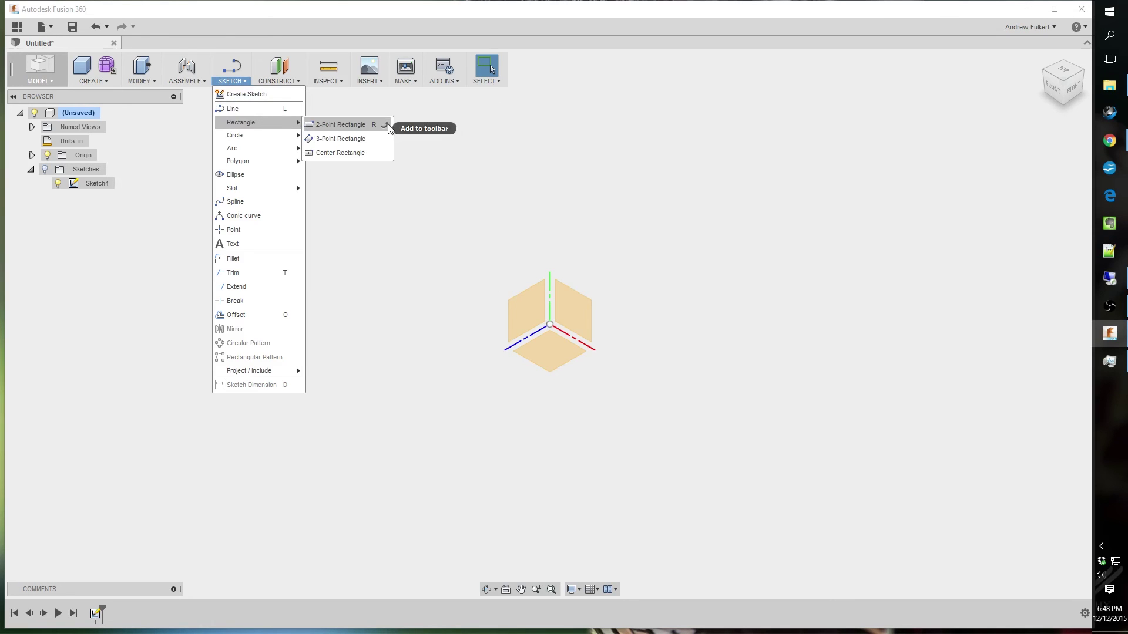
click(375, 122)
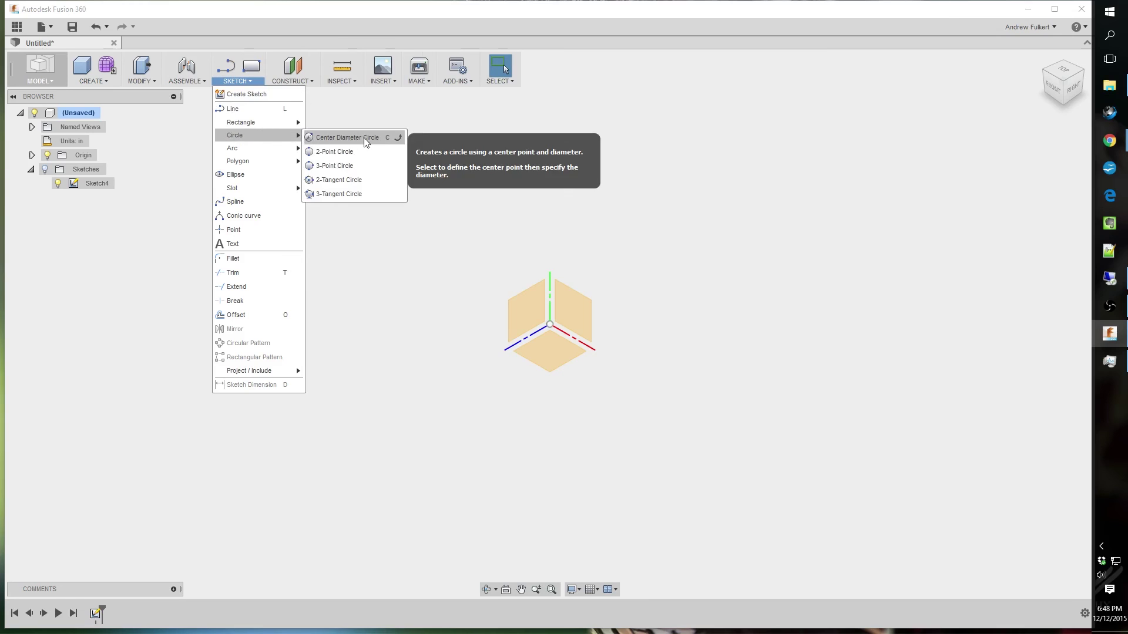
click(399, 141)
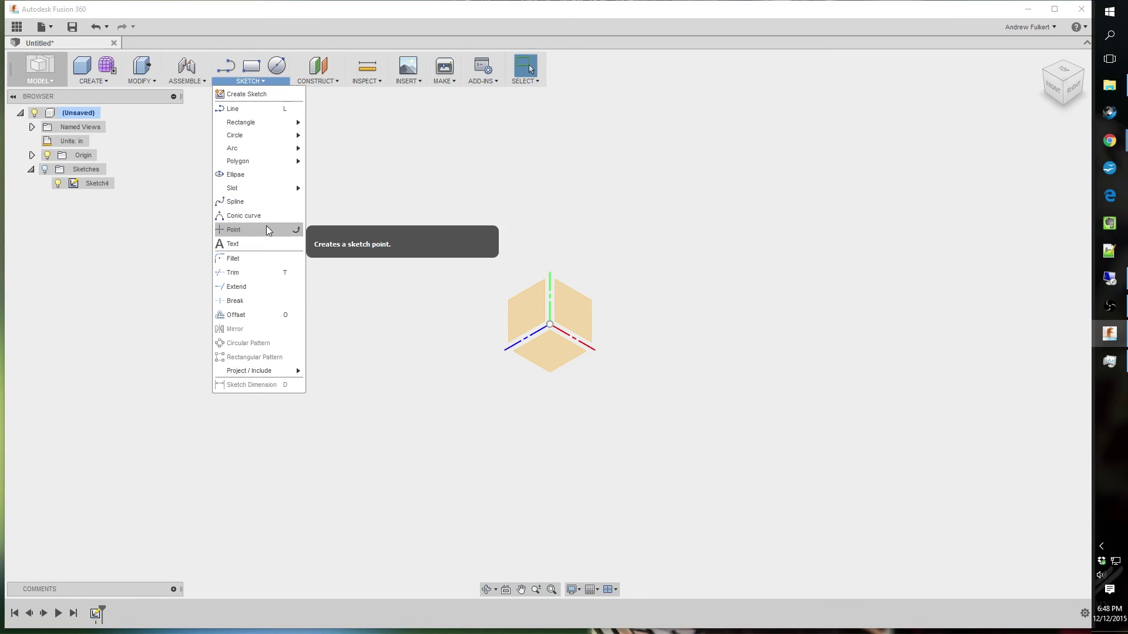
click(298, 230)
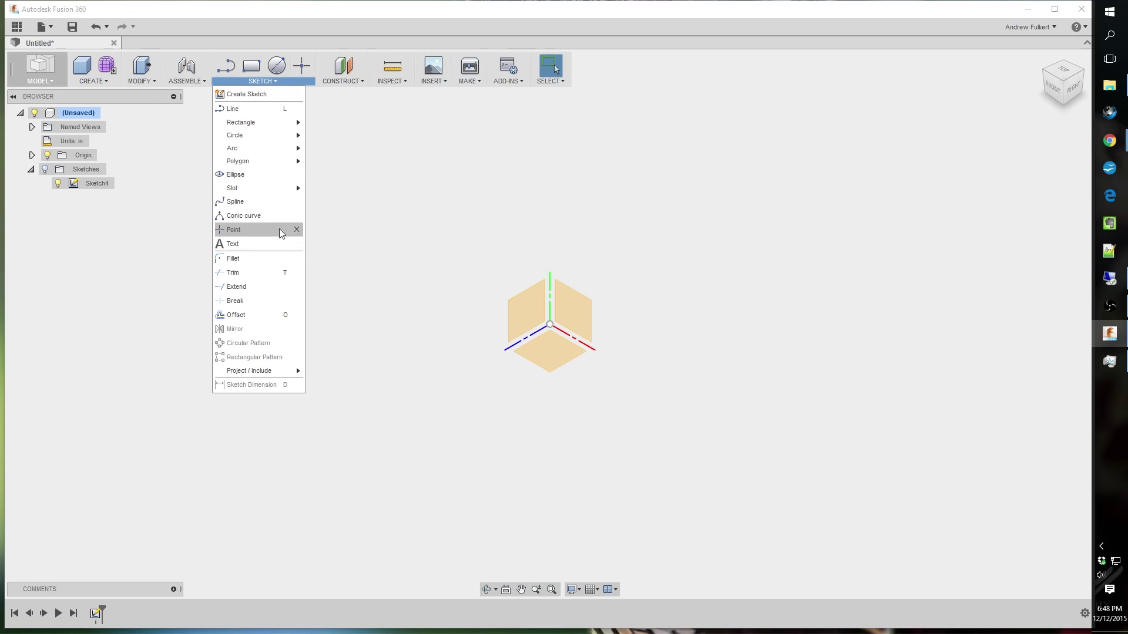
- Pin Fillet, Combine and Move from the Modify menu to the toolbar
click(188, 81)
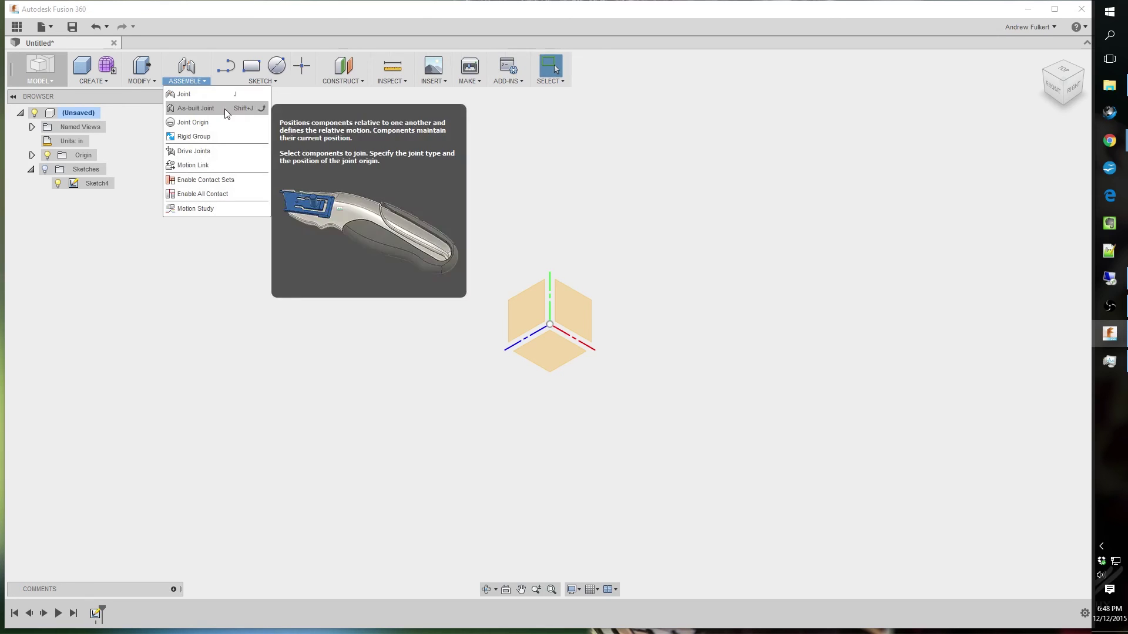
click(152, 84)
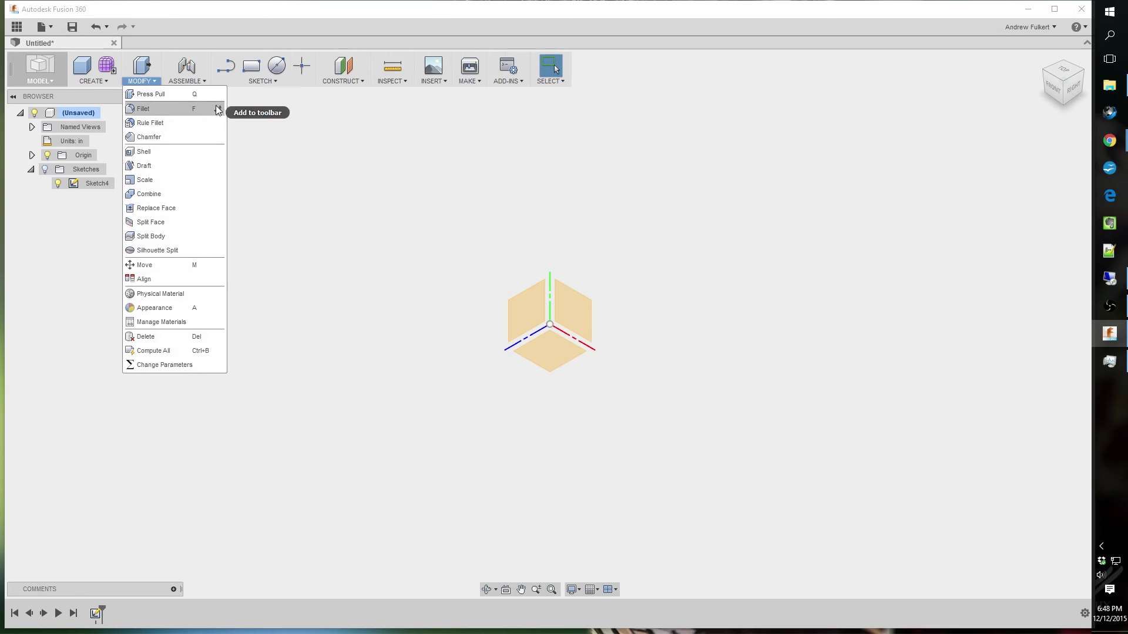
click(220, 111)
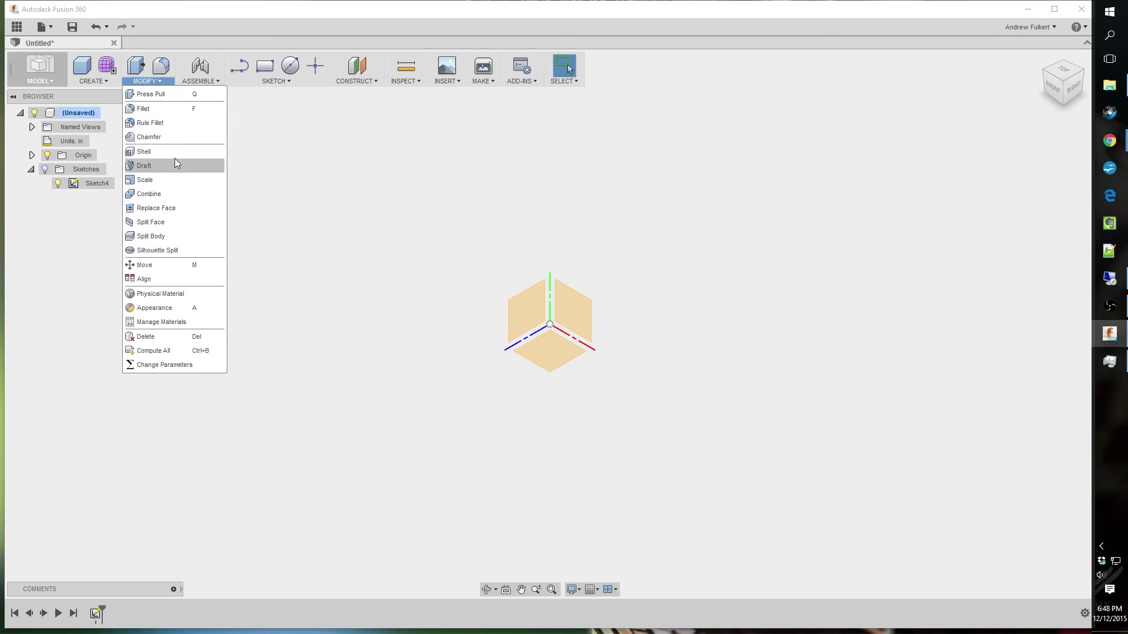
click(218, 194)
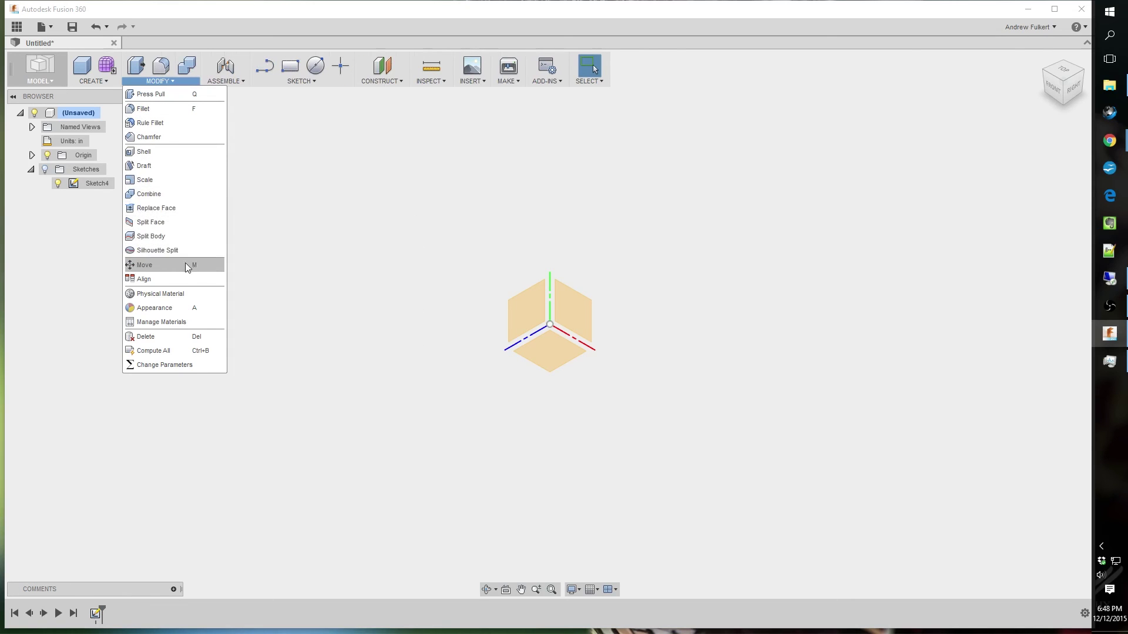
click(217, 265)
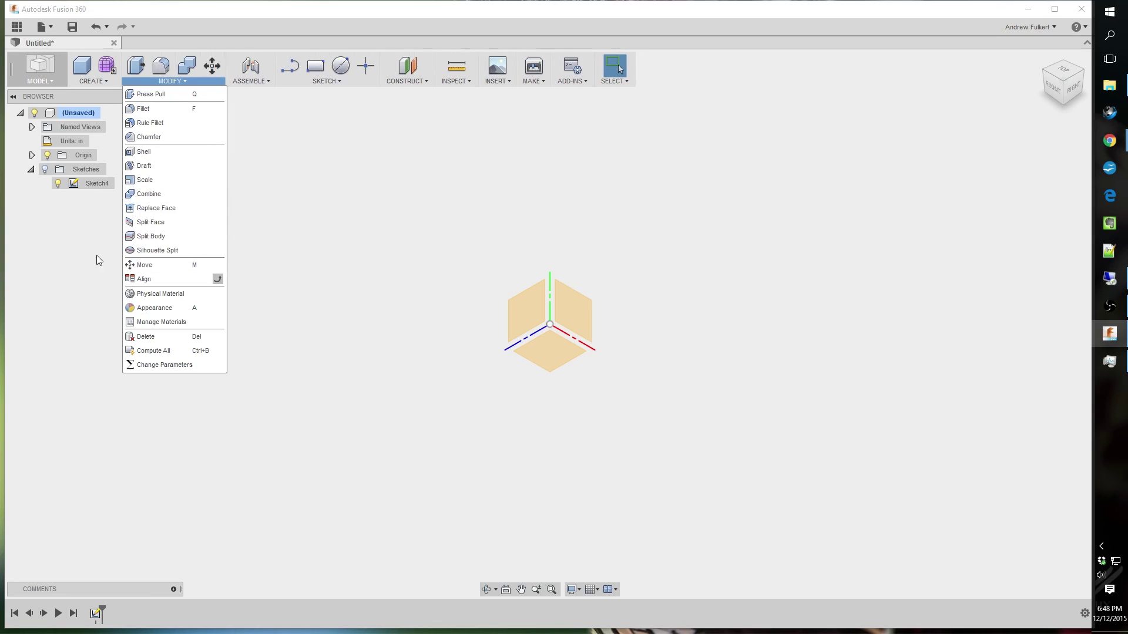
- Pin Extrude, Revolve, Hole and Mirror from the Create menu to the toolbar
mouse_move(101, 76)
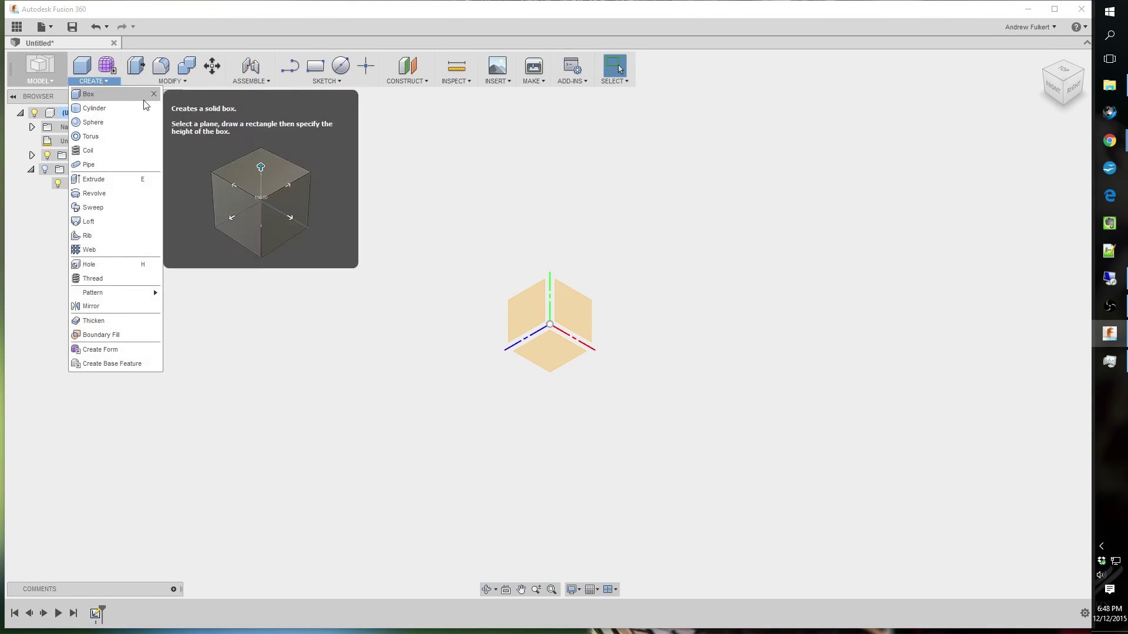
click(158, 182)
click(918, 196)
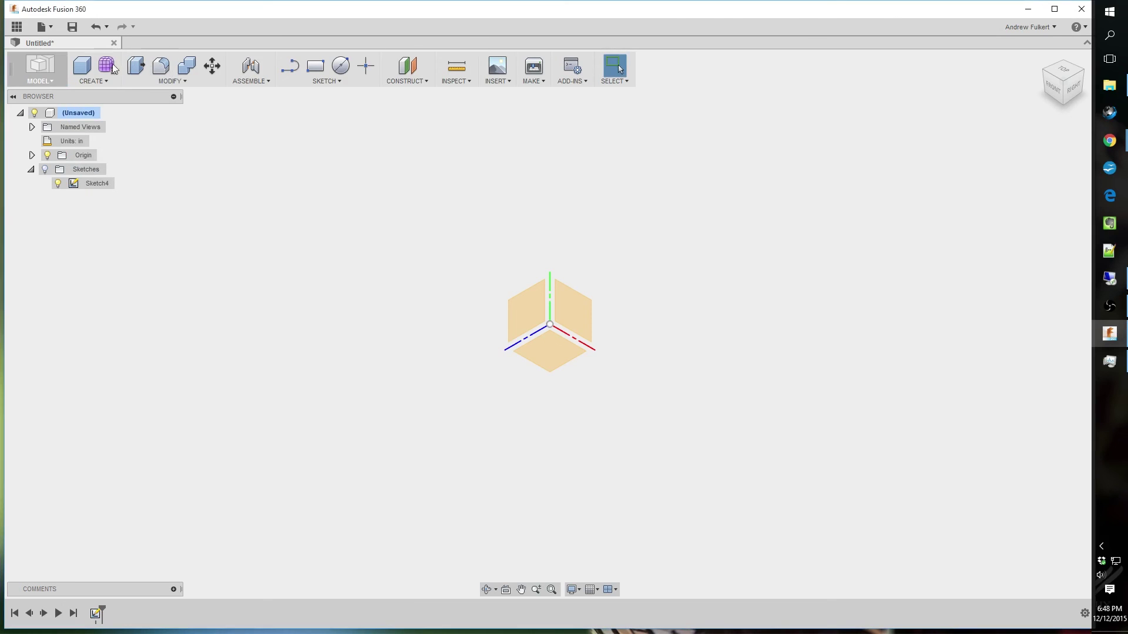
click(95, 81)
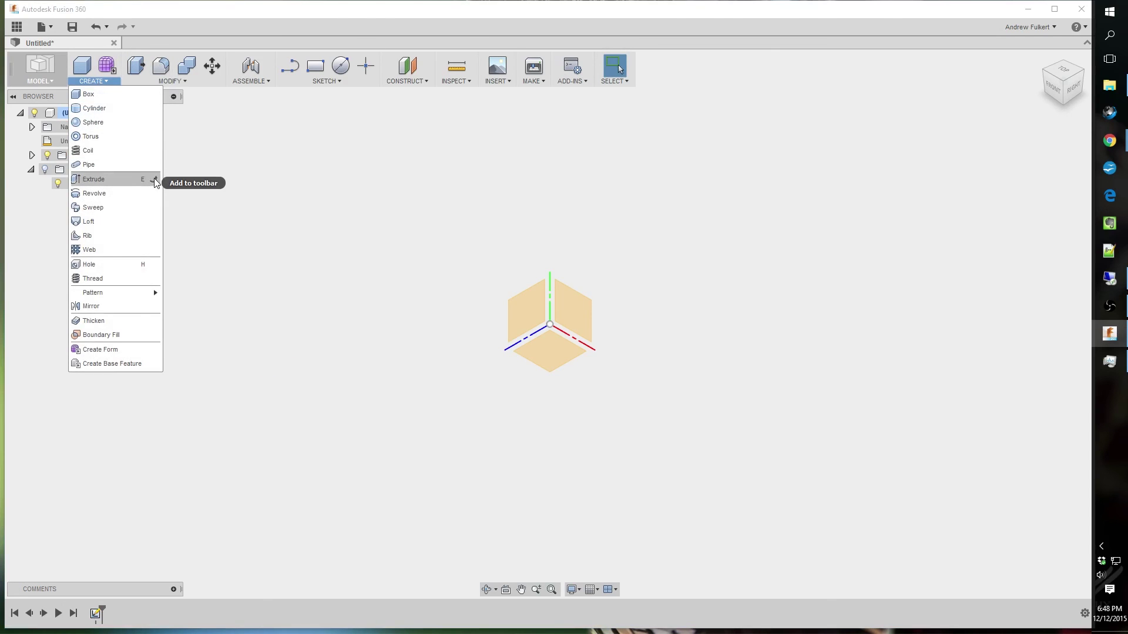
click(152, 179)
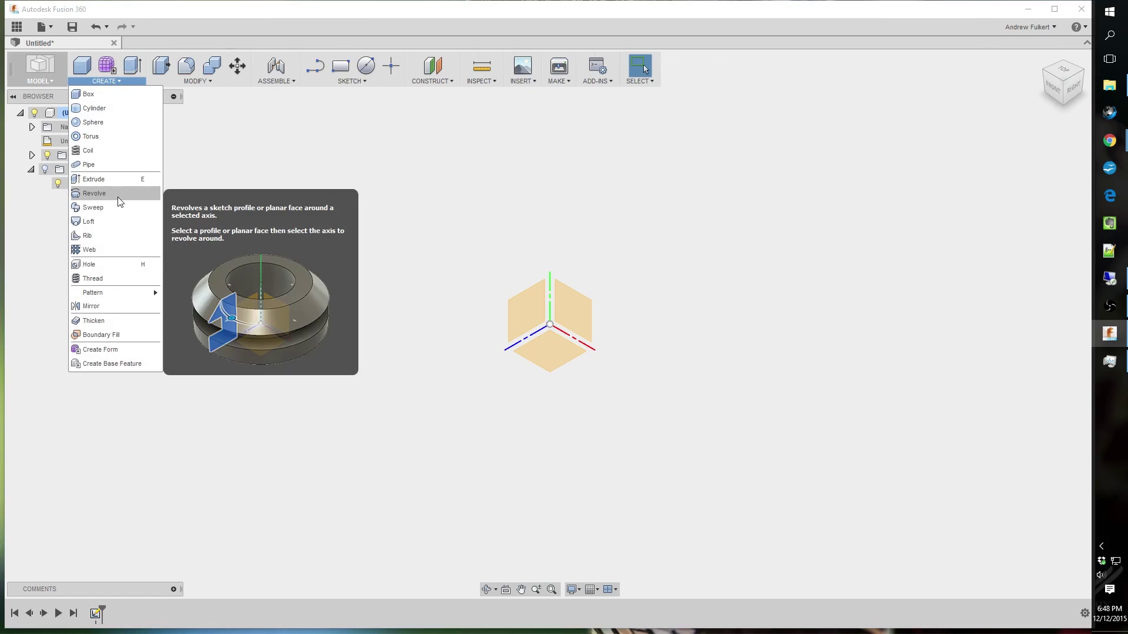
click(152, 193)
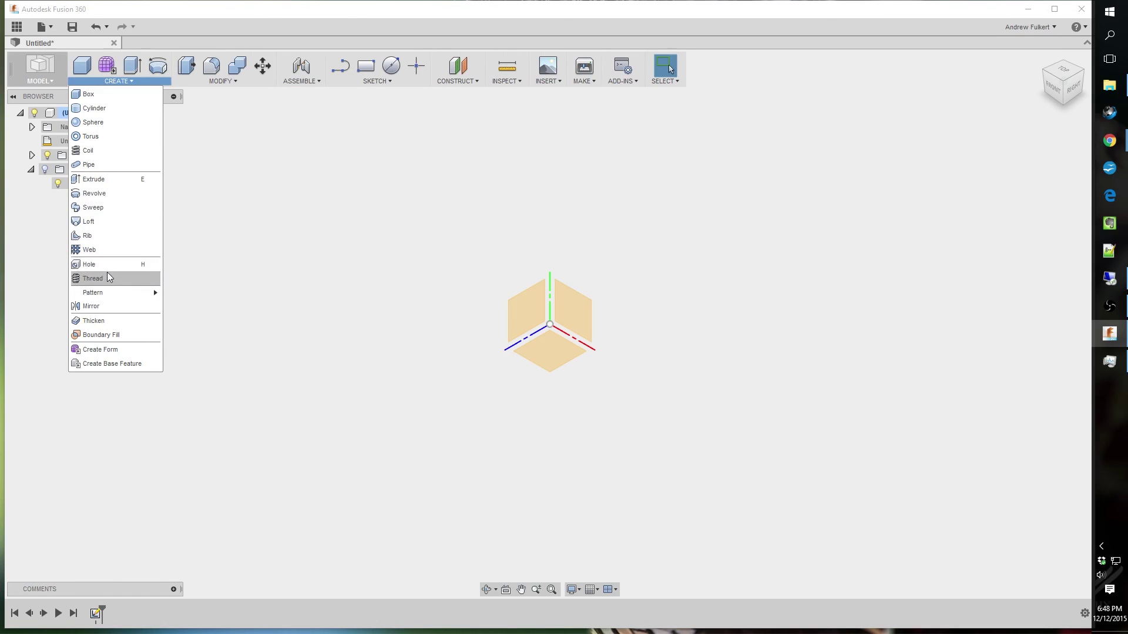
click(155, 265)
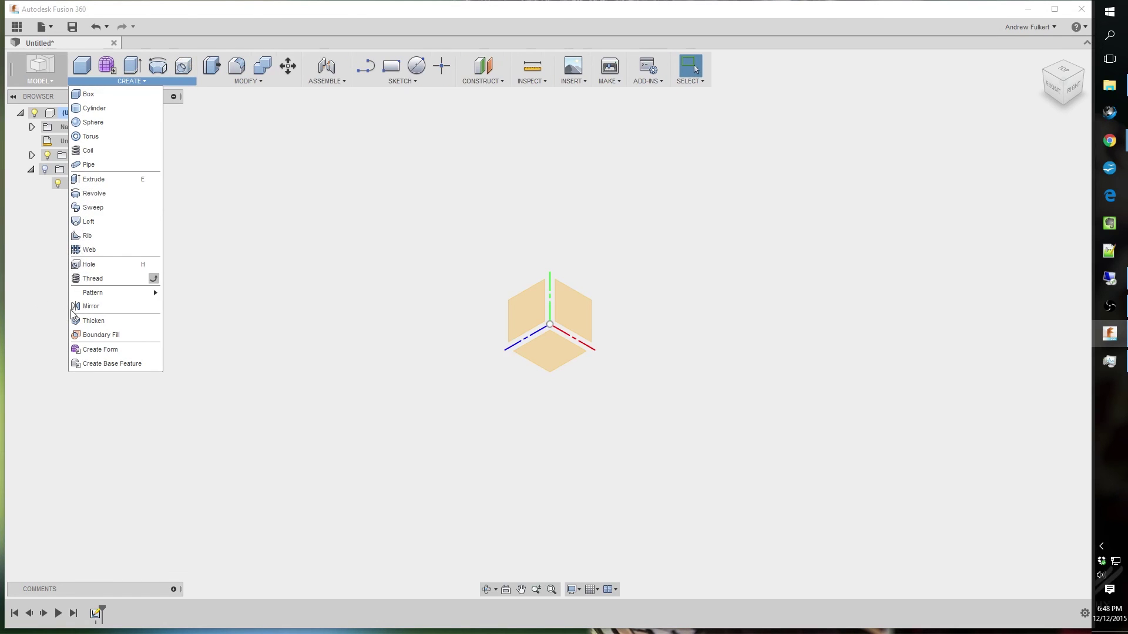
click(150, 307)
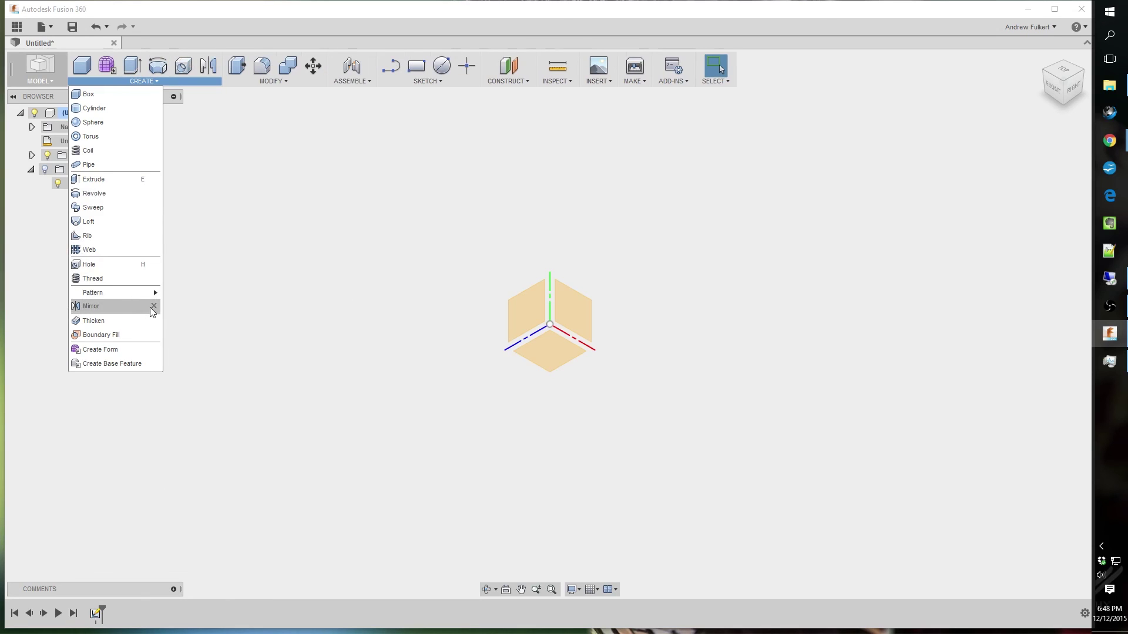
click(310, 221)
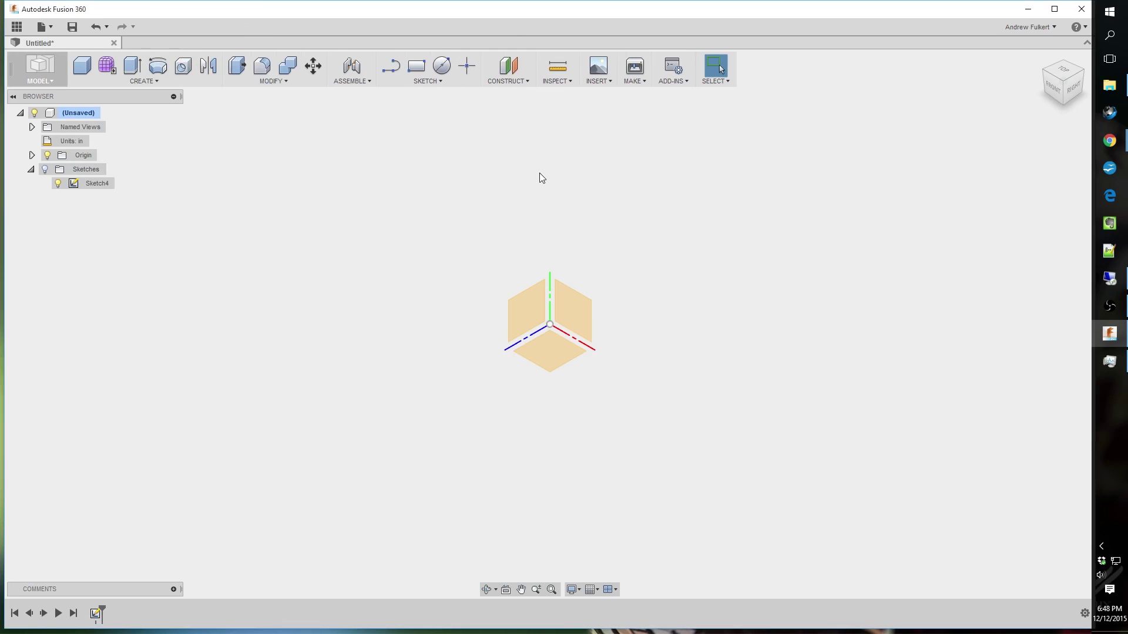
- Start Sketch5 on the front plane, trying and cancelling a line and an origin circle
click(421, 81)
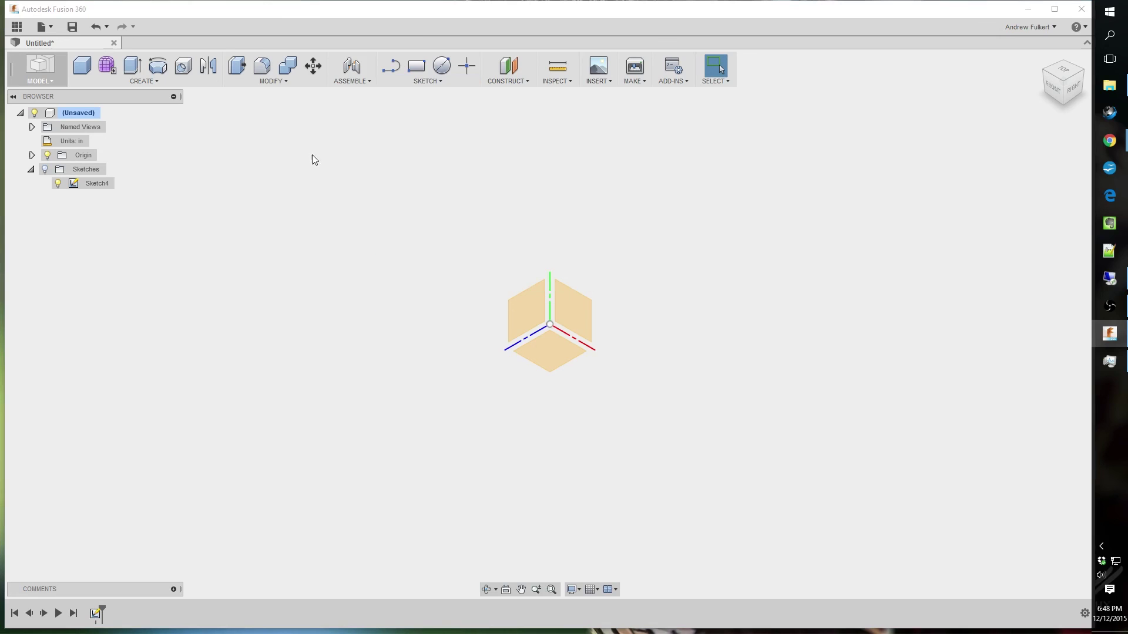
key(l)
click(573, 307)
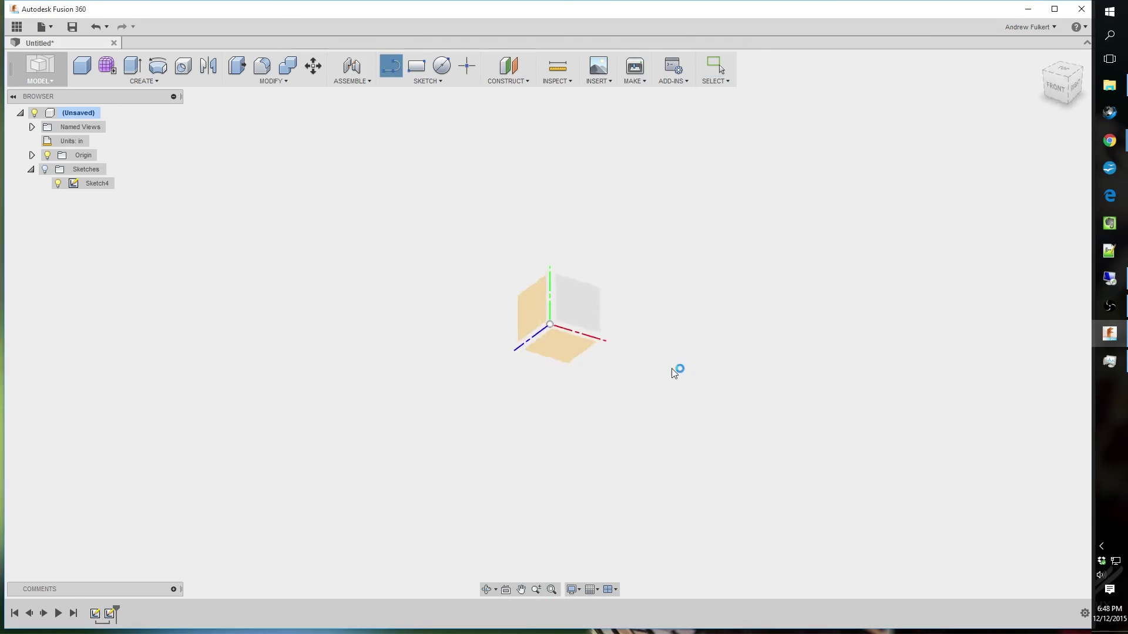
click(549, 324)
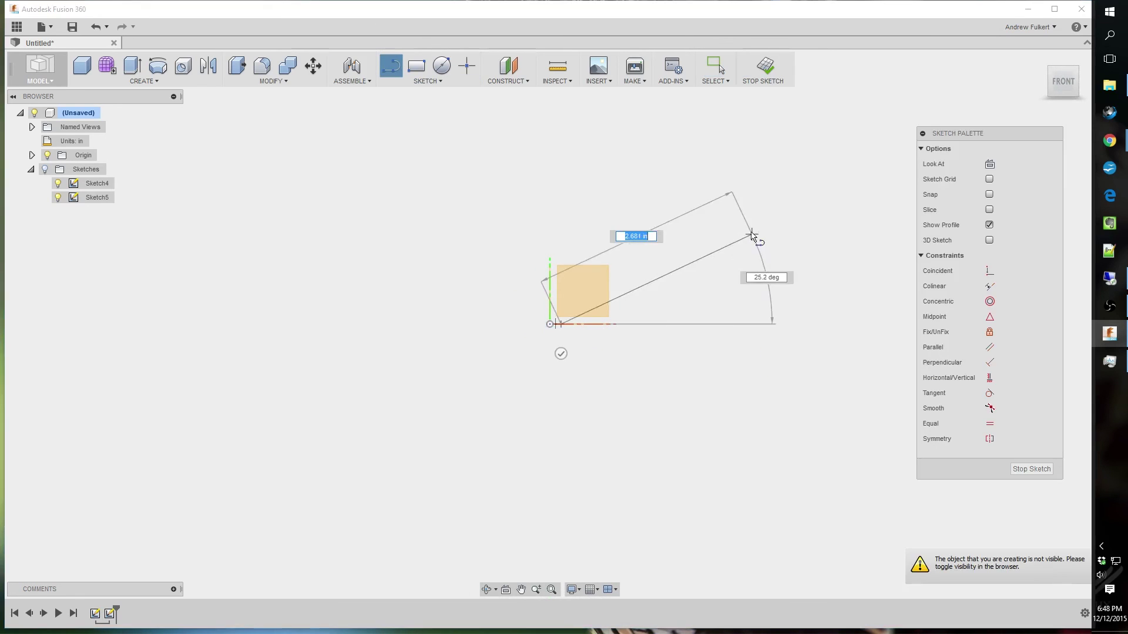
key(Escape)
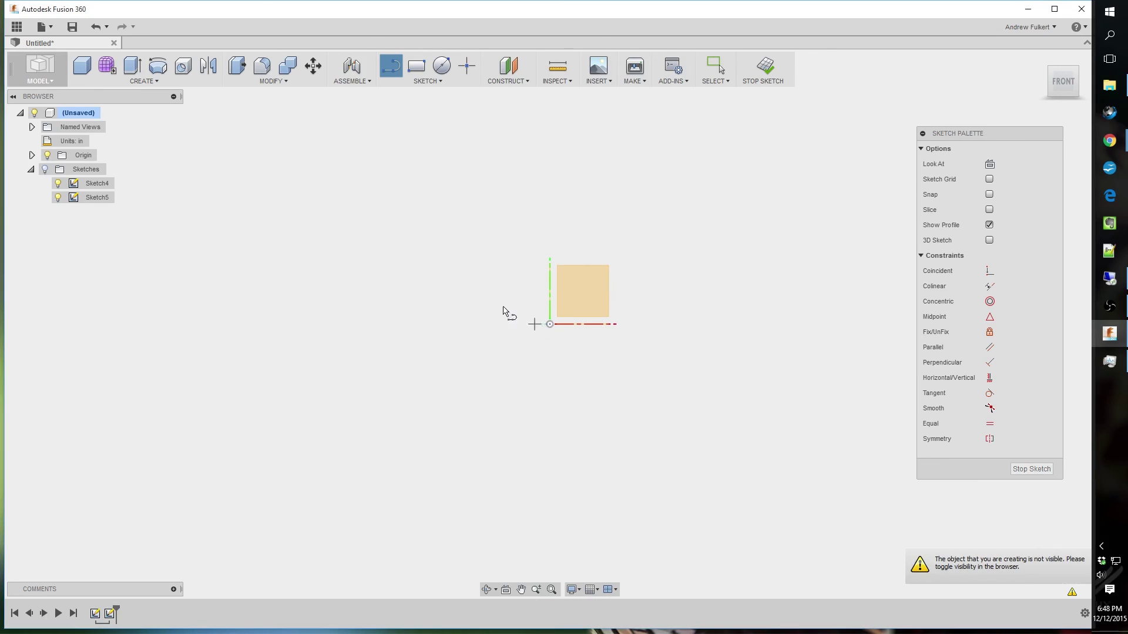
key(c)
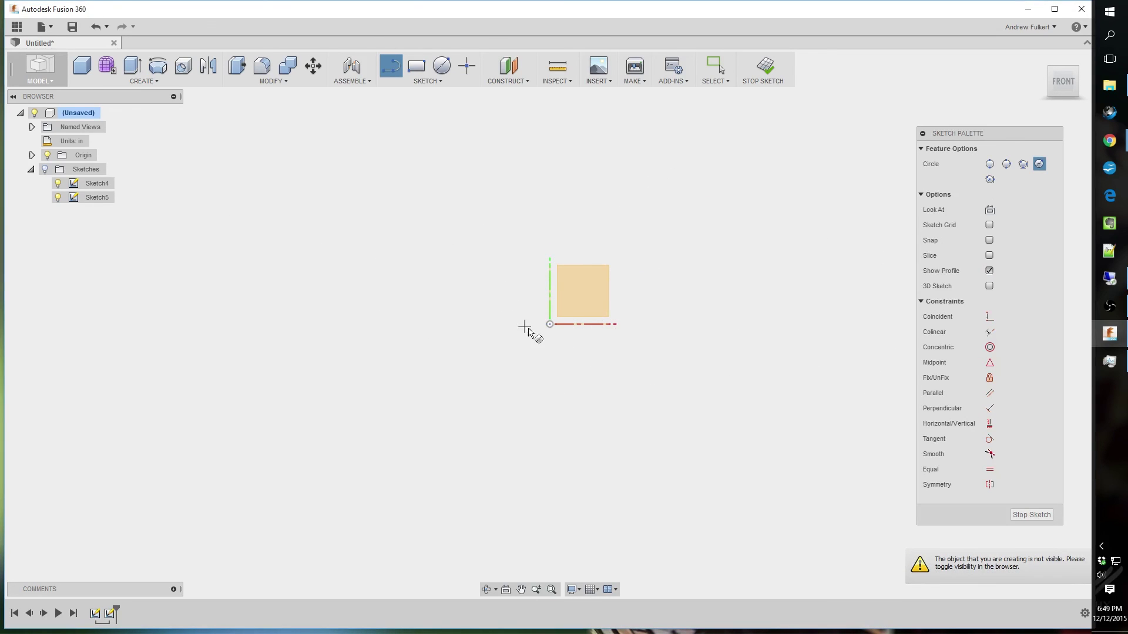
click(551, 325)
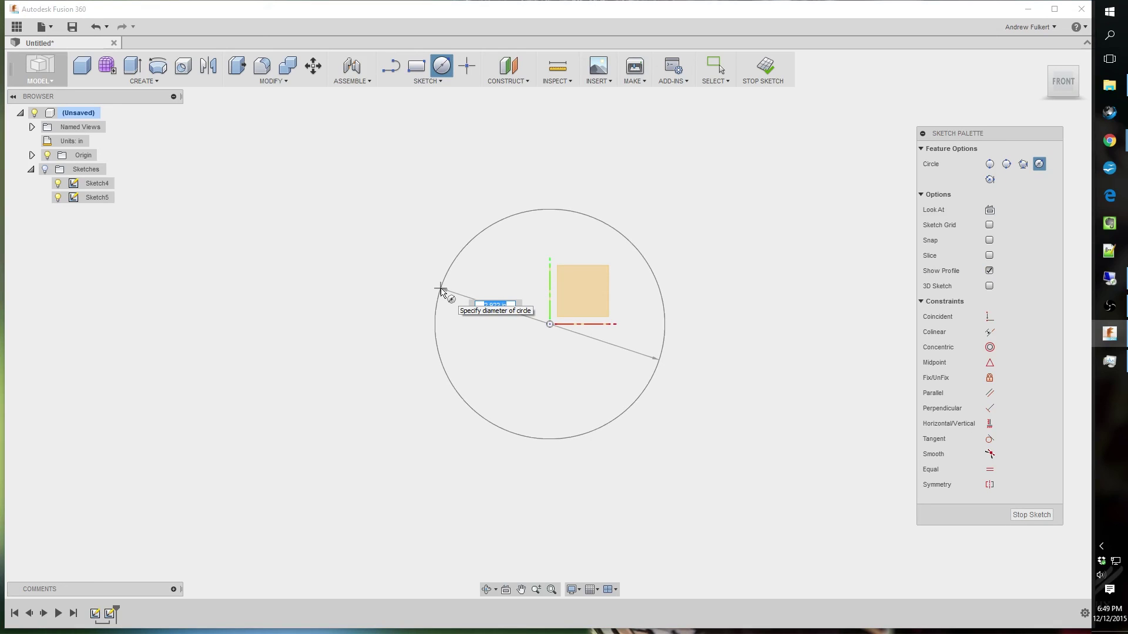
click(673, 232)
- Bring up the Autodesk Fusion 360 Keyboard Shortcuts page in Chrome and scroll through its tables
click(1109, 140)
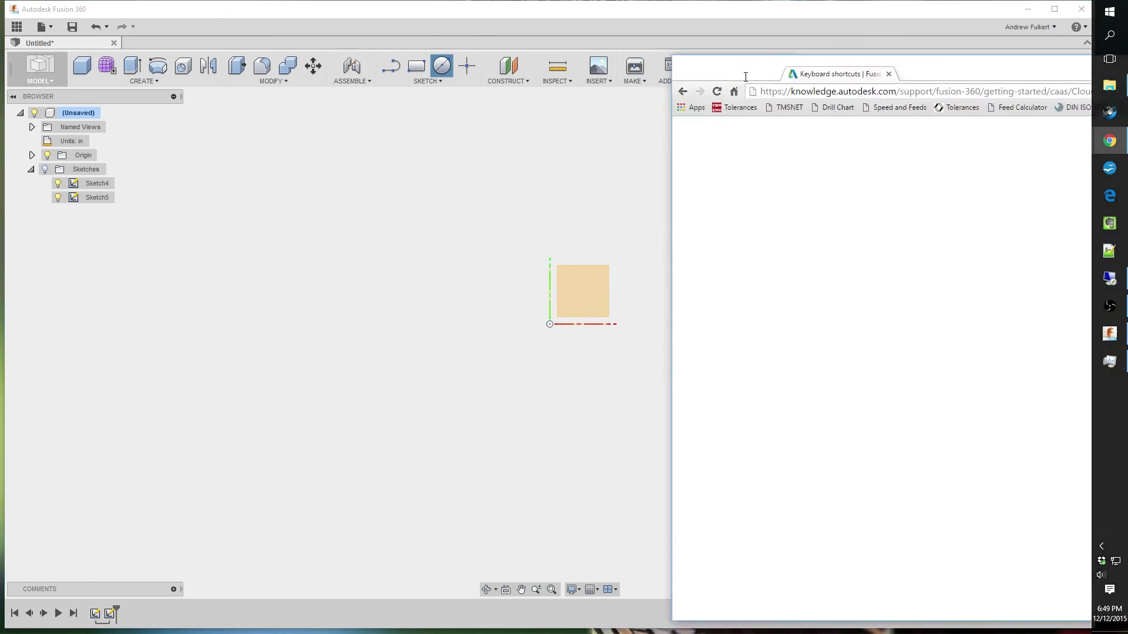
scroll(285, 211, up, 4)
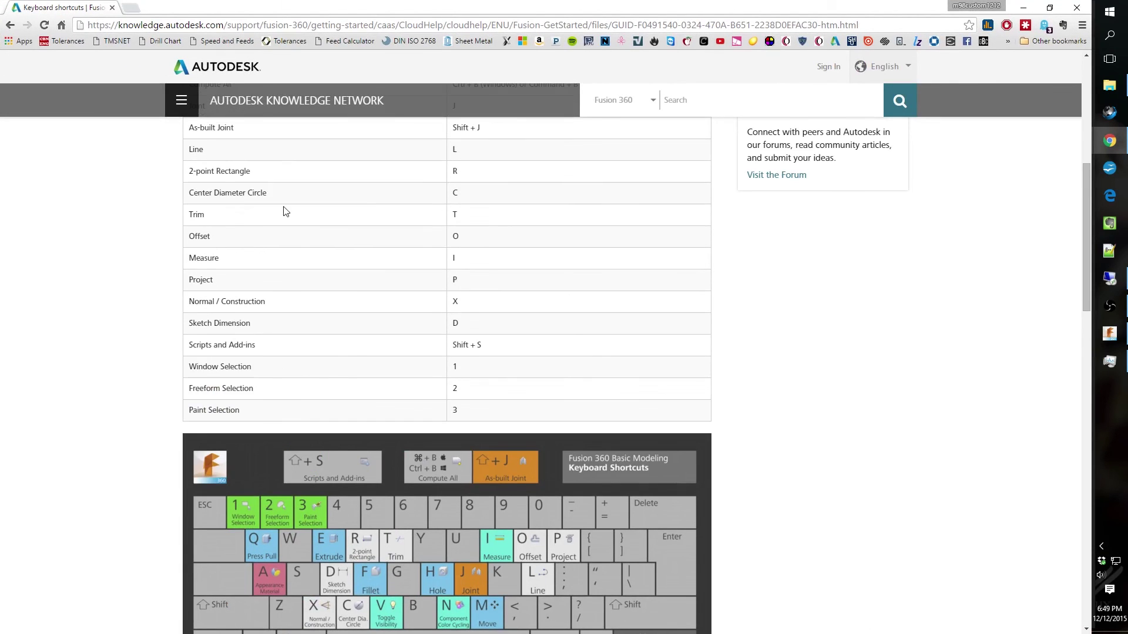
scroll(241, 327, up, 4)
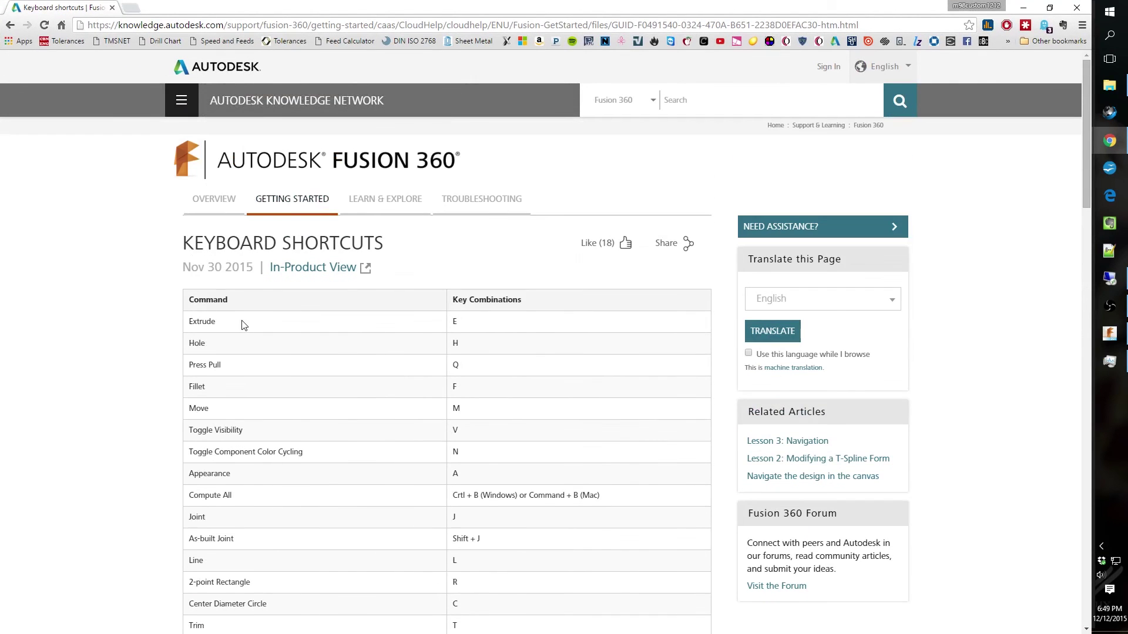
scroll(292, 327, down, 3)
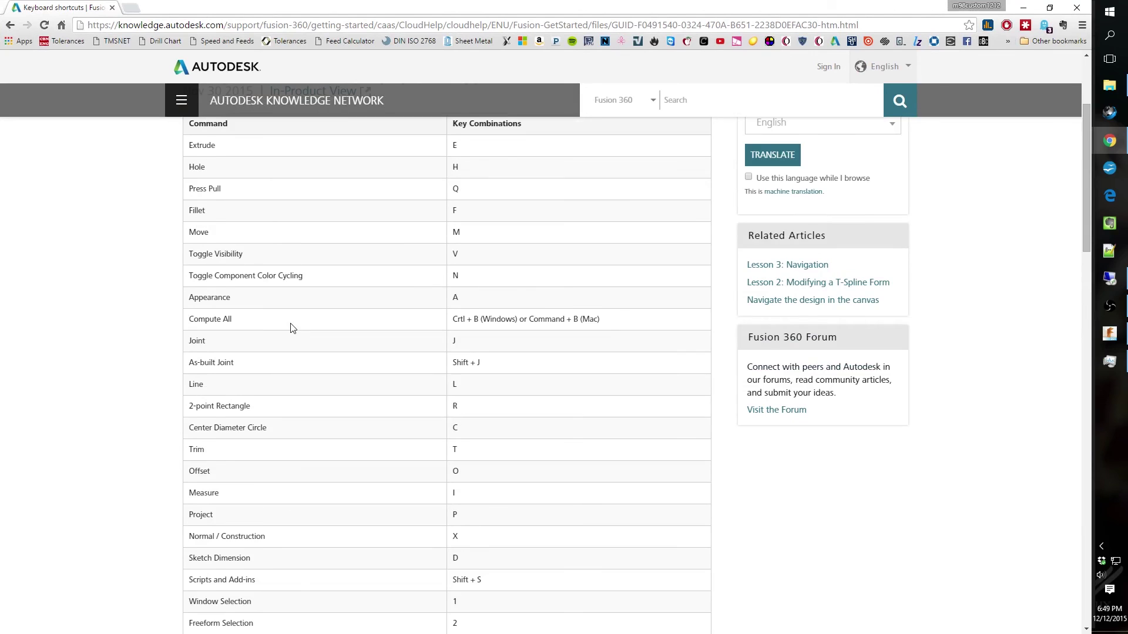
scroll(290, 328, down, 1)
scroll(303, 329, down, 3)
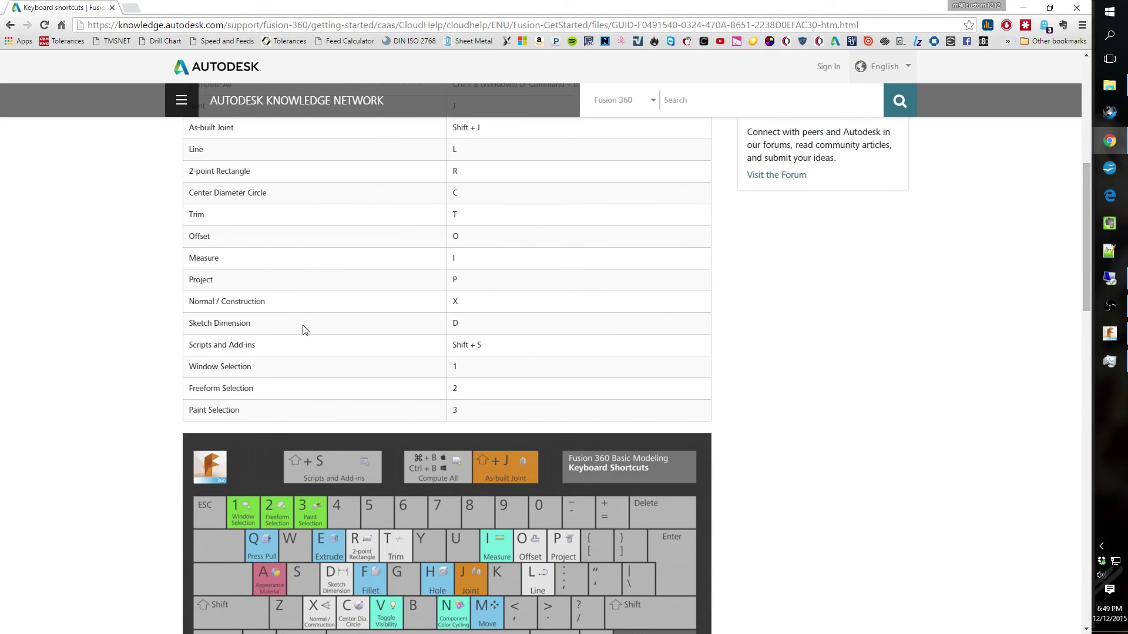
scroll(320, 346, up, 3)
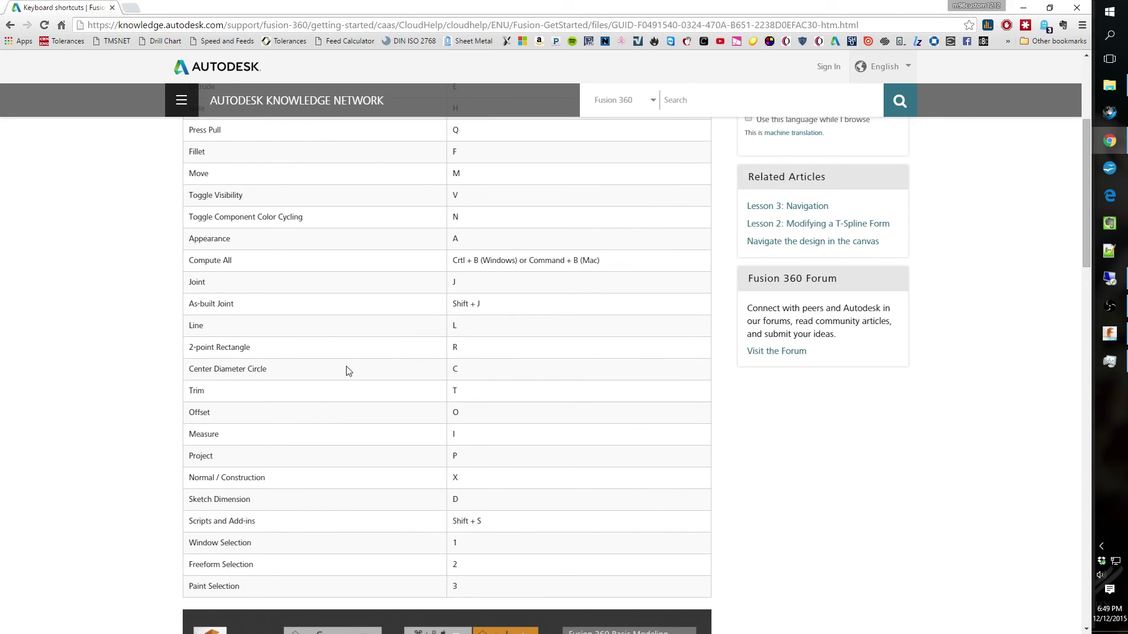
scroll(348, 352, up, 2)
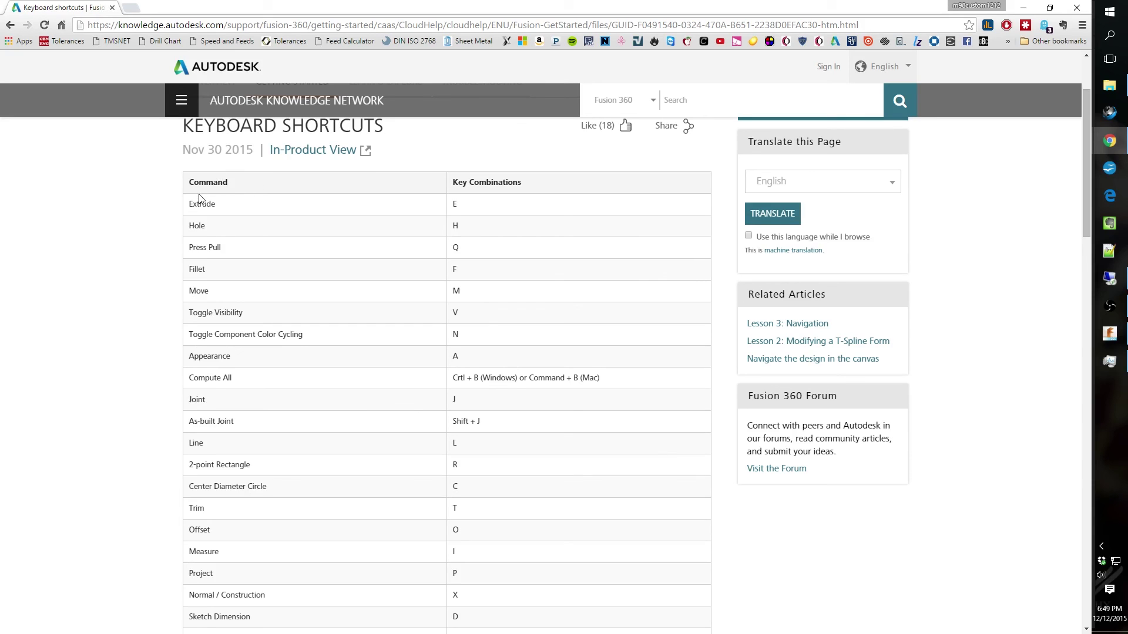
- Read through the rest of the shortcuts and keyboard graphic, e.g. E for Extrude, H for Hole
mouse_move(185, 204)
mouse_down()
mouse_move(198, 205)
mouse_move(194, 224)
mouse_up()
click(427, 222)
scroll(245, 261, down, 12)
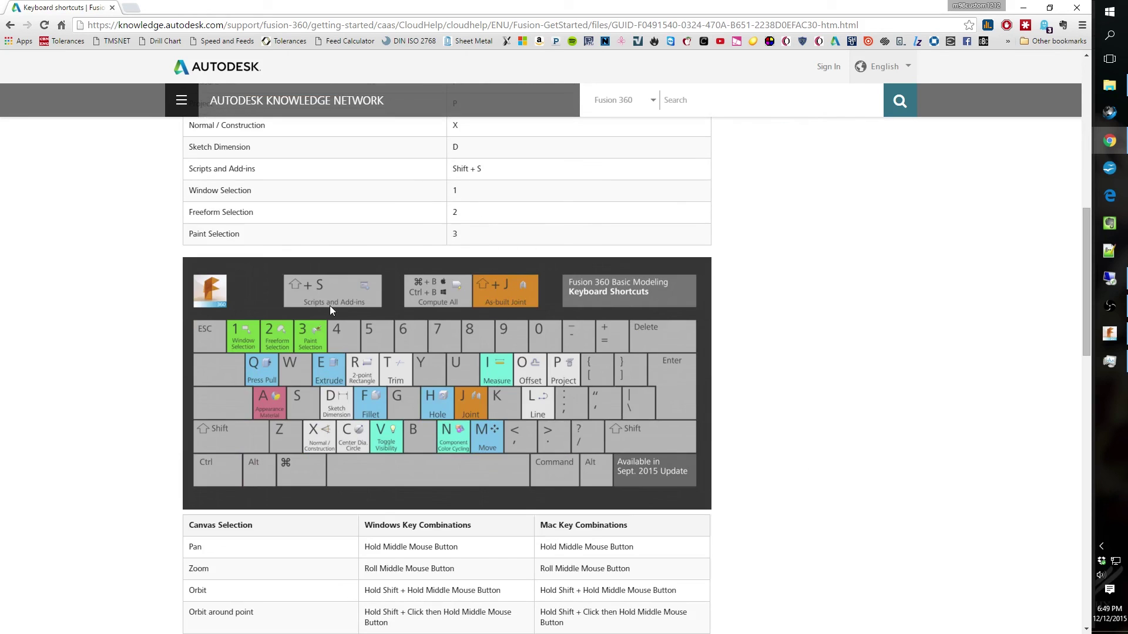
scroll(315, 303, down, 5)
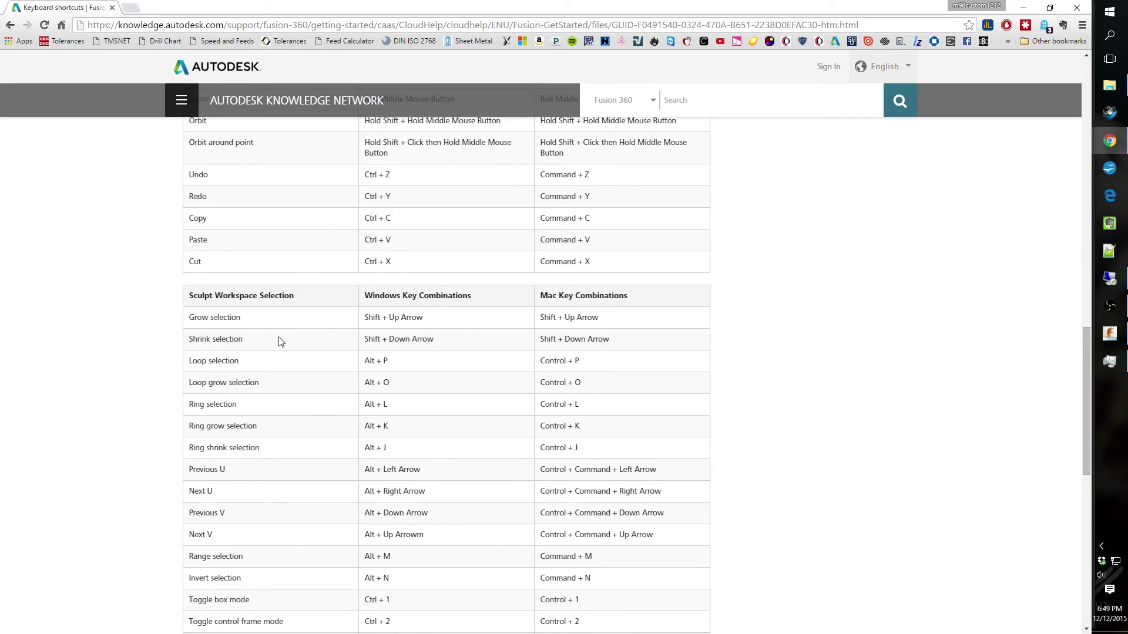
scroll(280, 367, down, 2)
scroll(282, 379, down, 3)
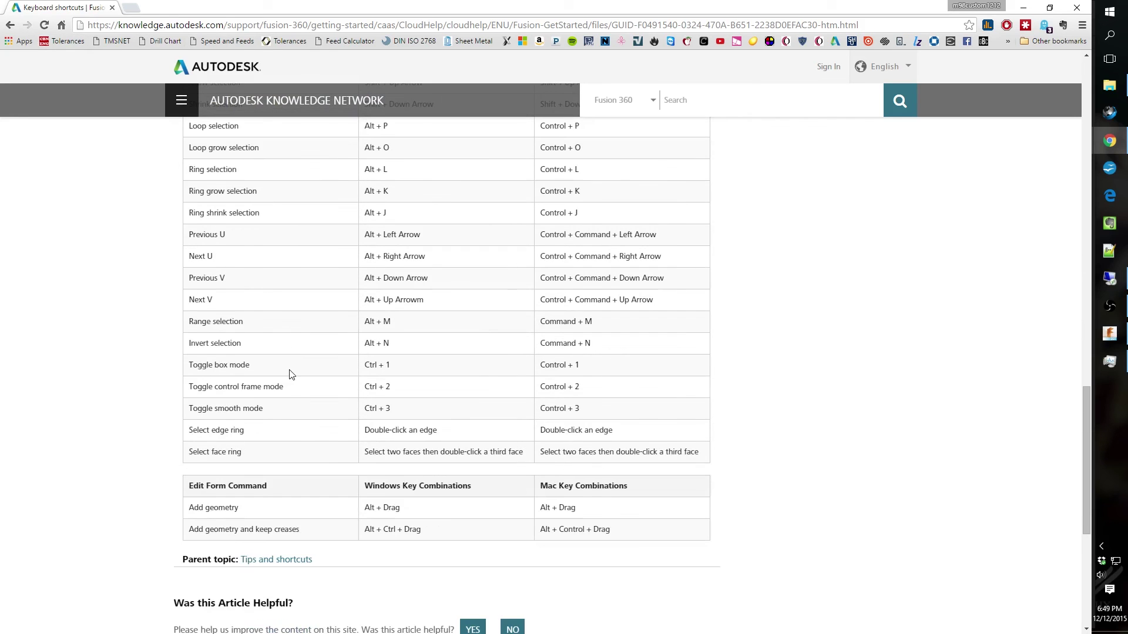
scroll(290, 376, up, 6)
scroll(321, 392, up, 1)
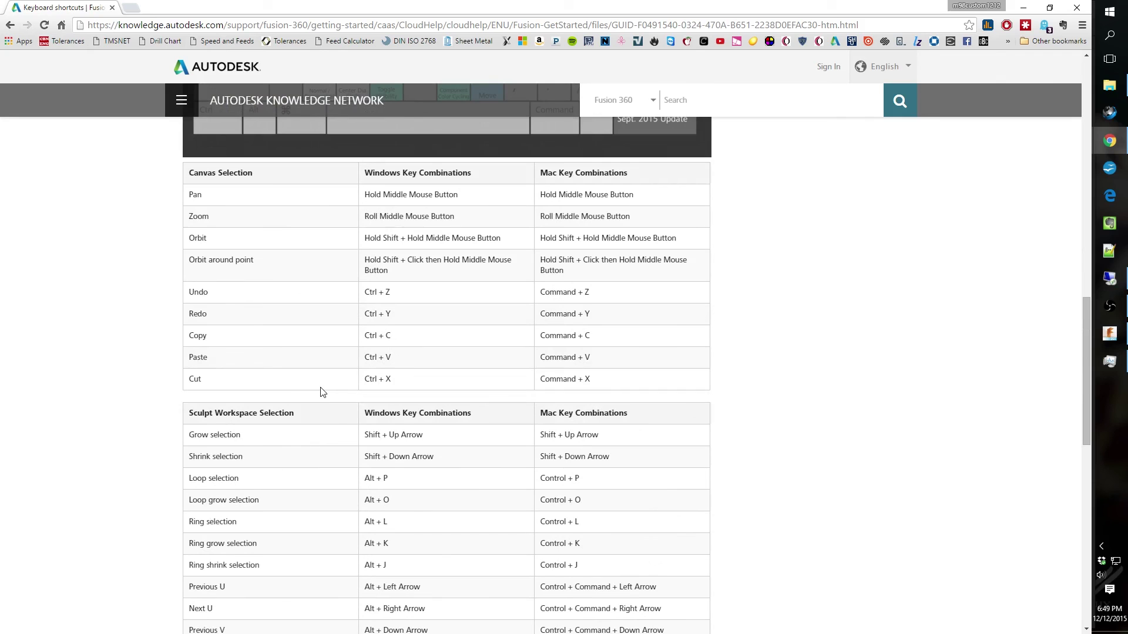
scroll(321, 392, down, 3)
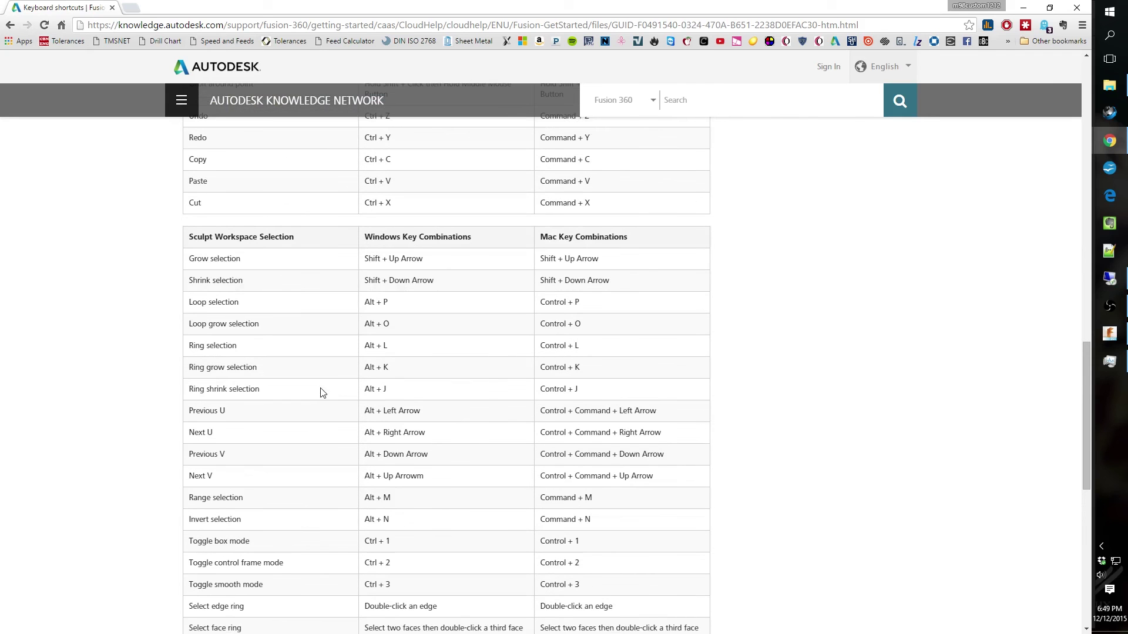
scroll(306, 396, down, 2)
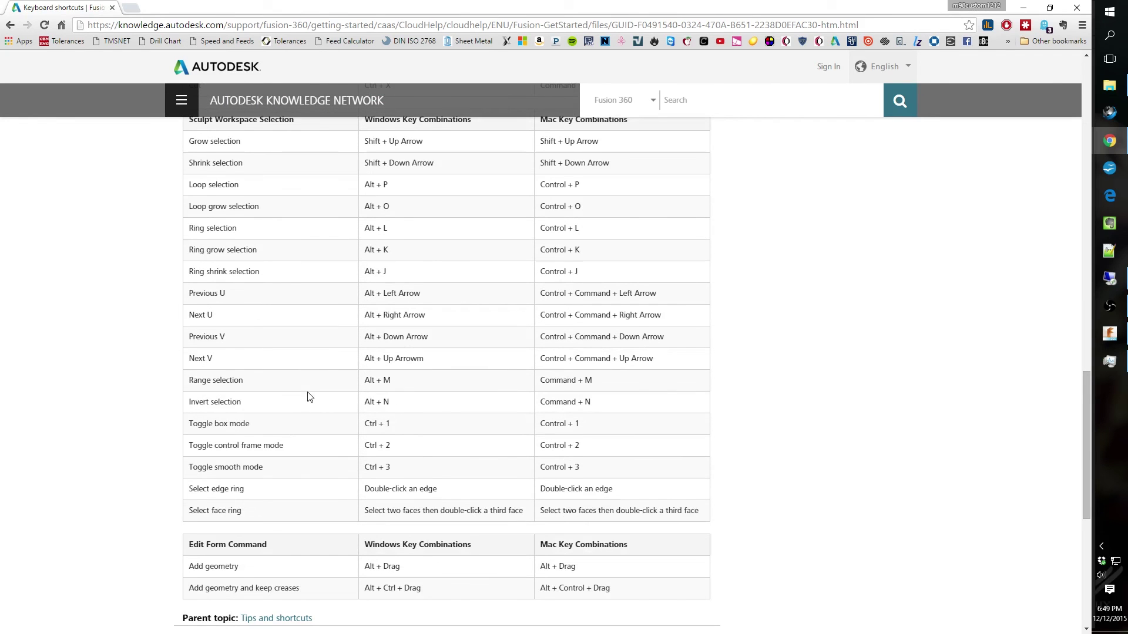
scroll(307, 396, up, 15)
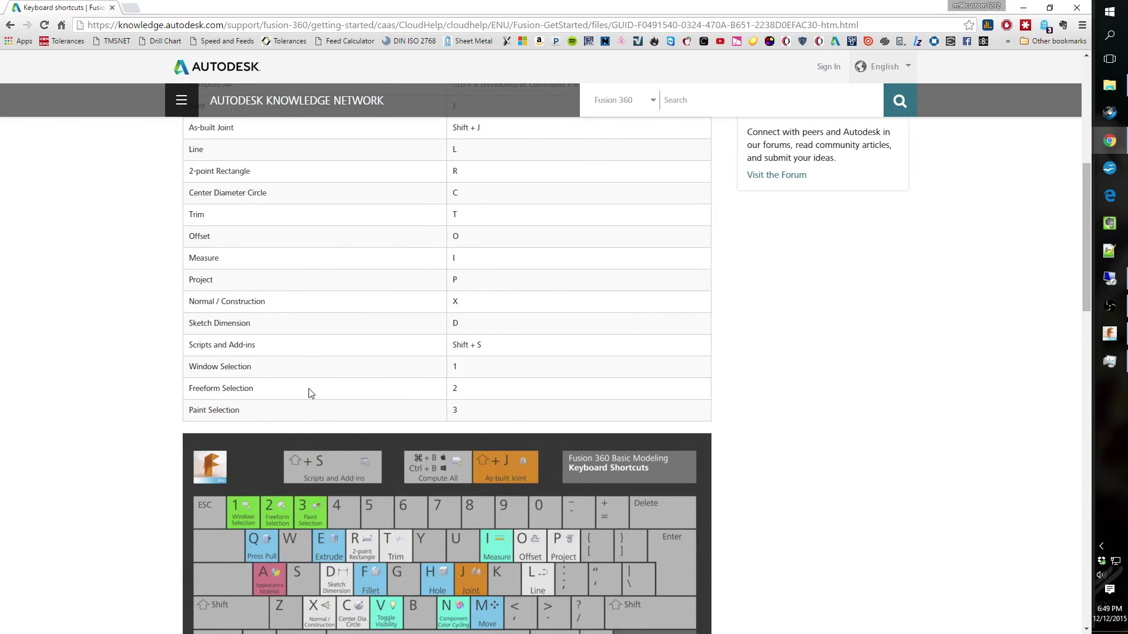
scroll(312, 393, up, 2)
scroll(309, 393, down, 4)
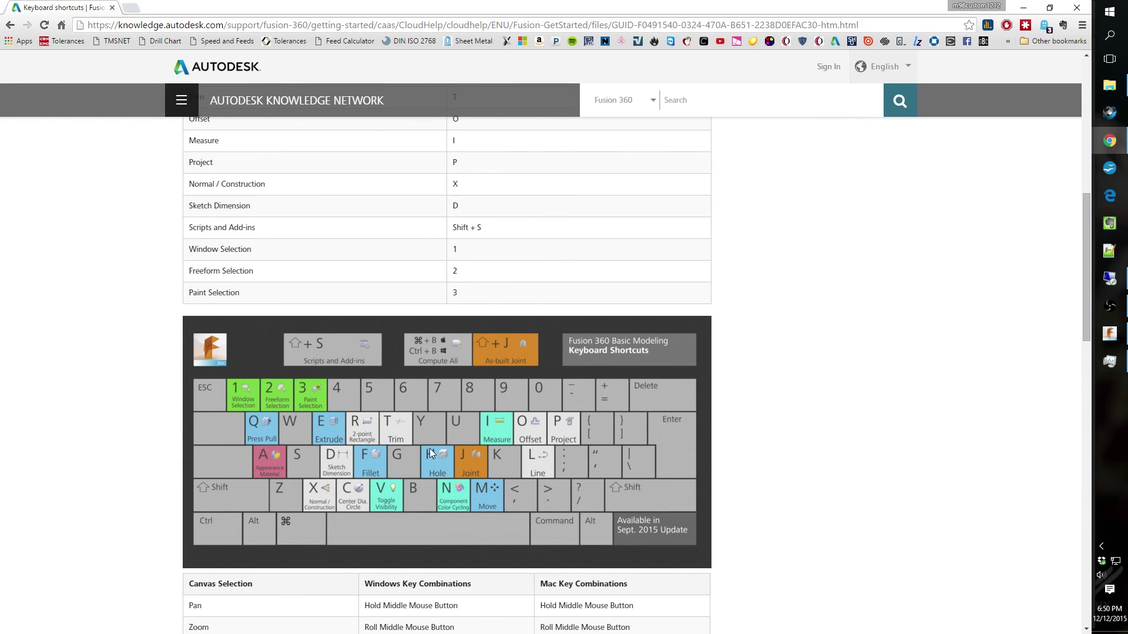
scroll(385, 461, up, 5)
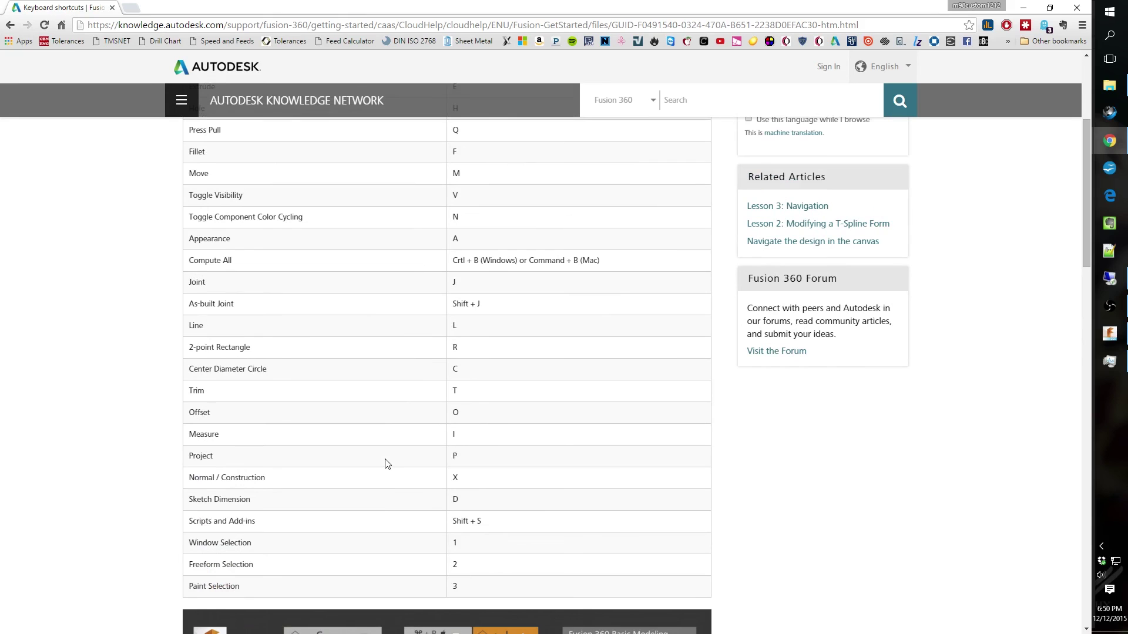
scroll(298, 440, up, 3)
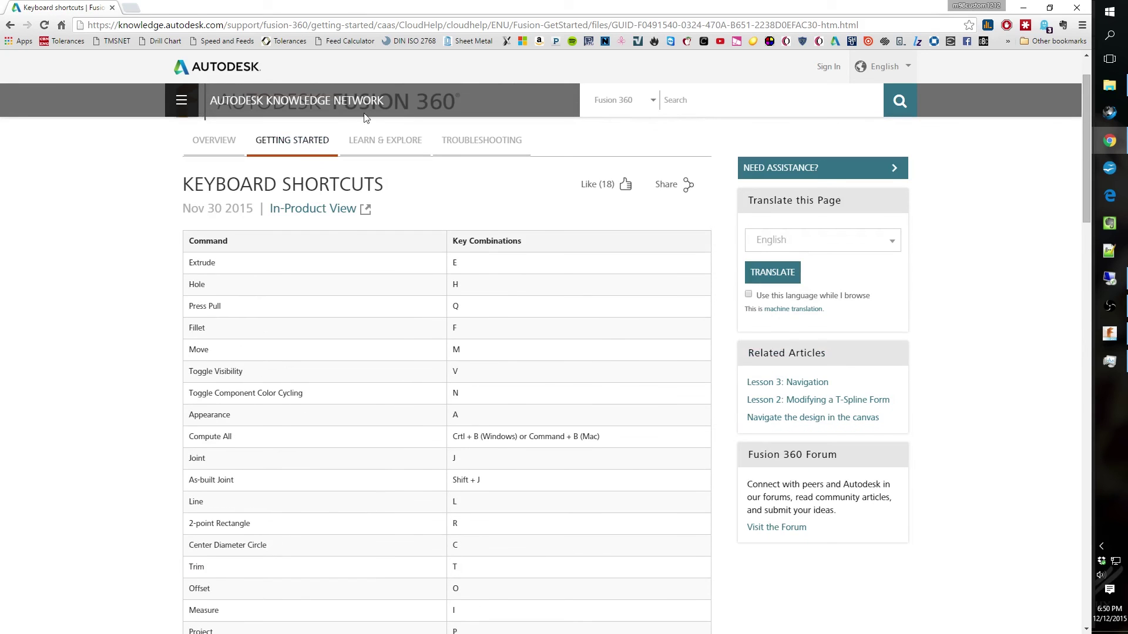
key(alt+Tab)
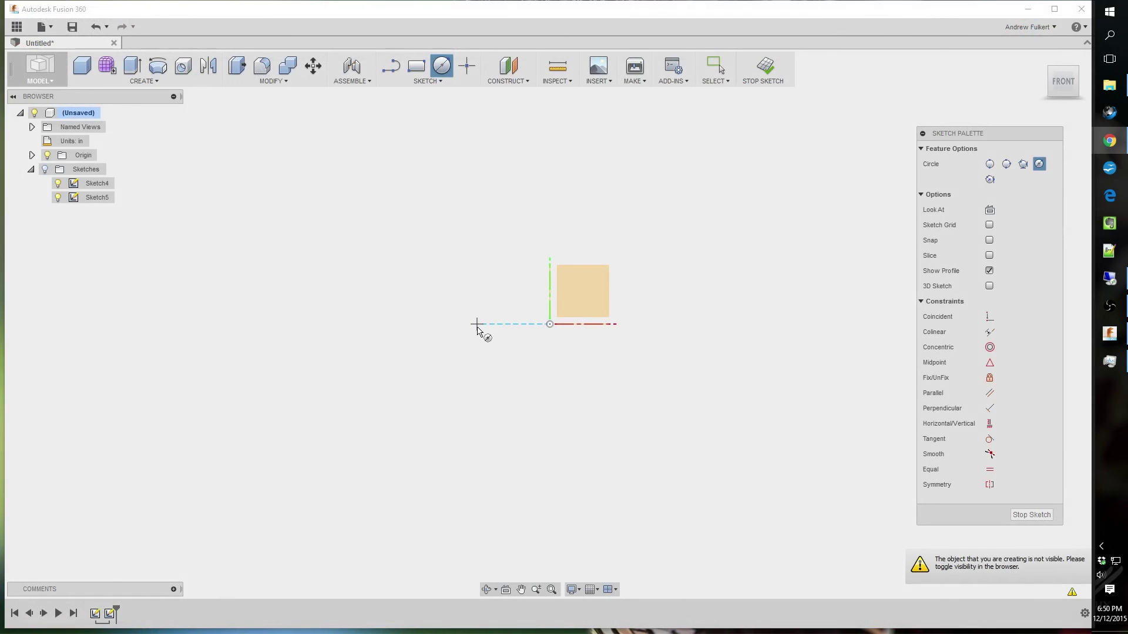